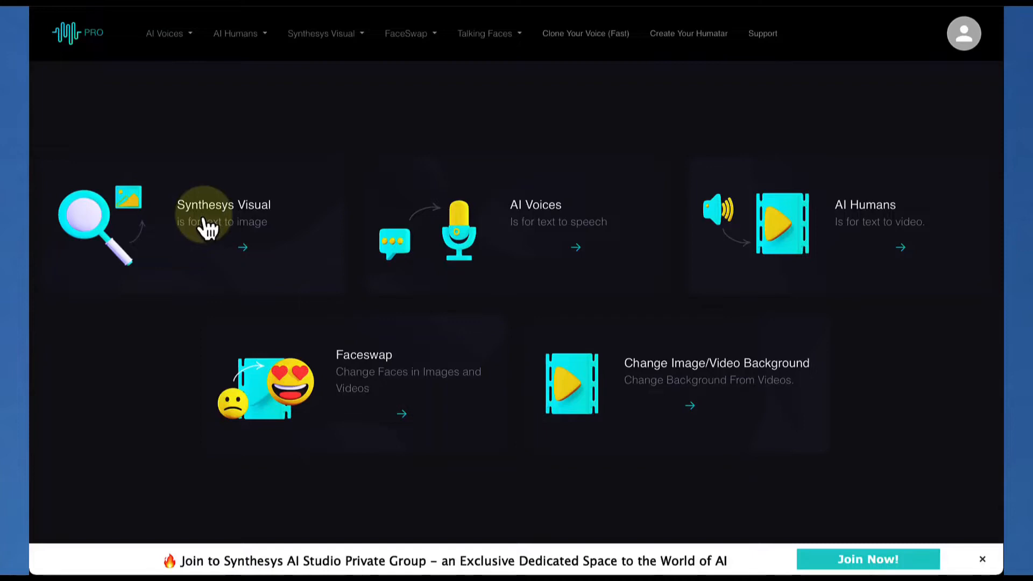
Open the Imagine text-to-image page of Synthesys Visual
left_click(211, 225)
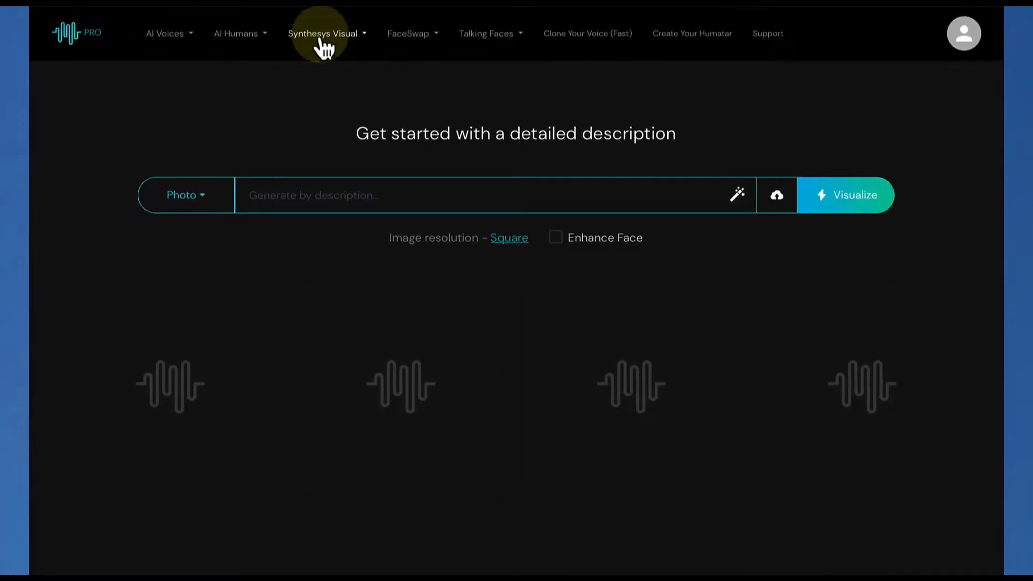
left_click(322, 41)
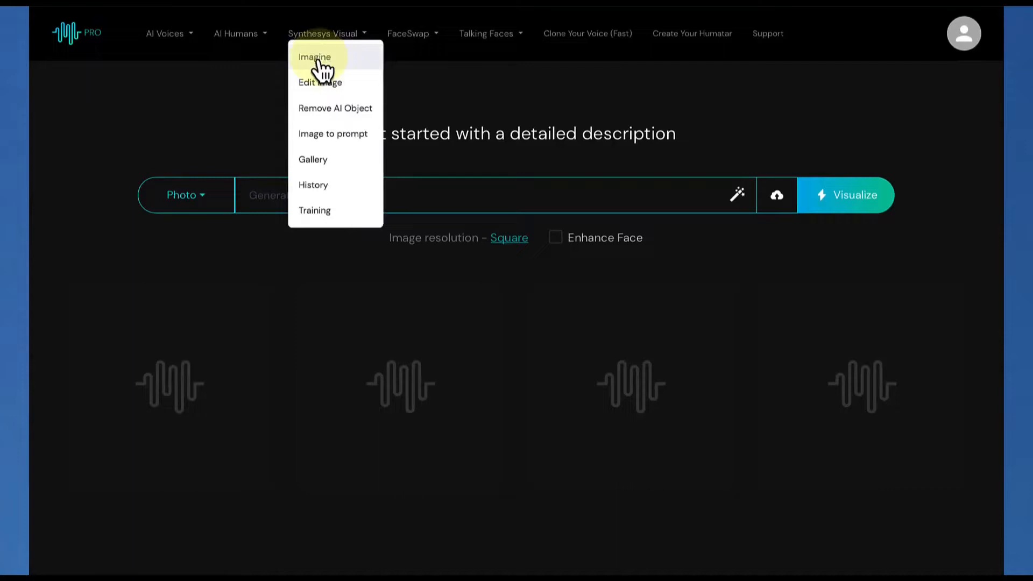
left_click(318, 59)
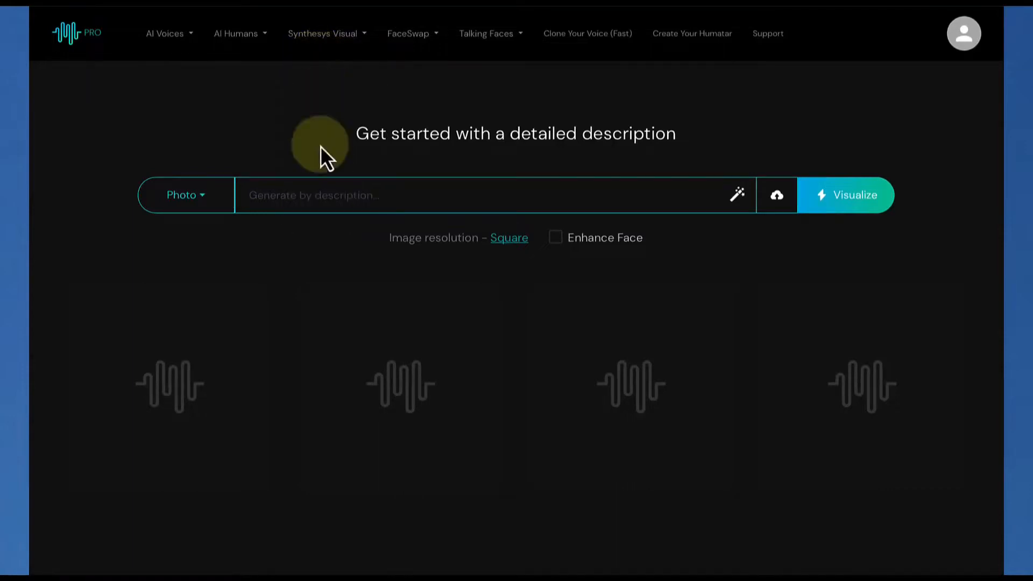
Look over the available image styles for the description, keeping Photo as the style
left_click(319, 195)
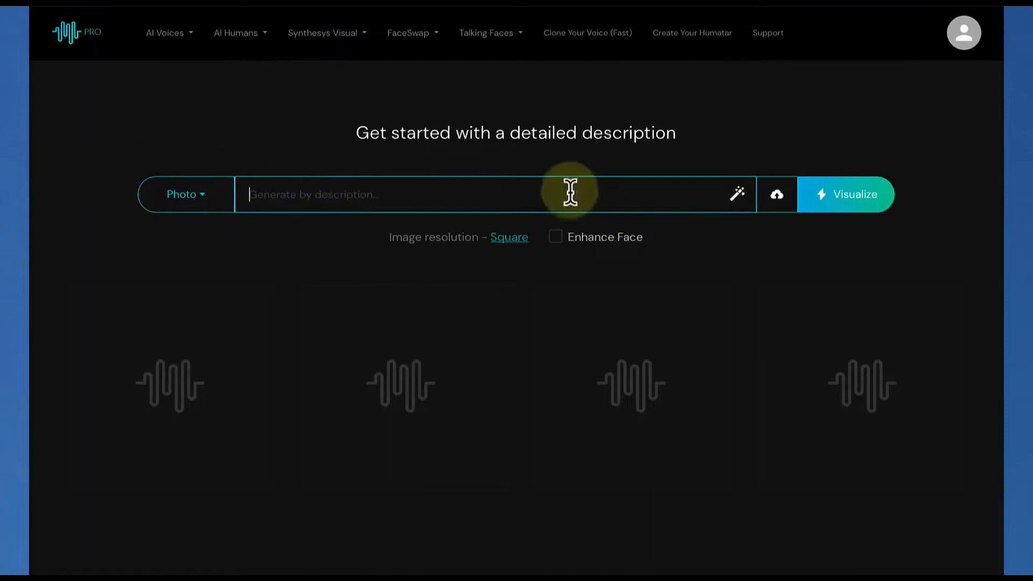
left_click(183, 201)
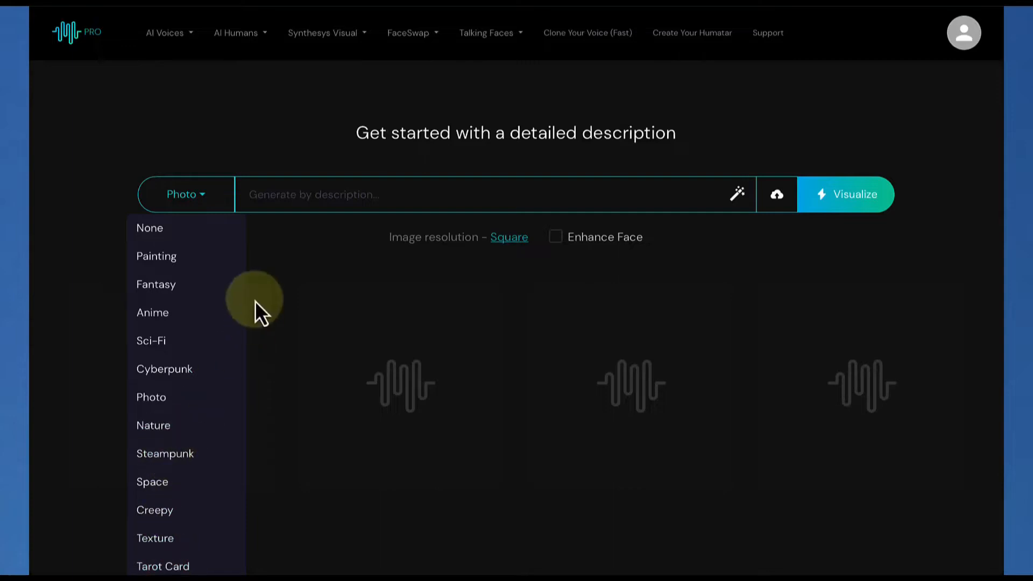
left_click(282, 201)
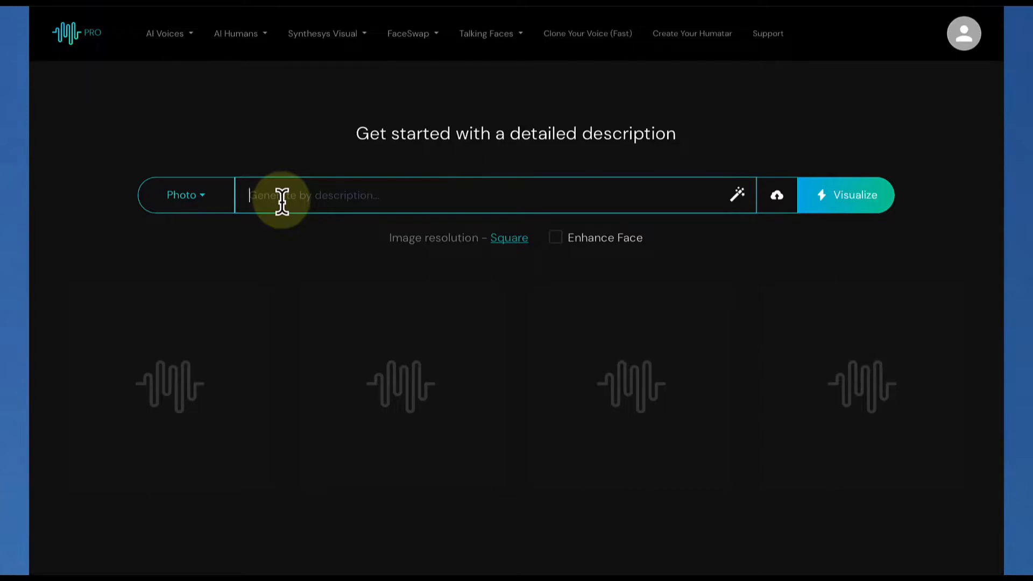
Generate Photo-style images from the description "Black Jeep Wrangler riding along the surface of the moon"
left_click(282, 202)
type("Black Jeep Wrangler r")
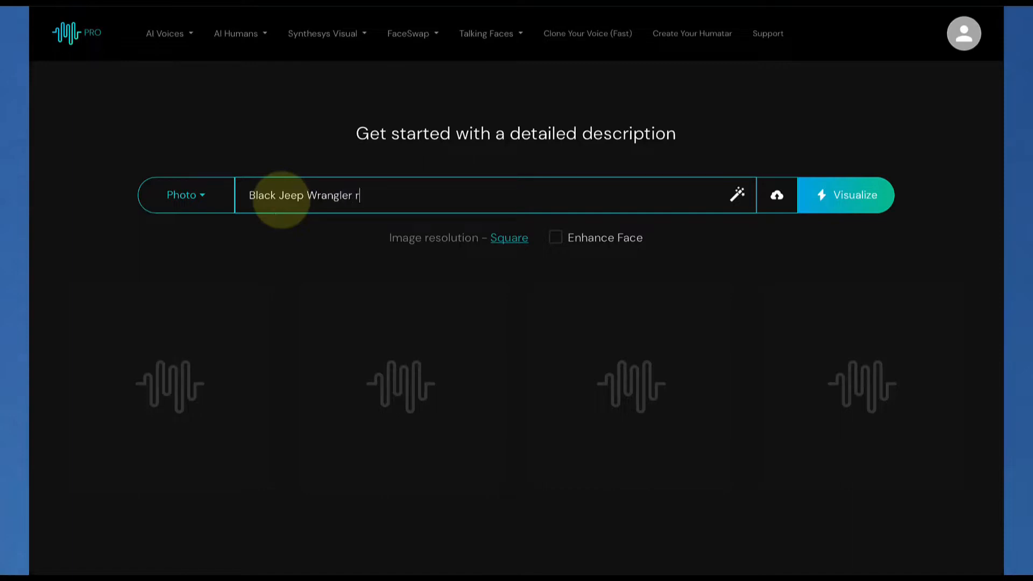
type("iding along the suraf")
key("BackSpace")
key("BackSpace")
type("f")
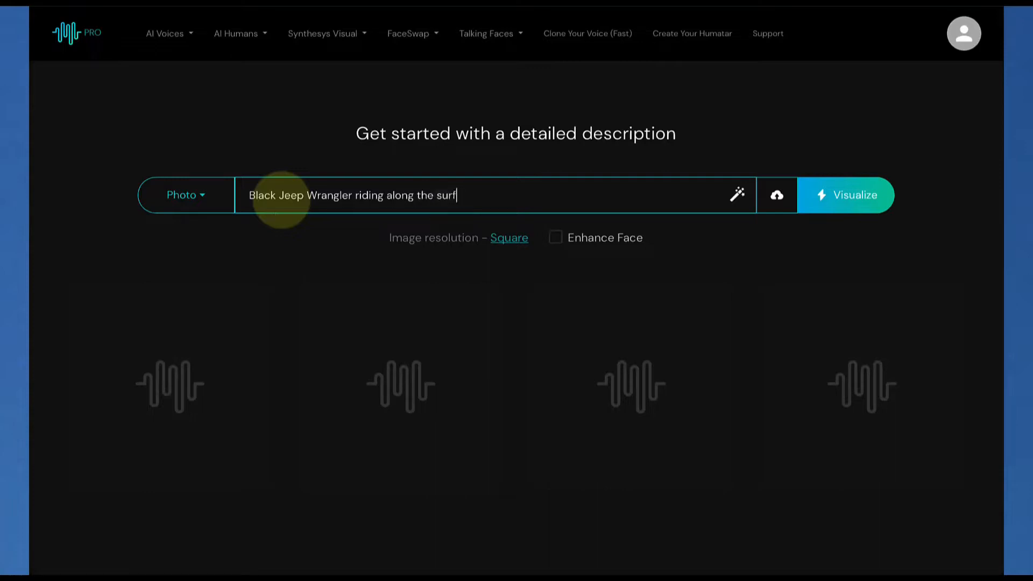
type("ace of the moon")
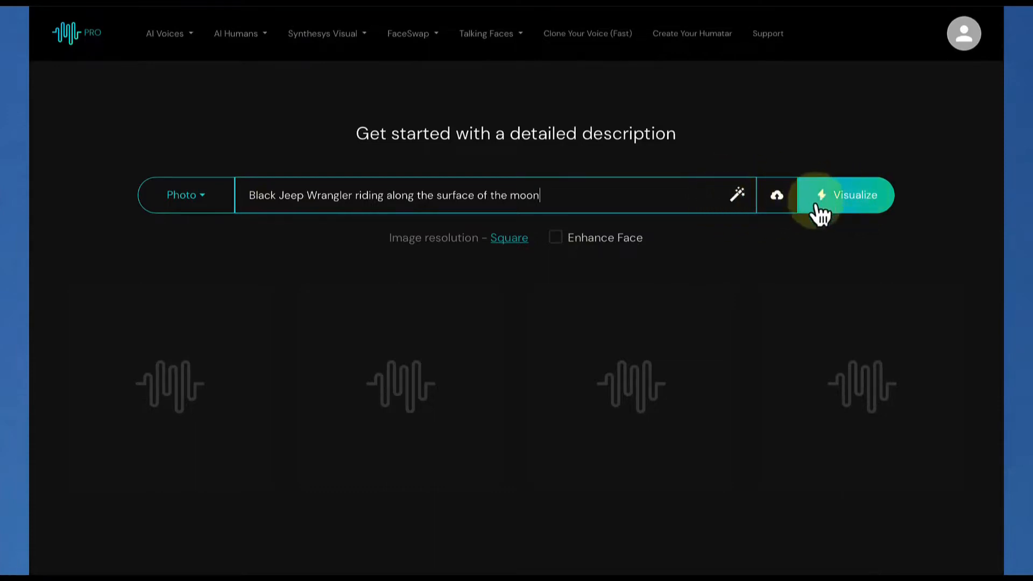
left_click(845, 197)
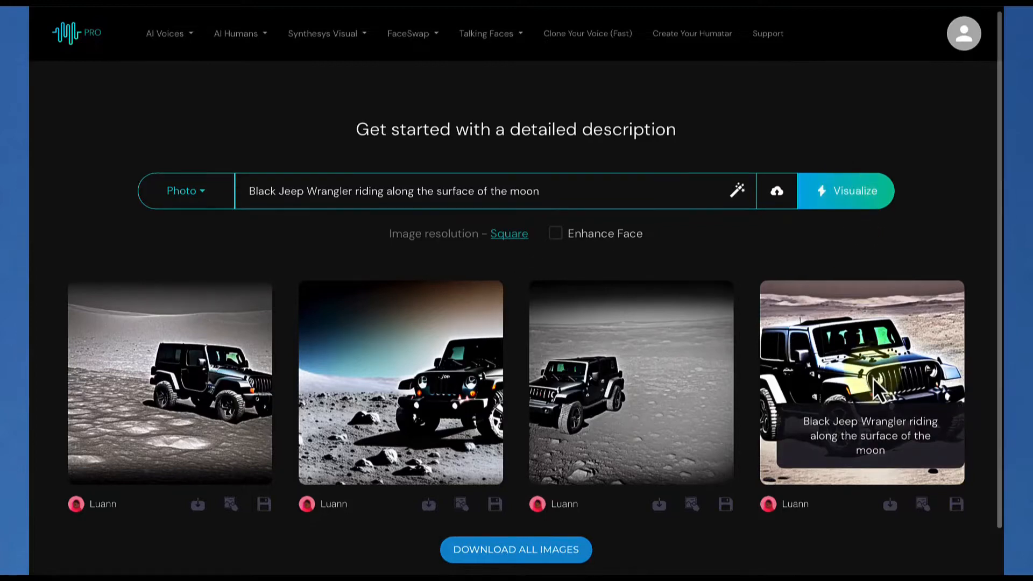
Save the fourth Jeep image to the gallery from its enlarged preview and close the preview
left_click(873, 379)
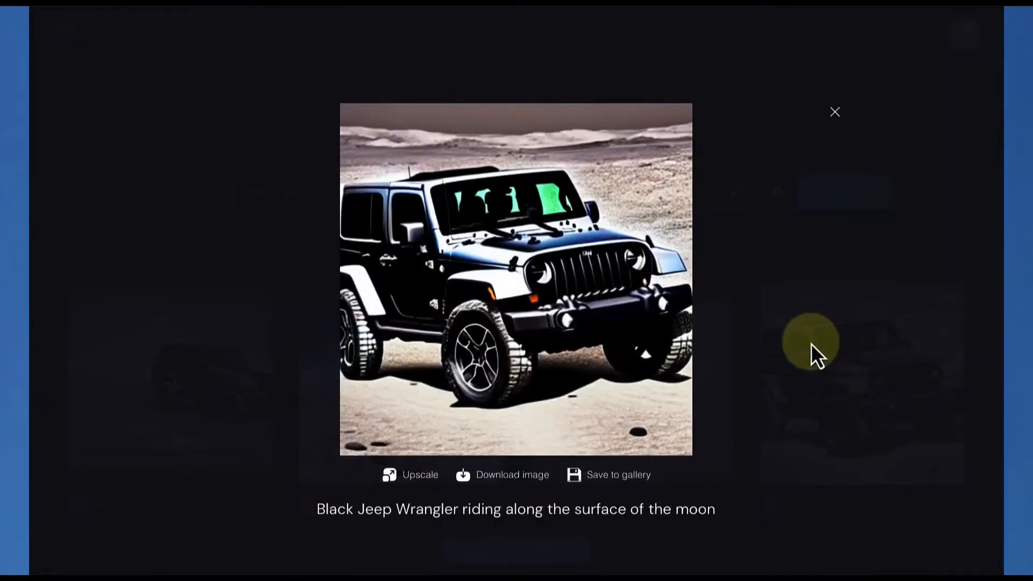
left_click(595, 476)
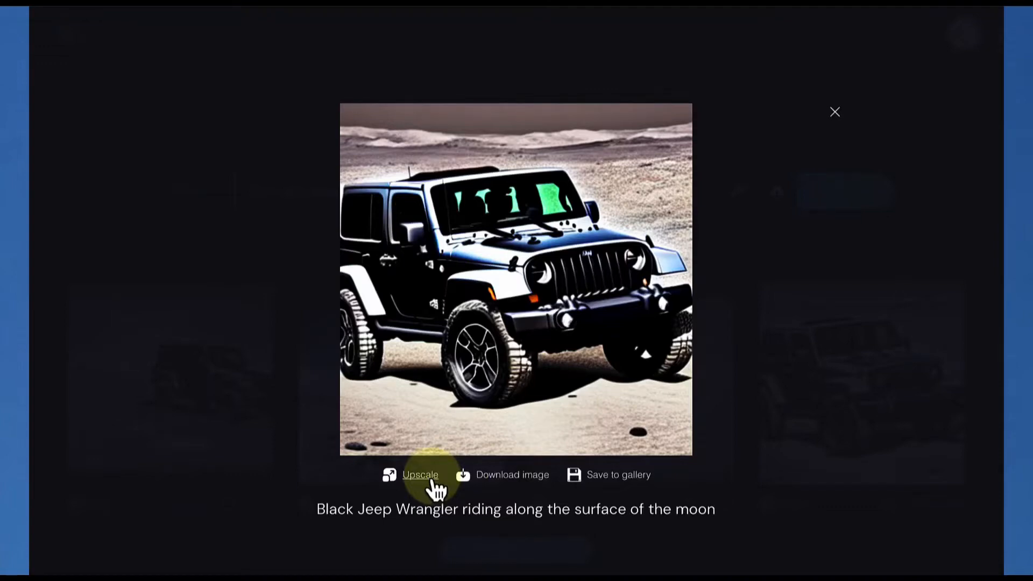
left_click(834, 112)
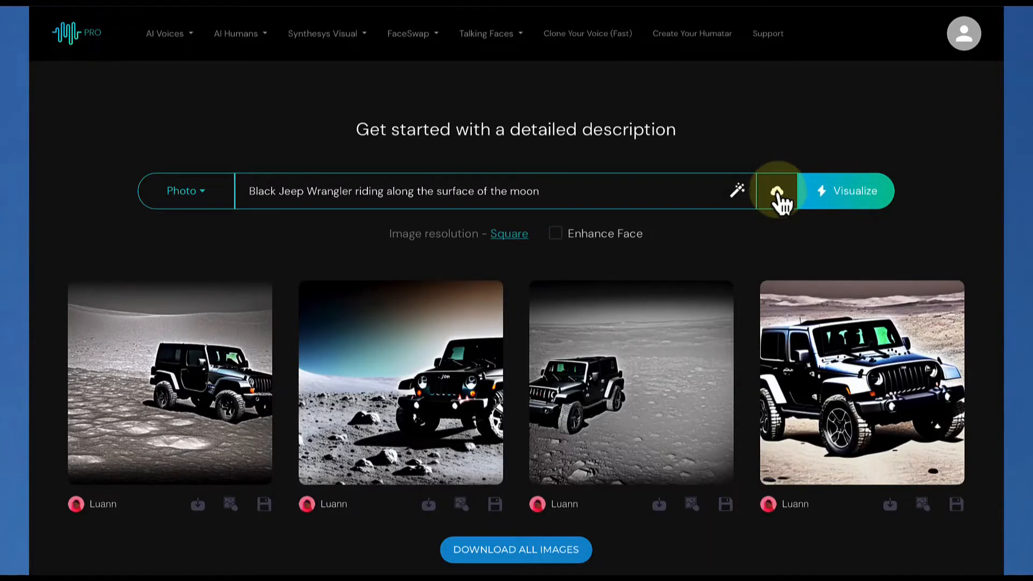
Generate variations of the fourth Jeep image and remove it as the reference image
left_click(924, 508)
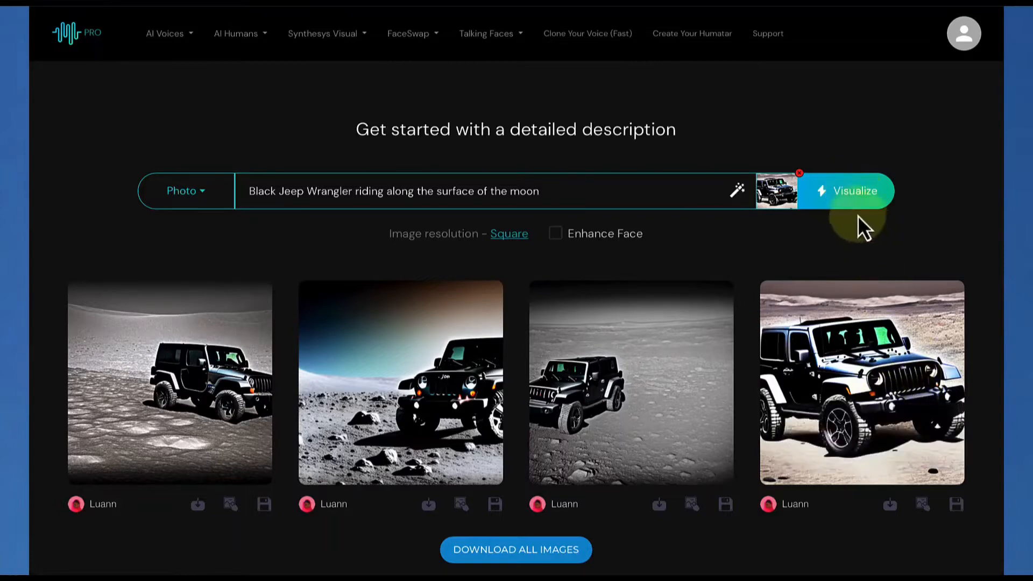
left_click(842, 200)
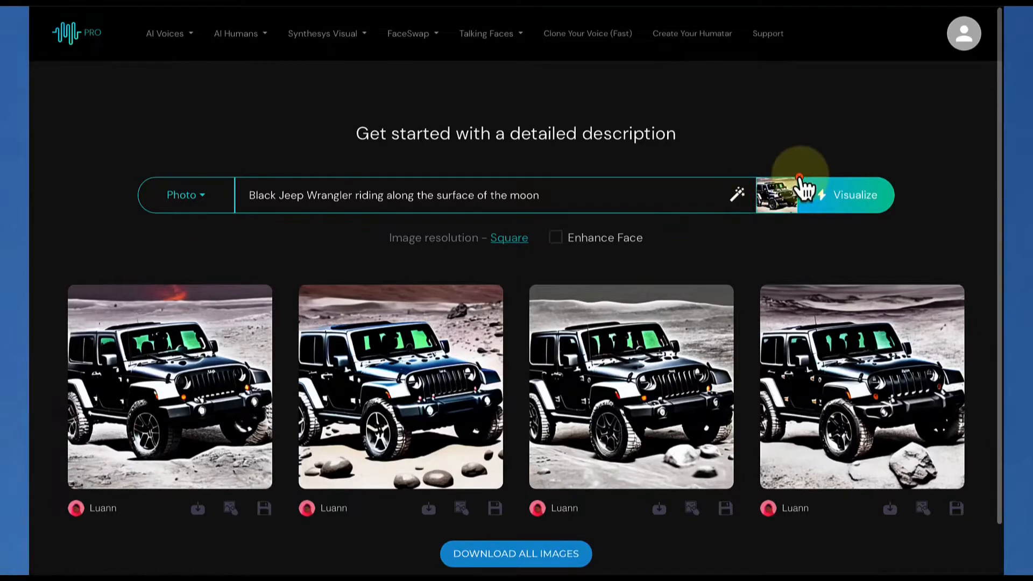
left_click(799, 177)
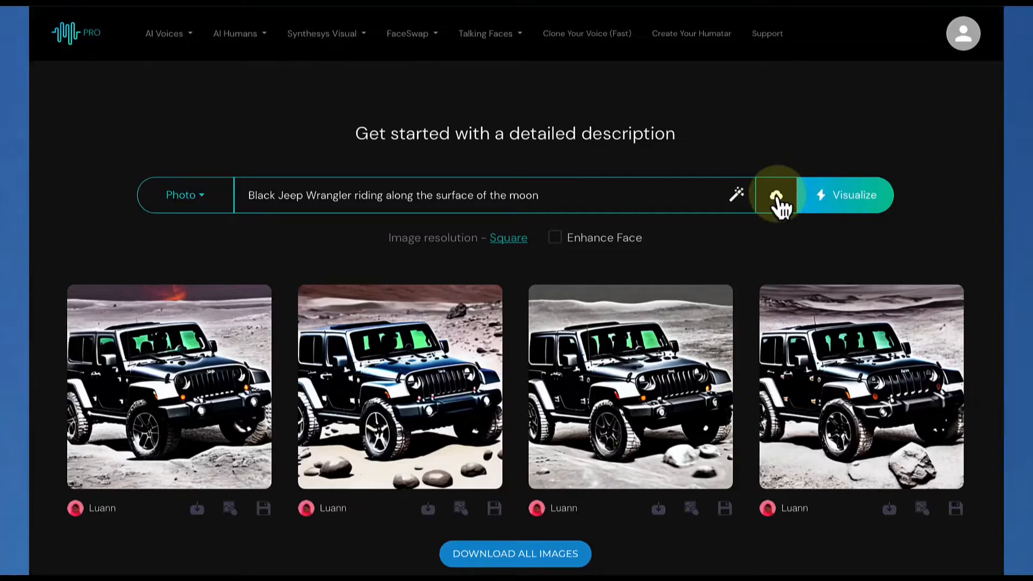
Generate images from the description "Young latina girl with a flowered headband" and save the fourth result to the gallery
left_click_drag(586, 204, 254, 169)
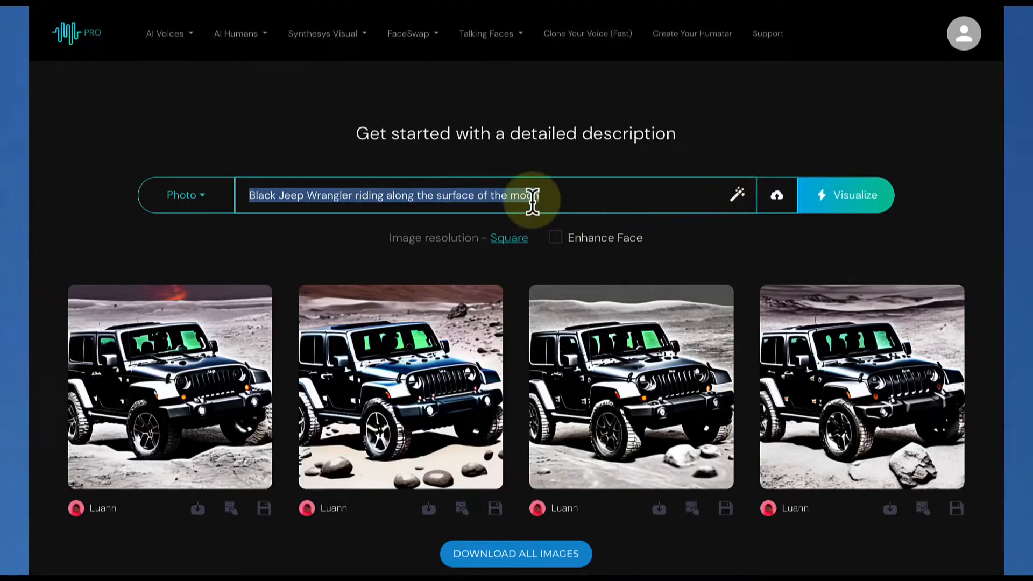
type("Young")
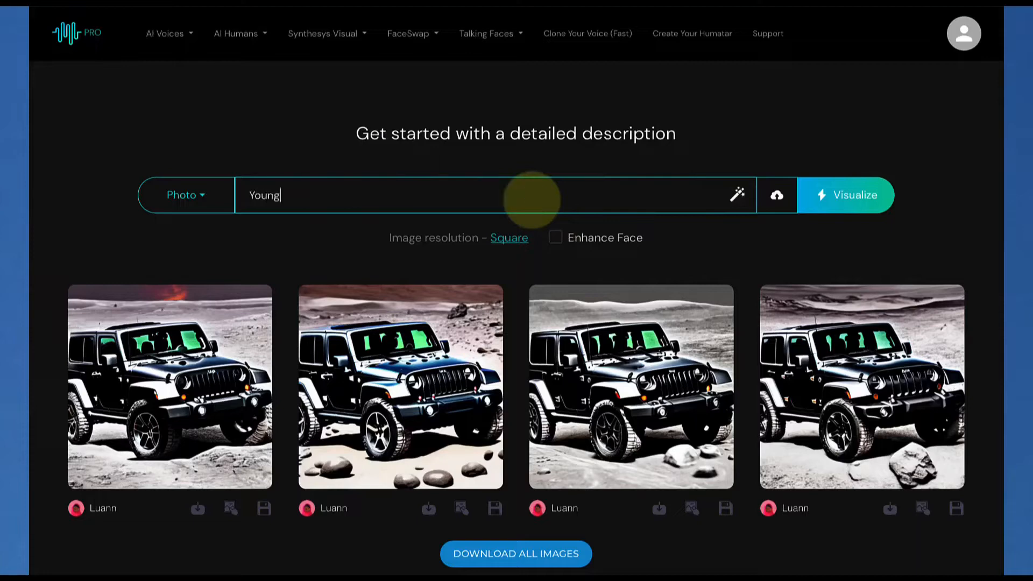
type(" latina girl with fl")
key("BackSpace")
key("BackSpace")
type("a flowered")
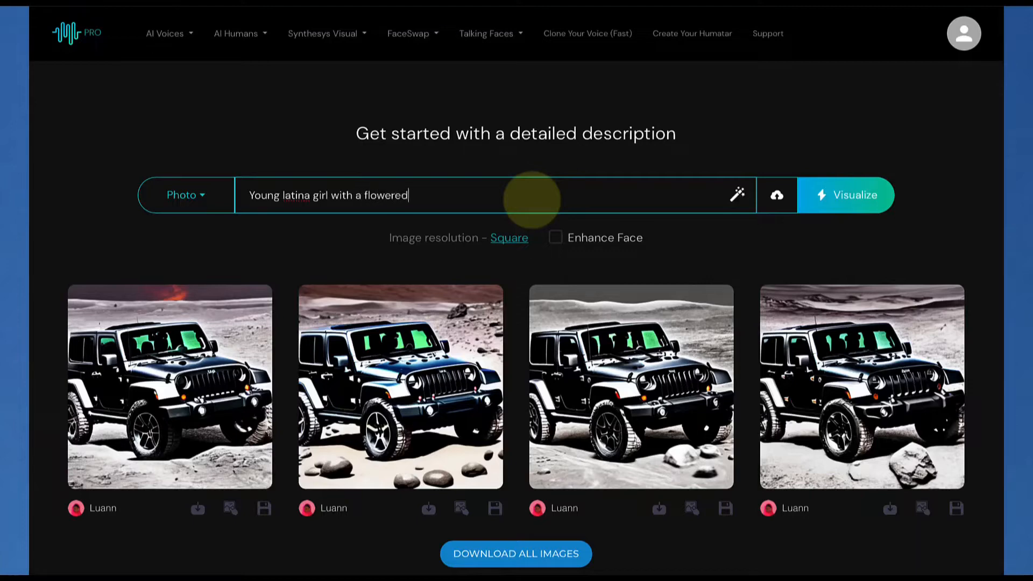
type(" headband")
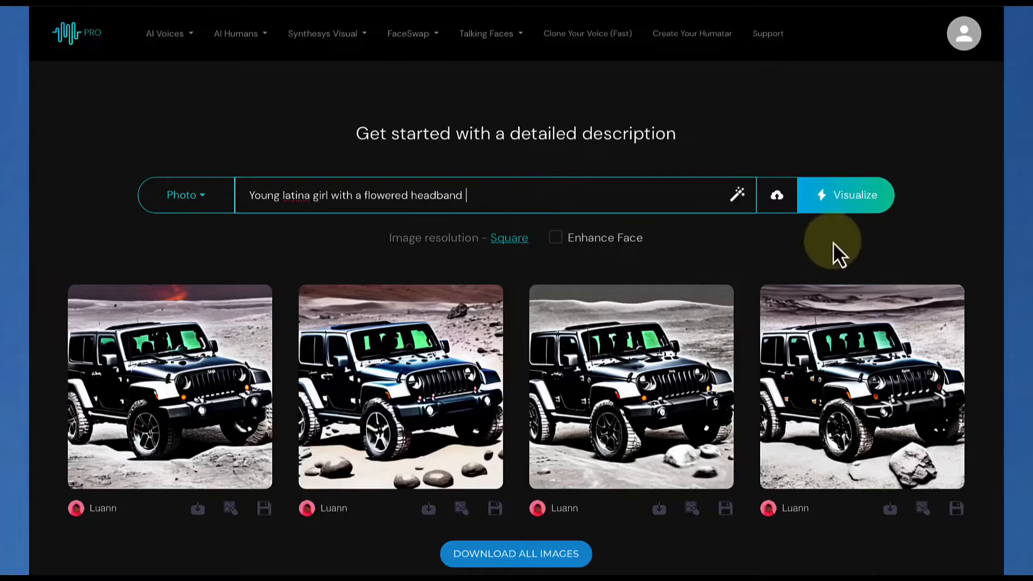
left_click(833, 203)
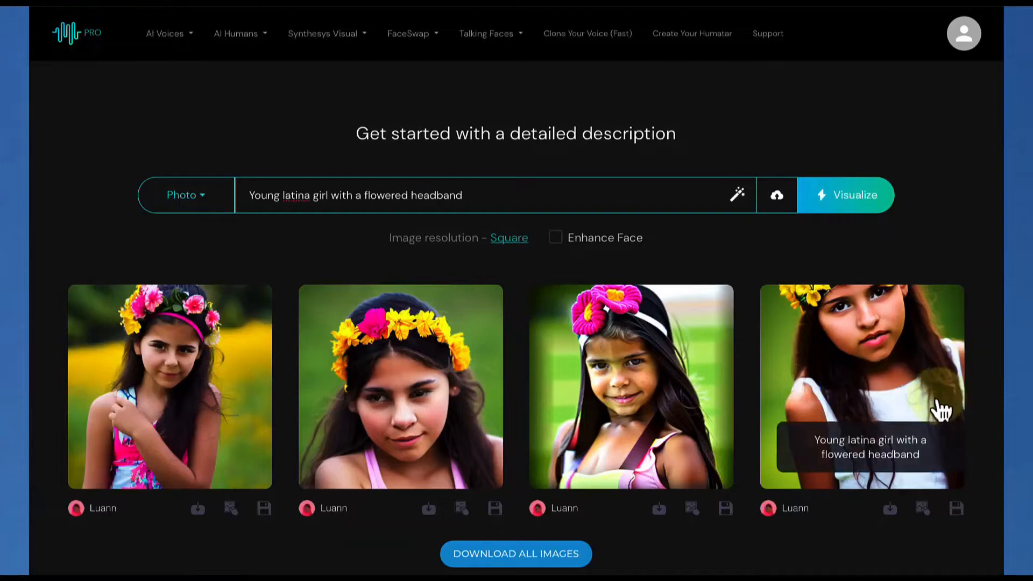
left_click(957, 509)
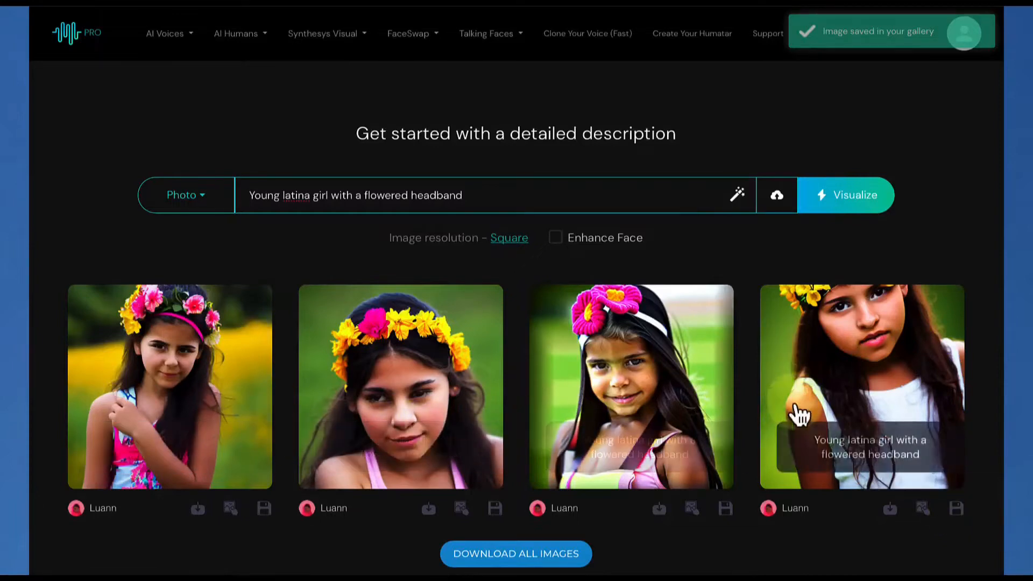
Generate two more image sets from the same headband description and save the last set's second image to the gallery
left_click(843, 208)
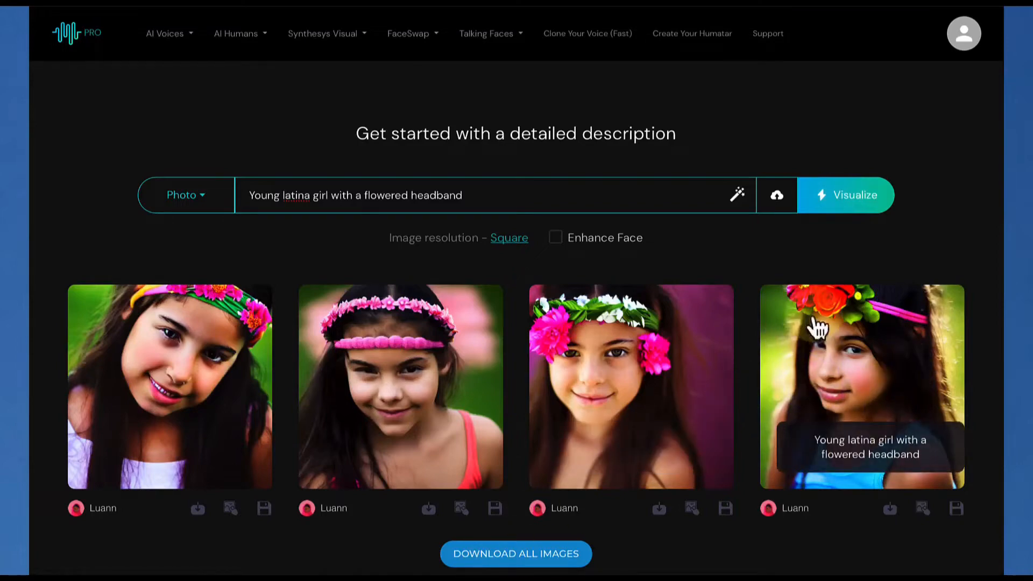
left_click(847, 199)
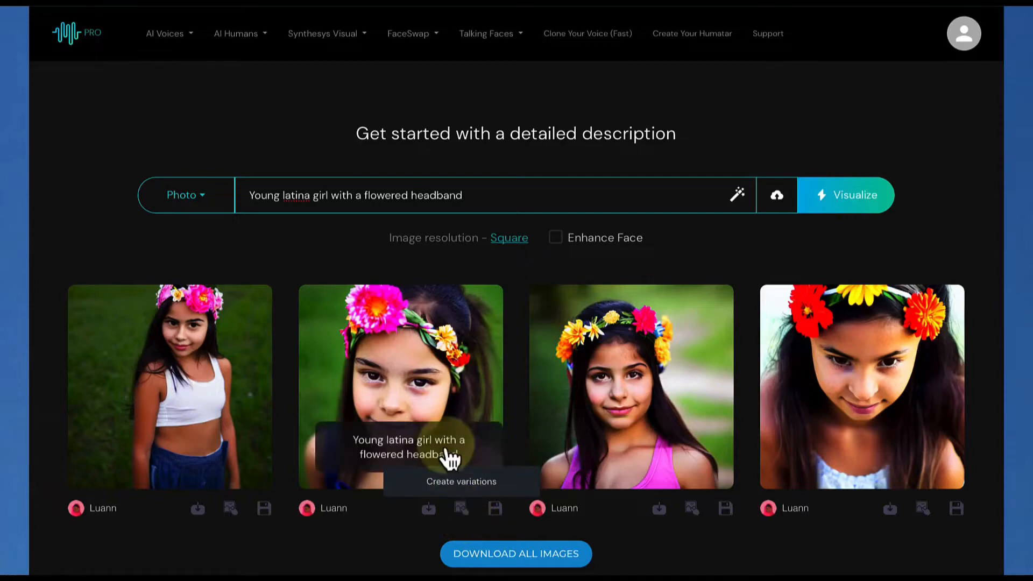
left_click(494, 509)
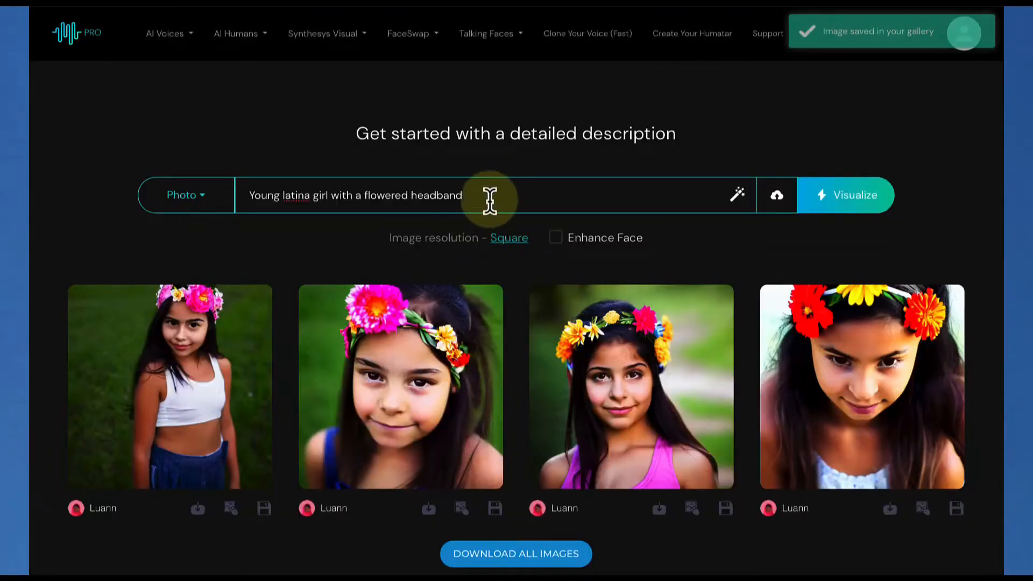
Replace the description with "cat sitting on a beach in a storm looking at the mountains" and generate images using the desktop photo cat-7461358_1920 as reference
left_click_drag(490, 200, 263, 177)
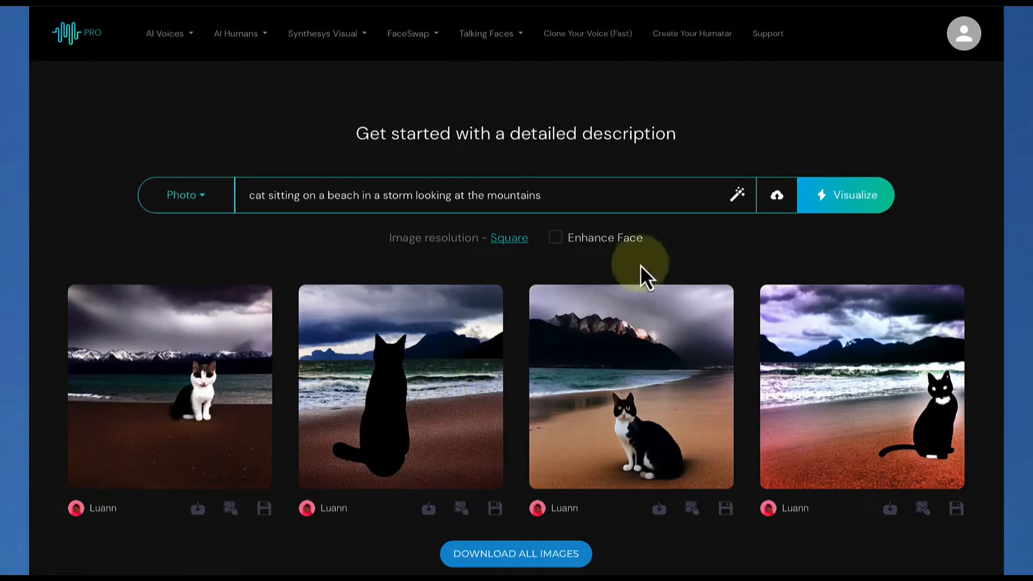
left_click(778, 200)
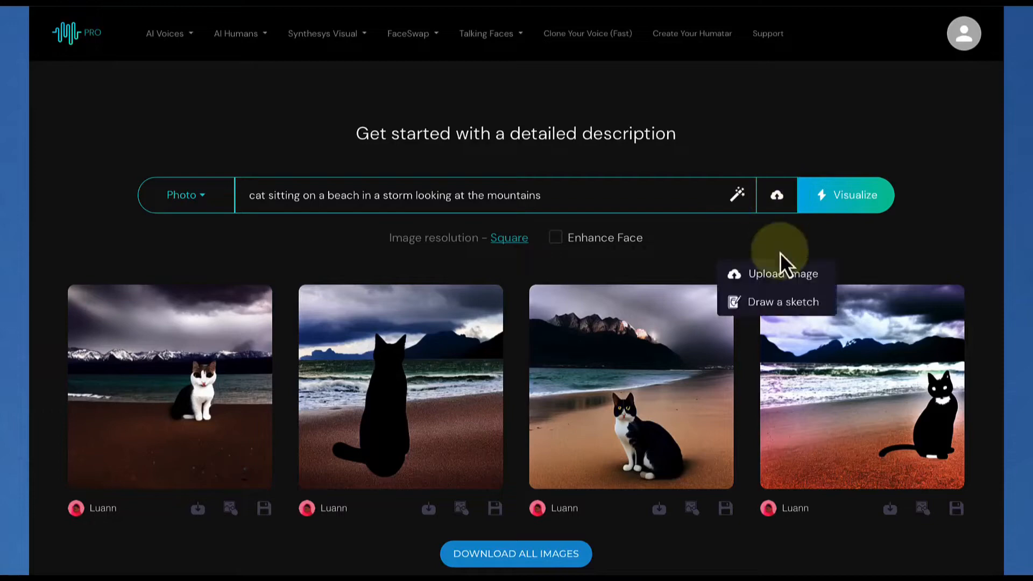
left_click(780, 276)
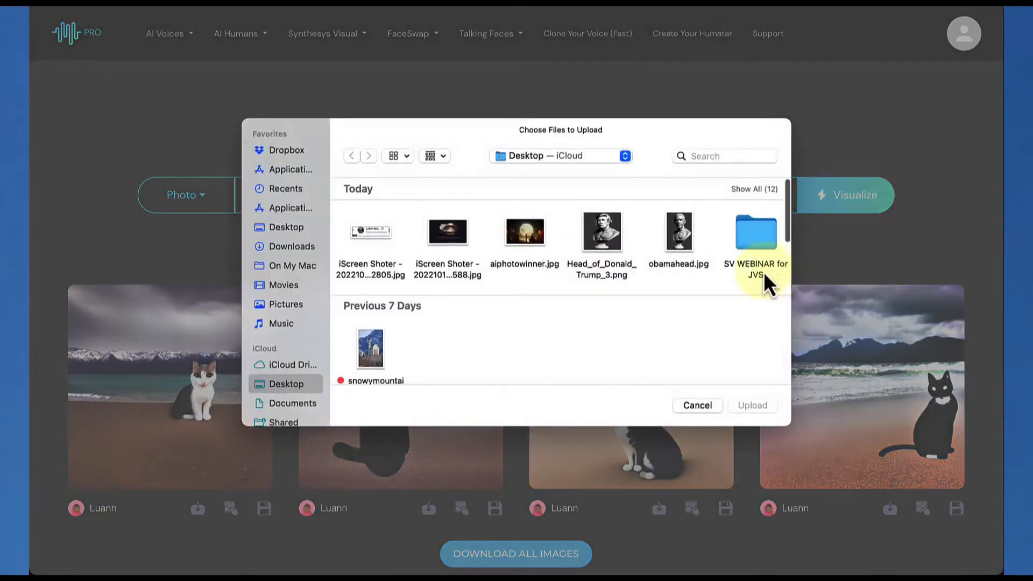
left_click(287, 228)
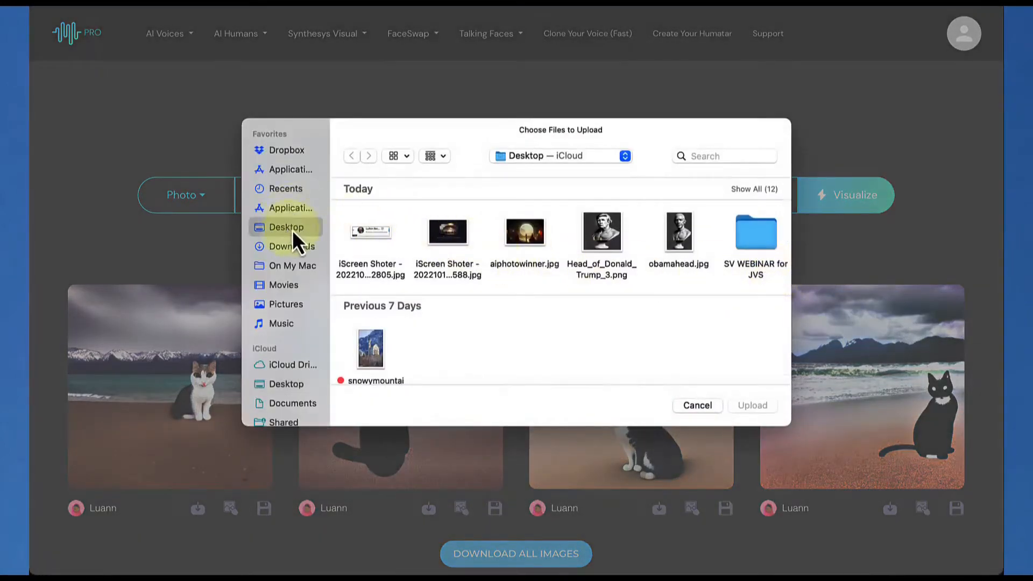
scroll(469, 242, "right", 5)
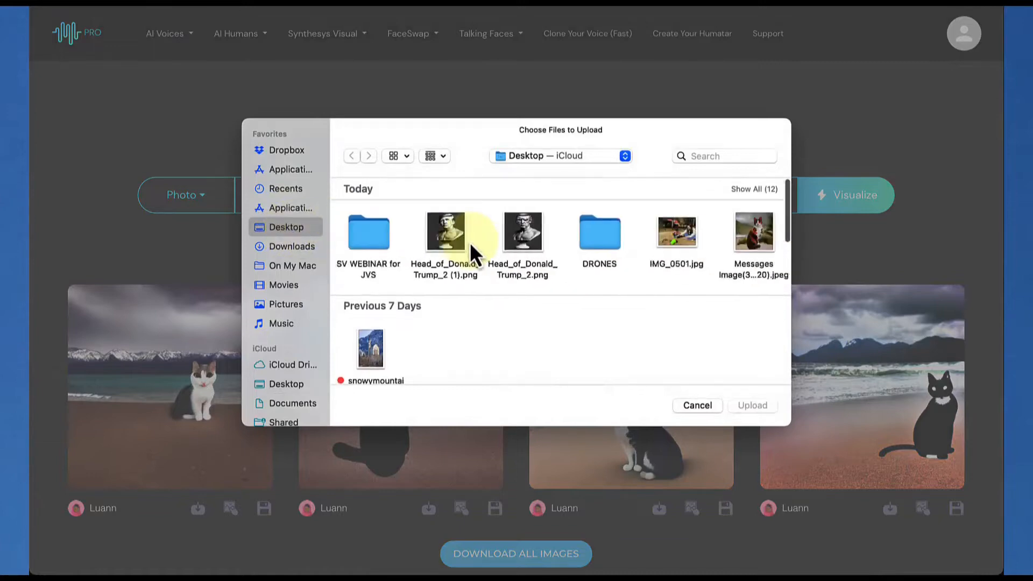
scroll(470, 243, "right", 2)
left_click(742, 236)
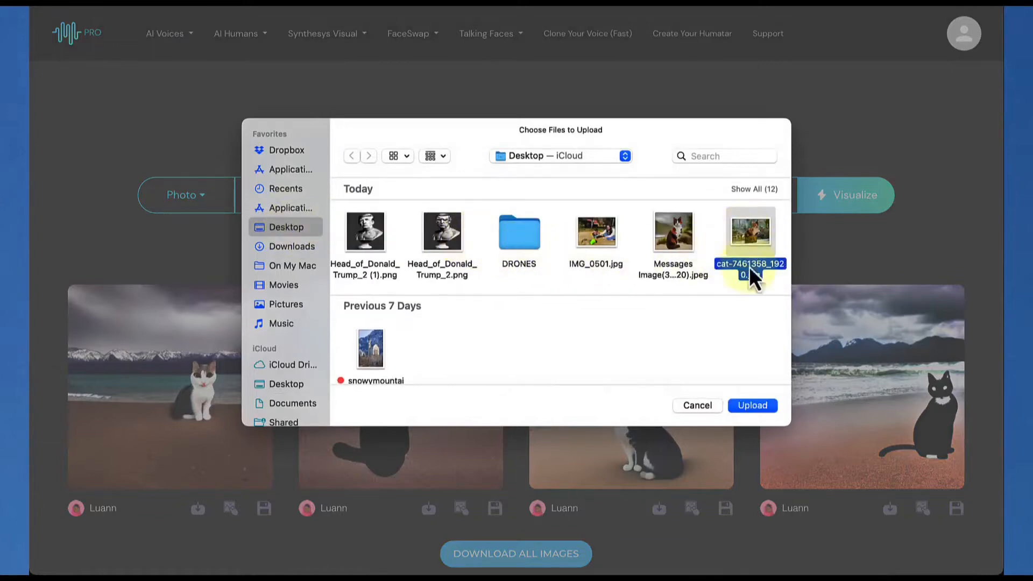
left_click(753, 406)
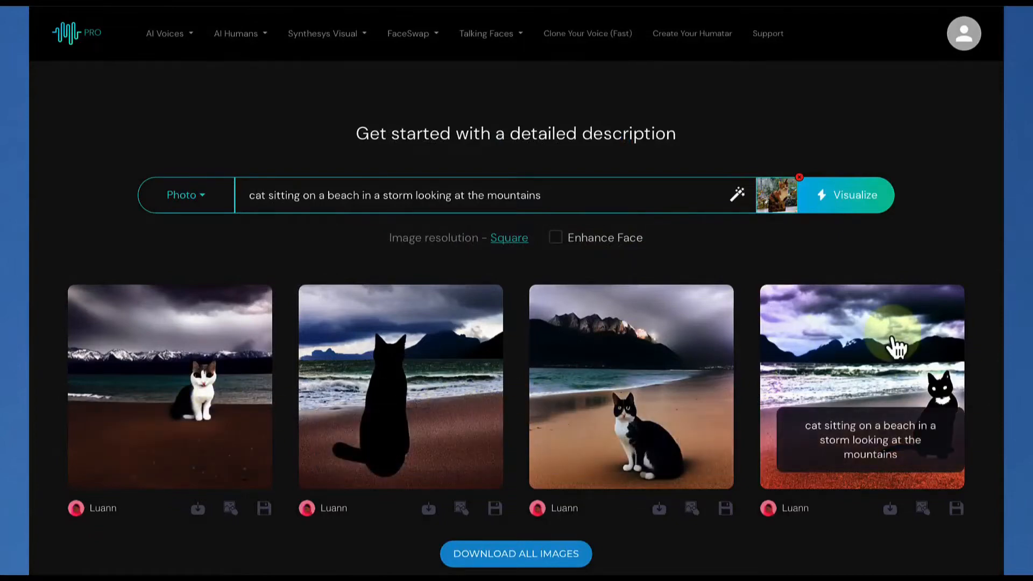
left_click(846, 196)
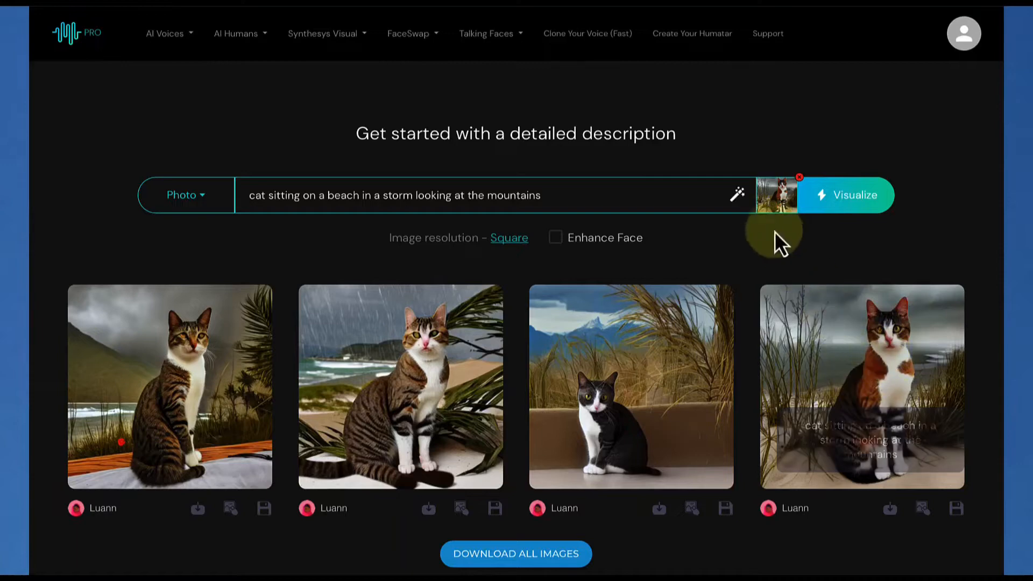
Add "a calico" before "cat" in the description and generate new images from the current reference picture
left_click(247, 198)
type("a calico")
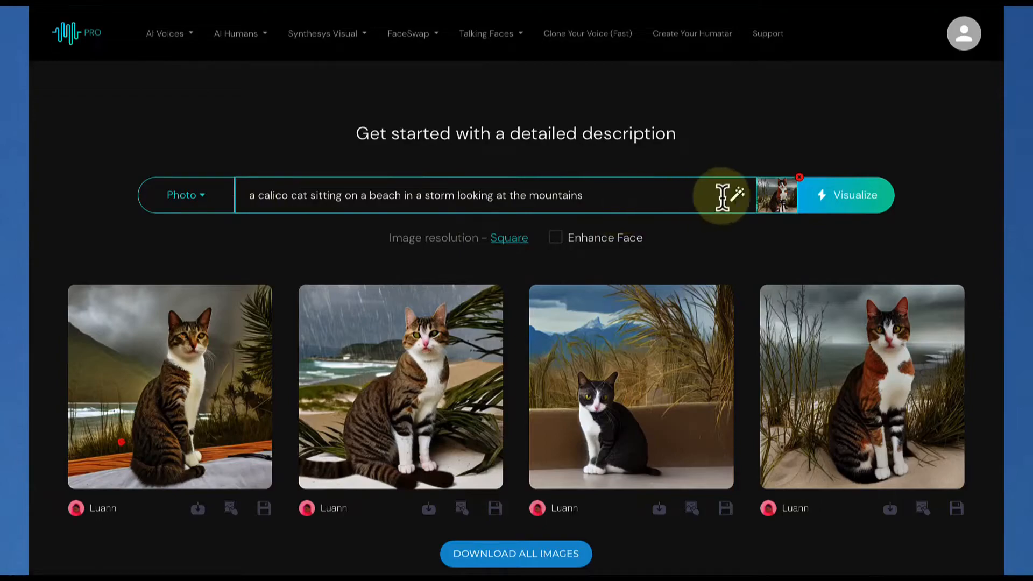
left_click(823, 204)
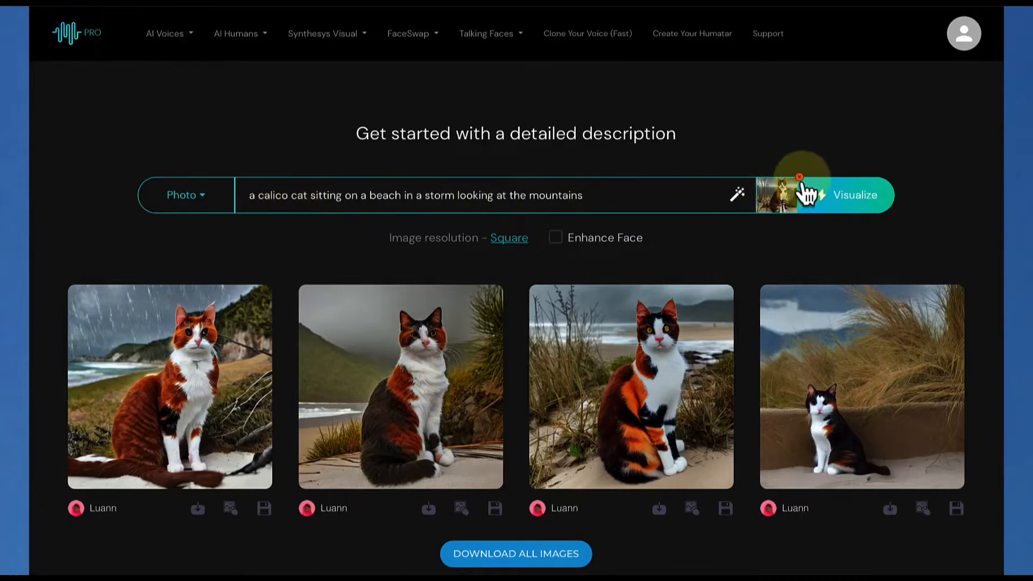
Save the second calico cat image to the gallery and generate images from the new description "a lawyer in a courtroom"
left_click(498, 509)
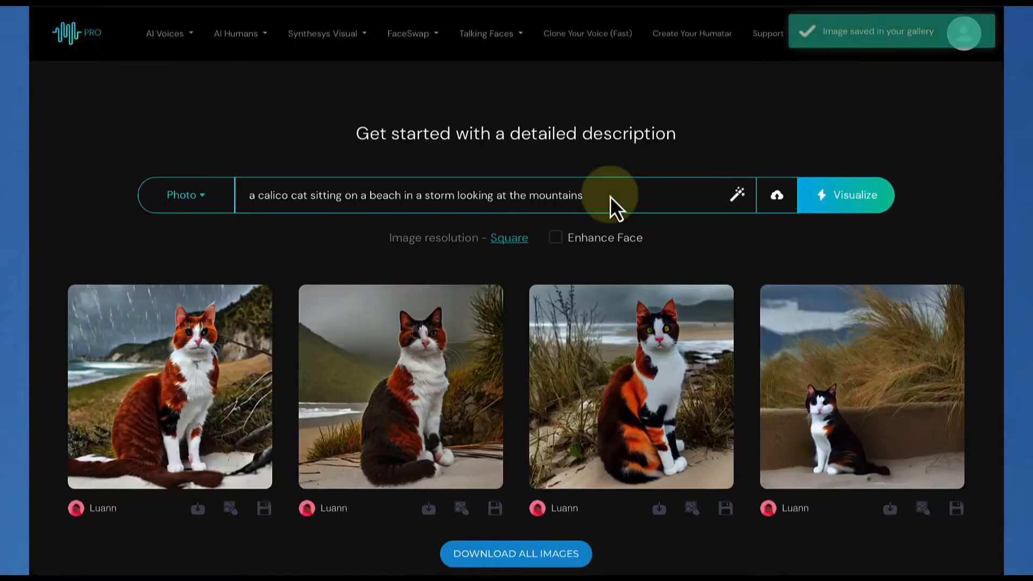
left_click_drag(608, 196, 261, 183)
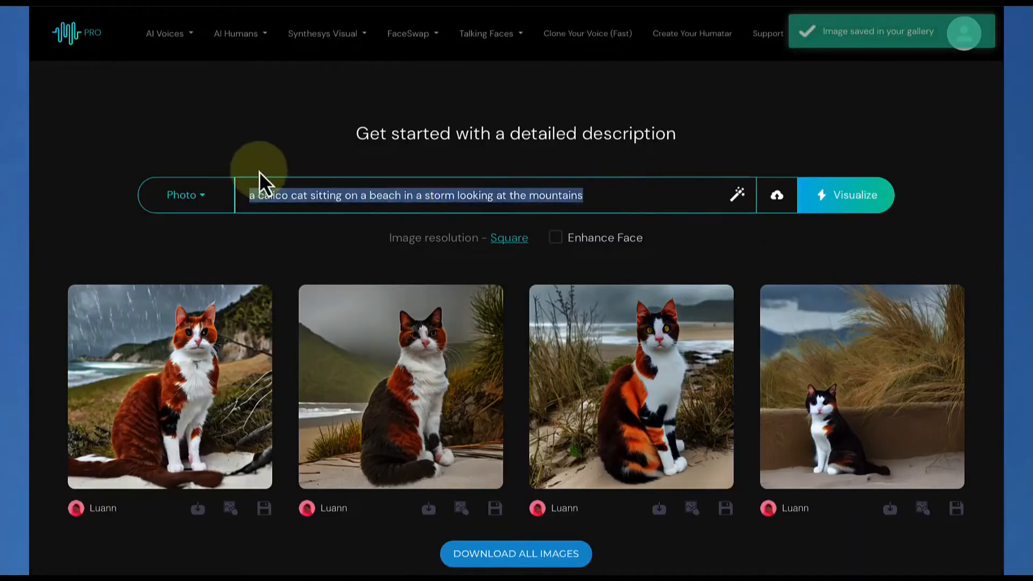
type("a ")
type("la")
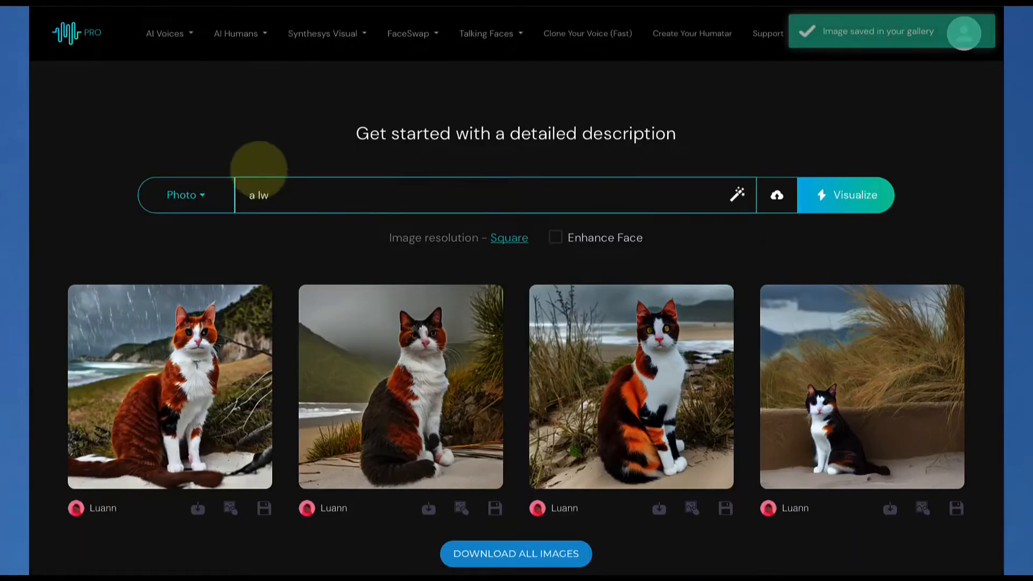
type("wyer in a cout")
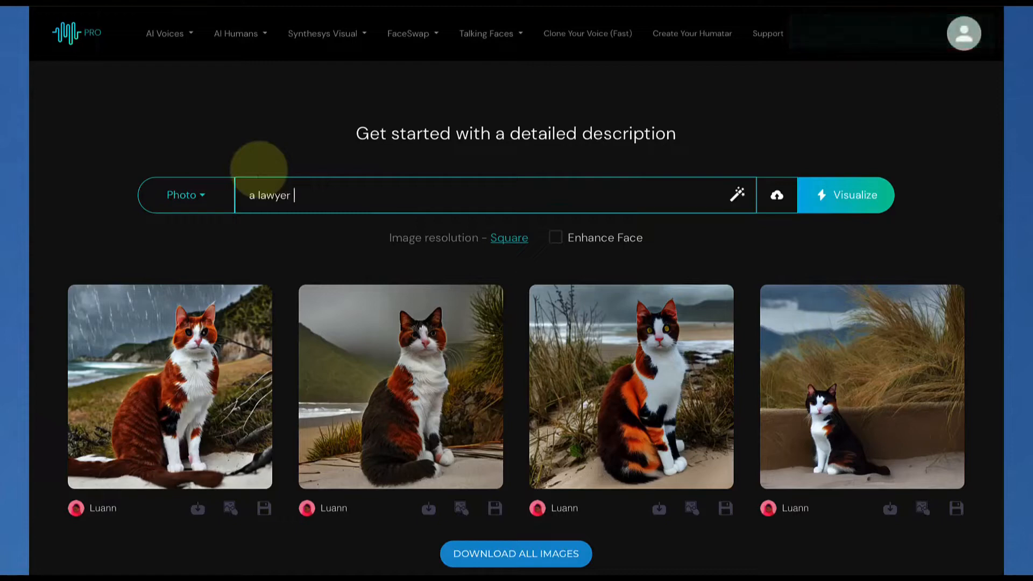
type("room")
left_click(857, 195)
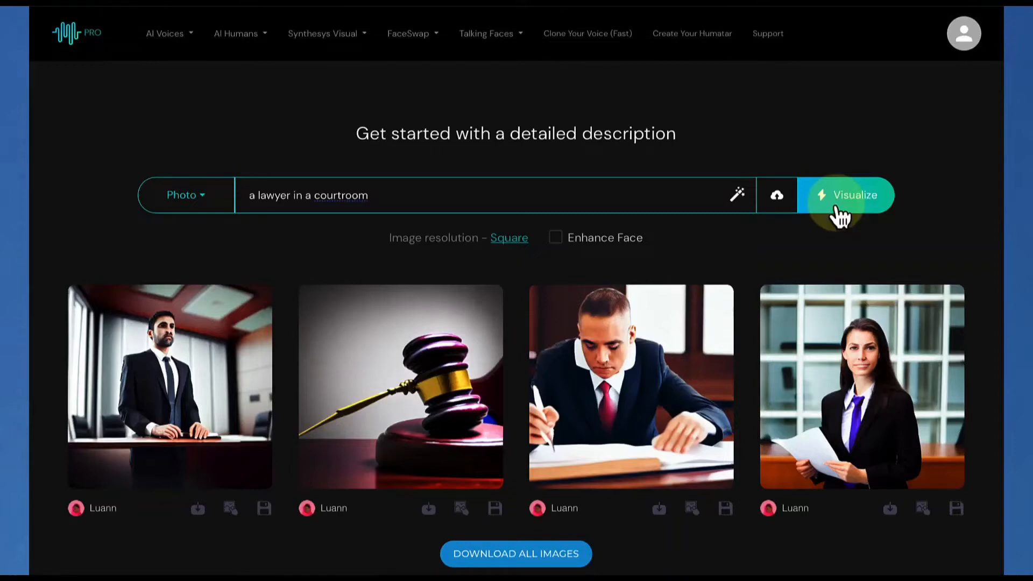
Generate variations of the fourth lawyer image, the woman holding papers, and turn on Enhance Face
mouse_move(516, 250)
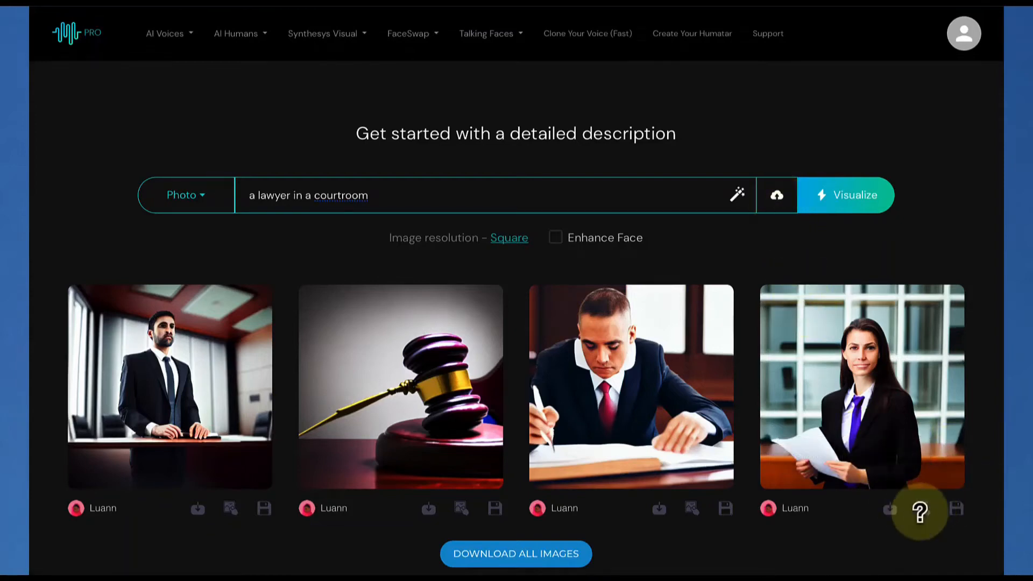
left_click(926, 511)
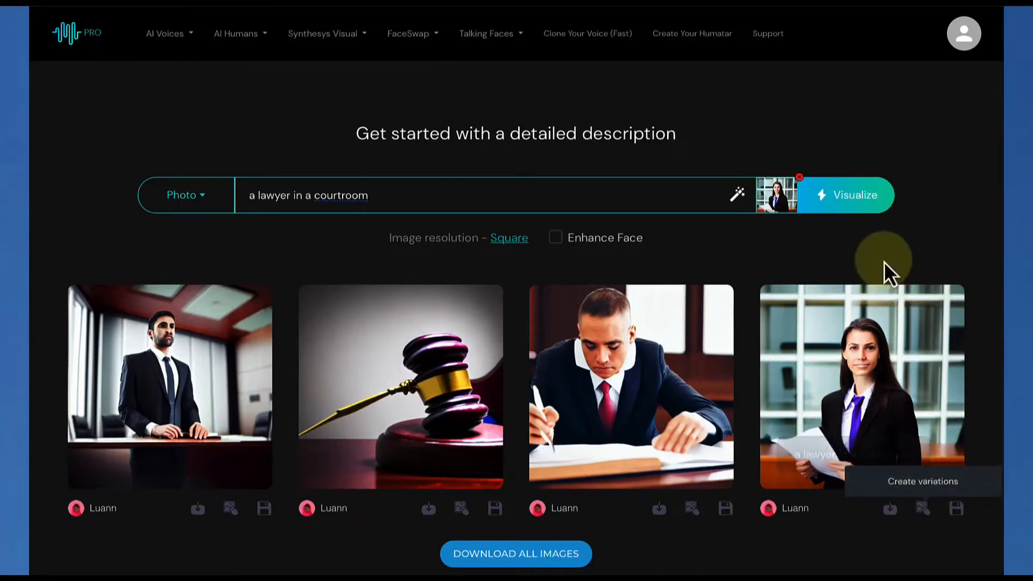
left_click(846, 206)
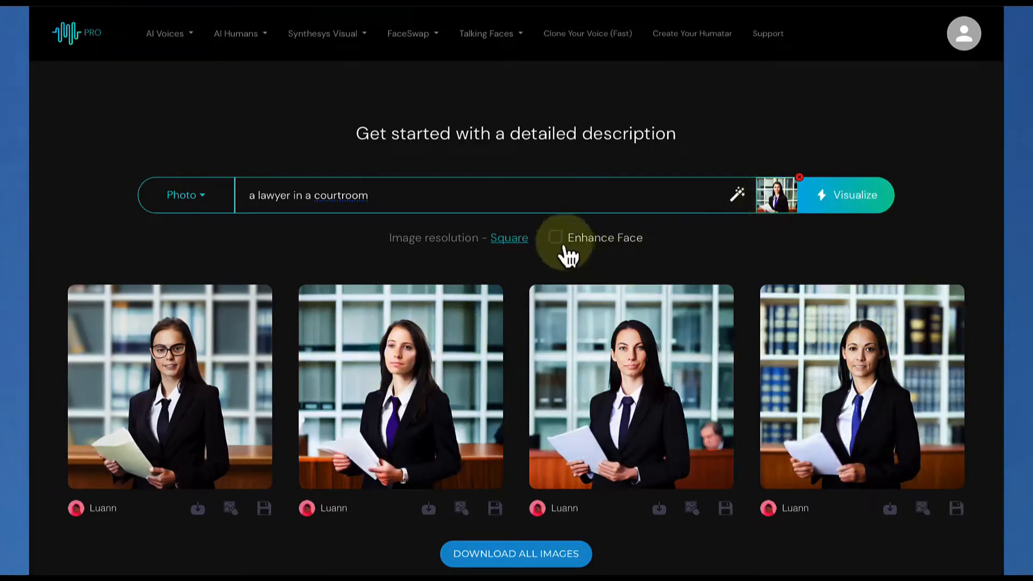
mouse_move(562, 253)
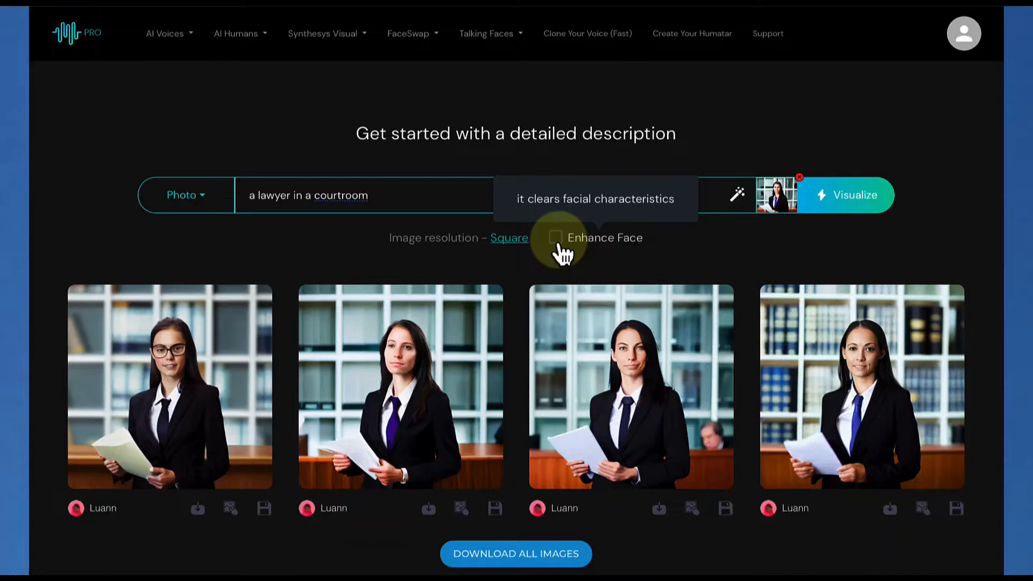
left_click(558, 245)
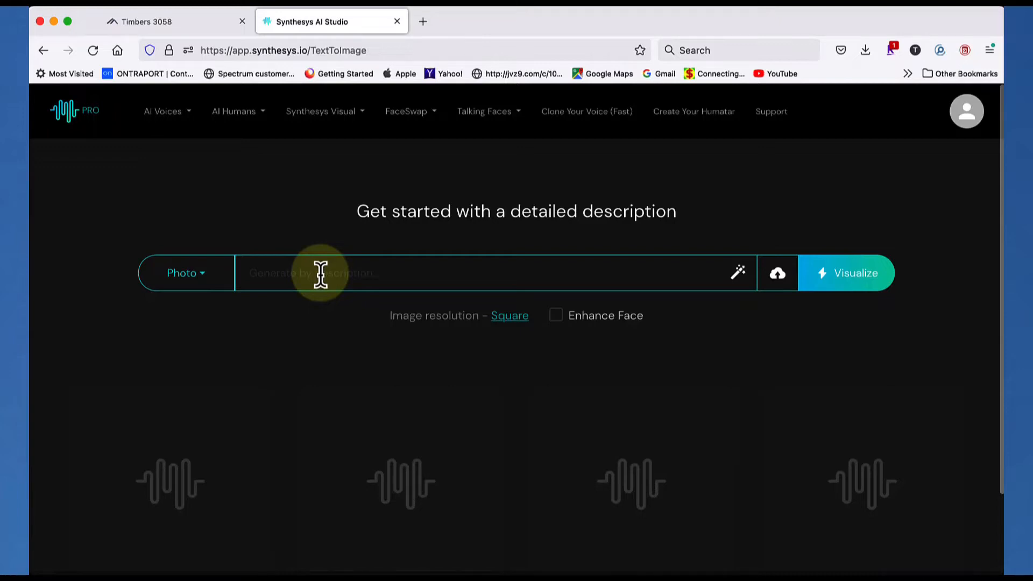
Open the Prompt Generator and set the image object to "Bowl of Fruit sitting on a table"
left_click(739, 274)
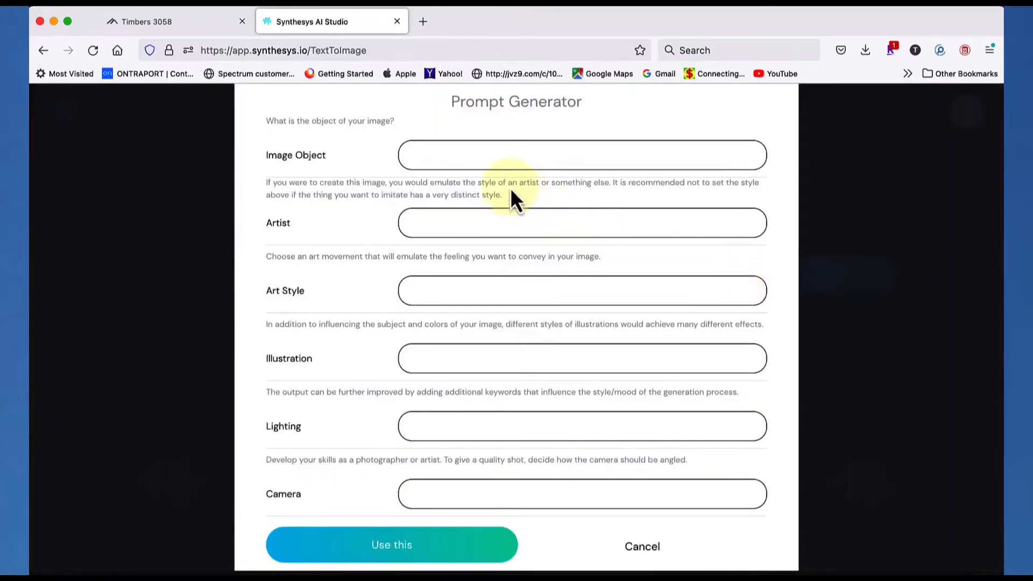
left_click(443, 155)
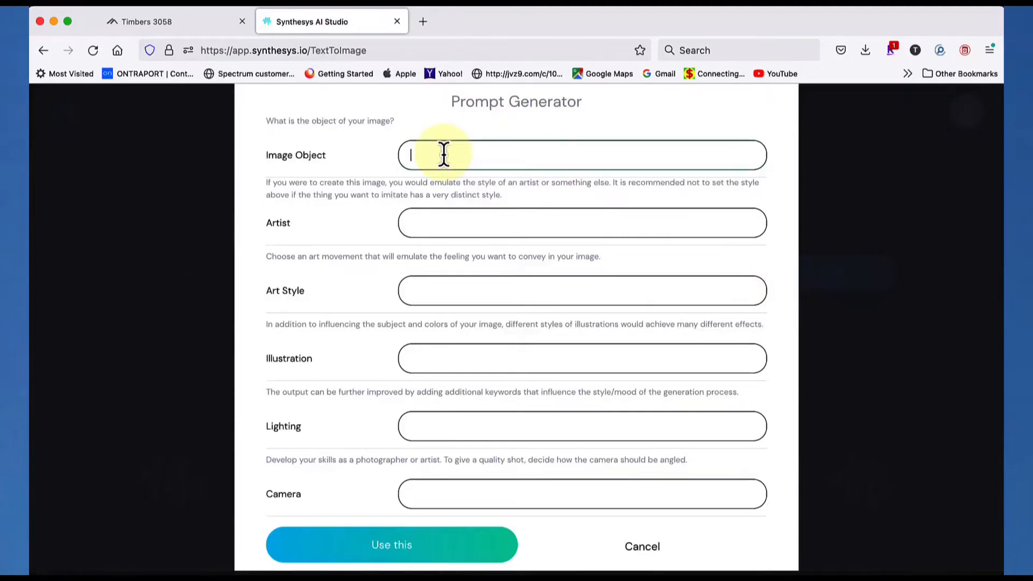
type("Bowl of Fruit sitting on a table")
Set the prompt's artist to Roy Lichenstein and its art style to Abstract Expressionism
left_click(463, 226)
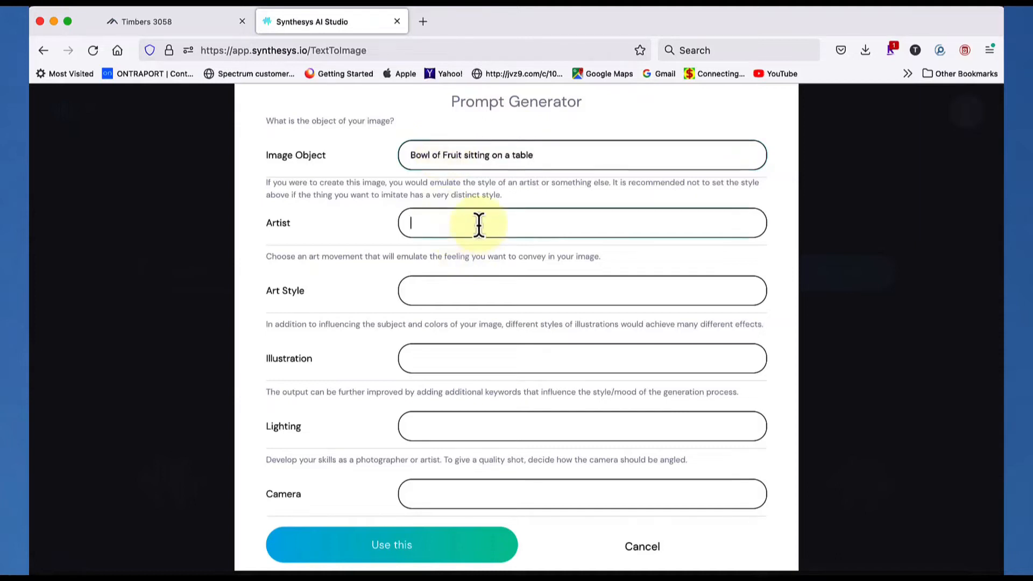
left_click(479, 225)
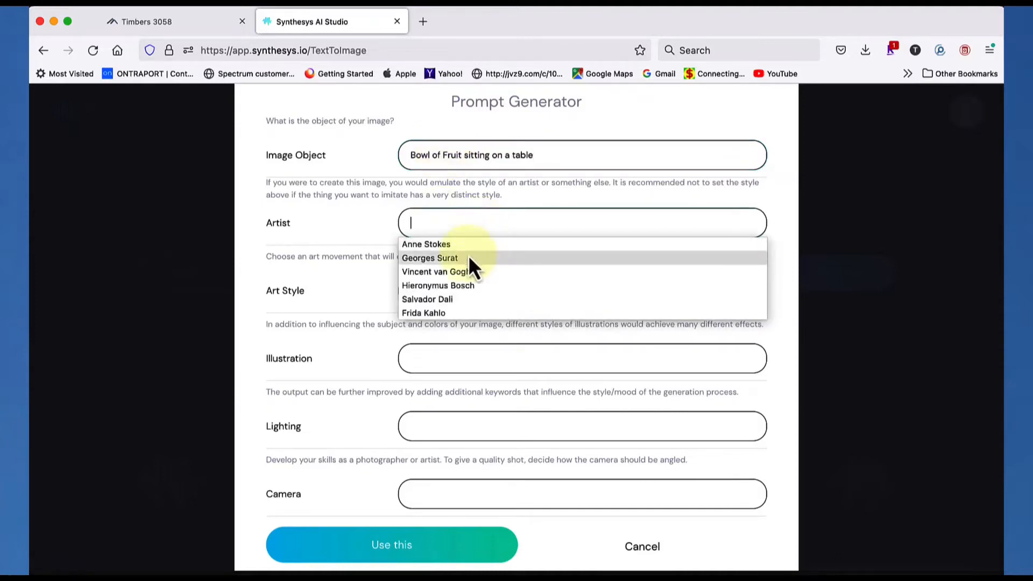
scroll(466, 263, "down", 3)
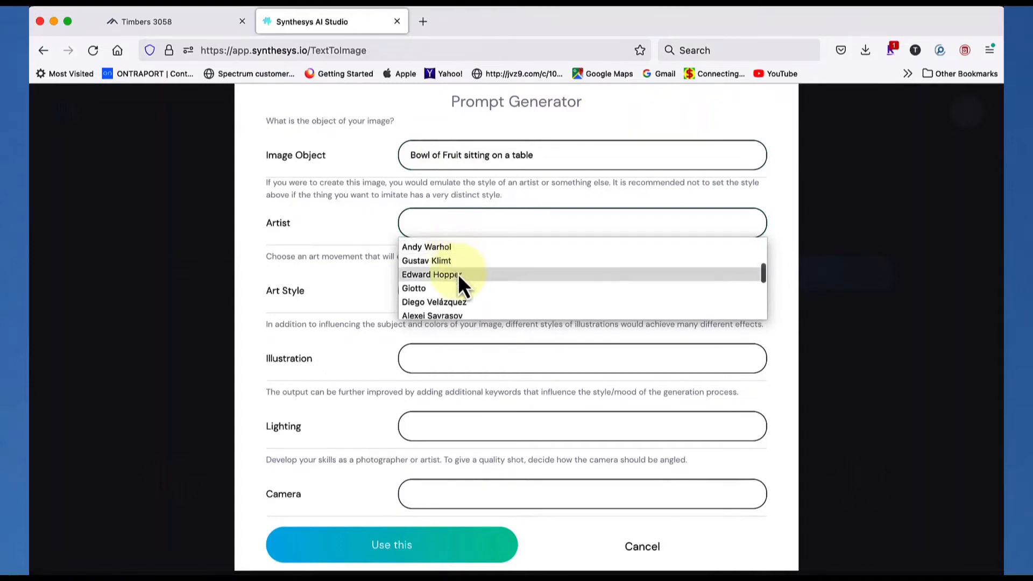
scroll(458, 280, "down", 3)
scroll(459, 278, "down", 2)
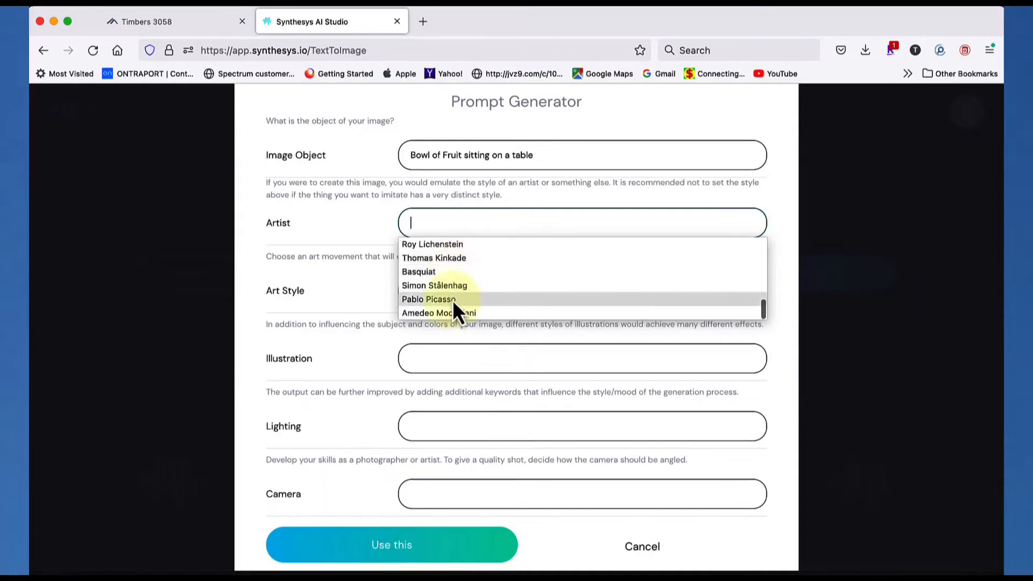
scroll(463, 275, "up", 2)
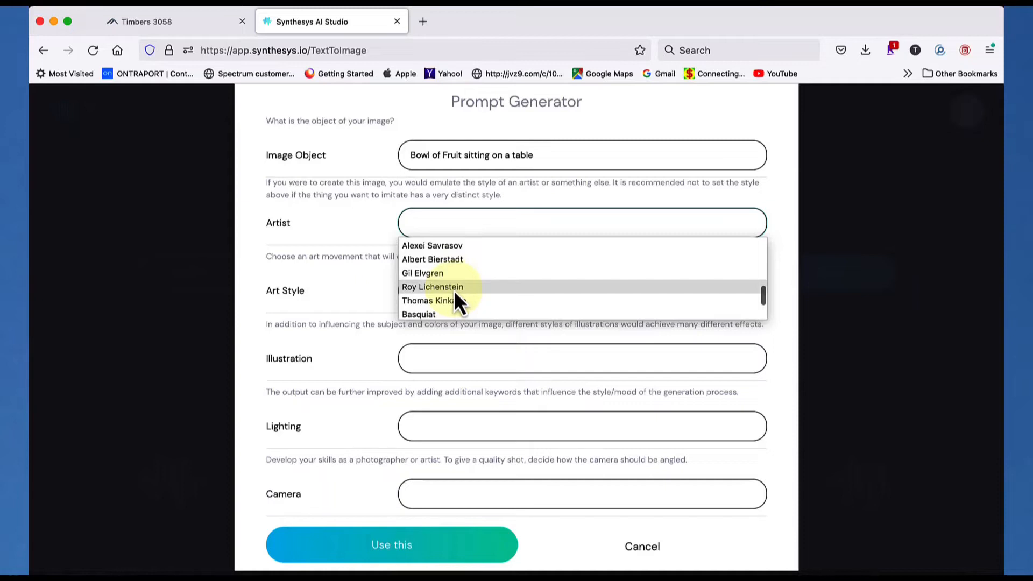
left_click(455, 289)
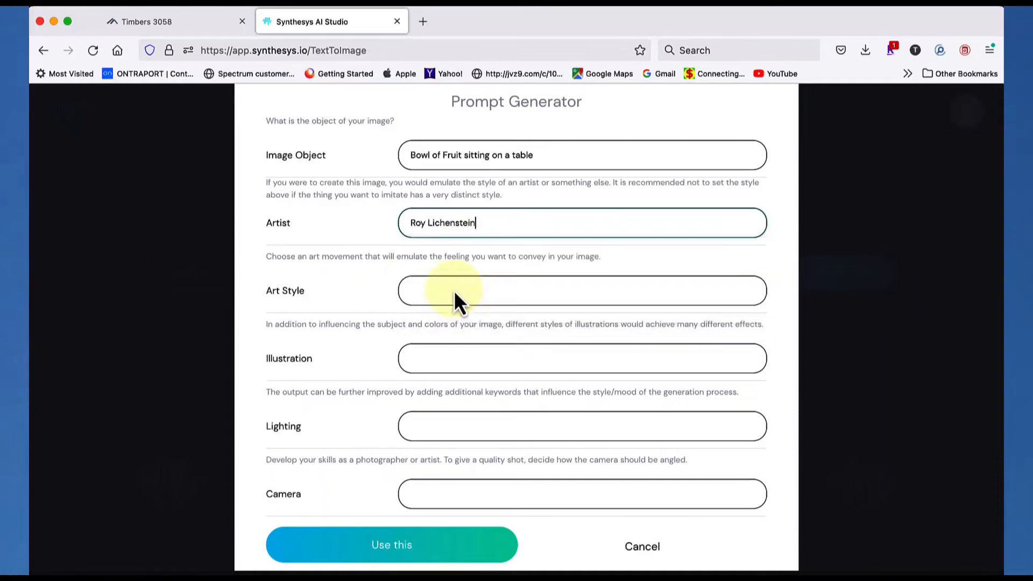
left_click(440, 291)
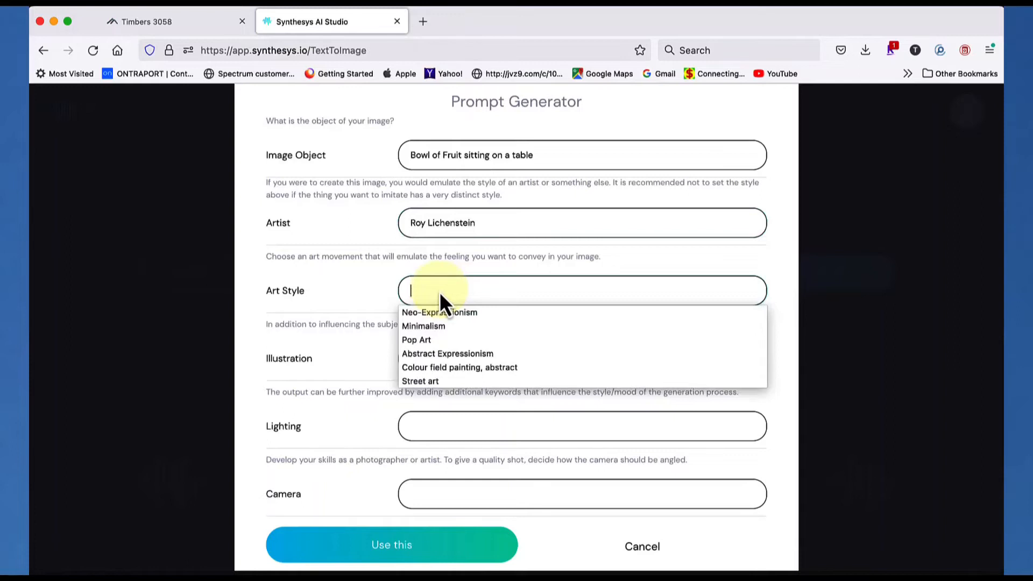
left_click(447, 353)
Set the illustration style of the bowl of fruit prompt to Comic book art
left_click(444, 361)
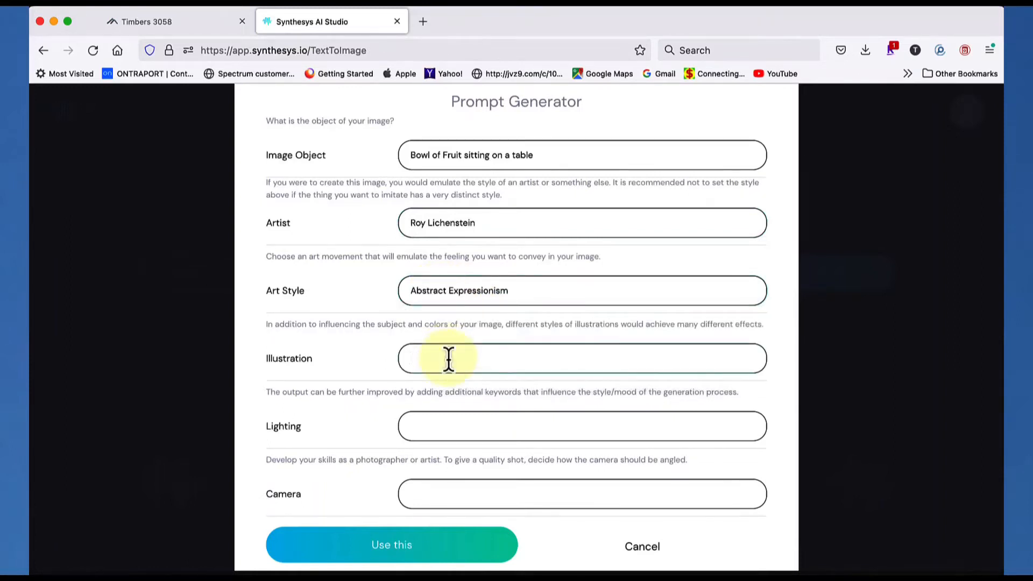
left_click(448, 359)
scroll(460, 421, "down", 3)
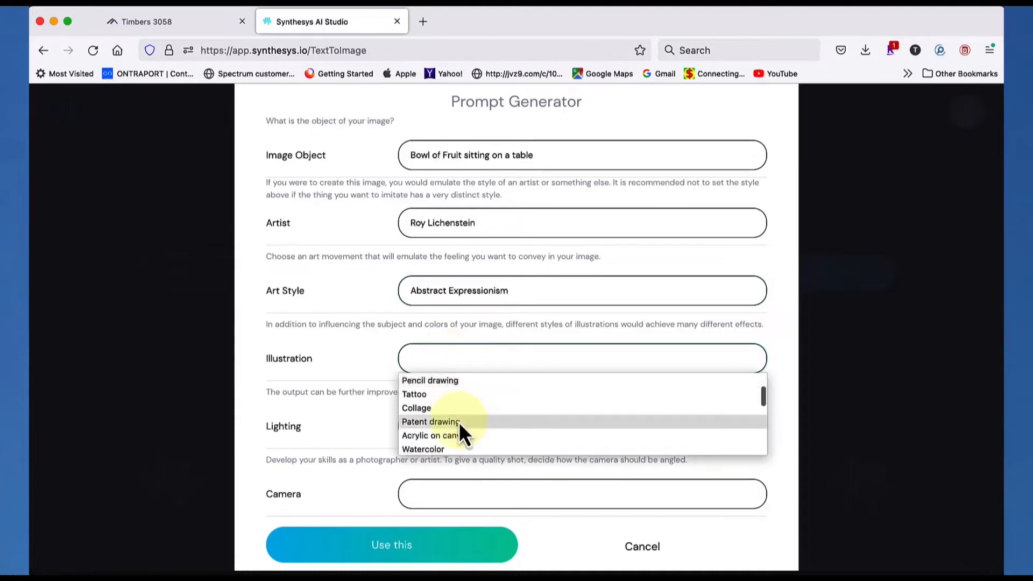
scroll(460, 425, "up", 3)
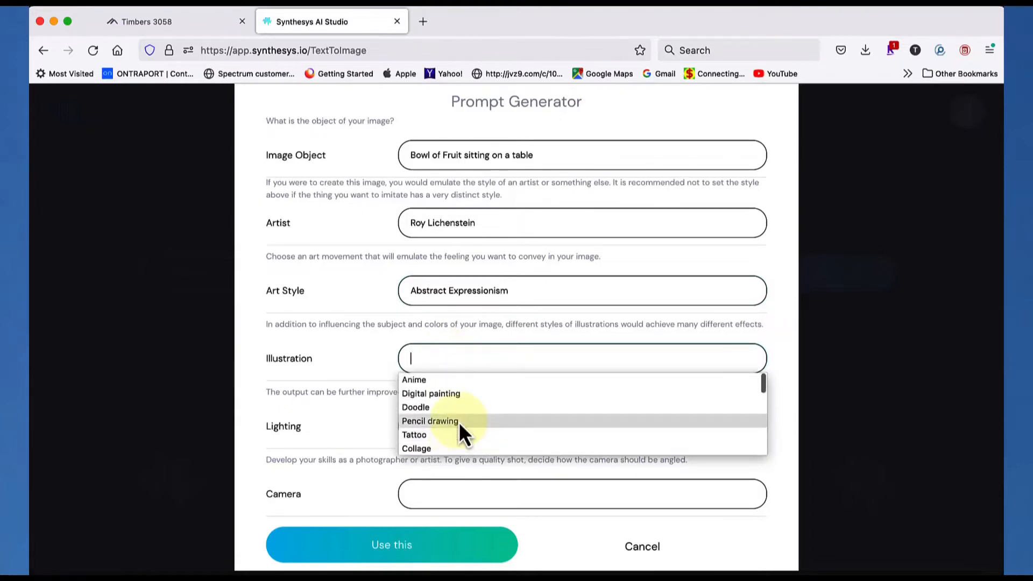
scroll(460, 421, "down", 3)
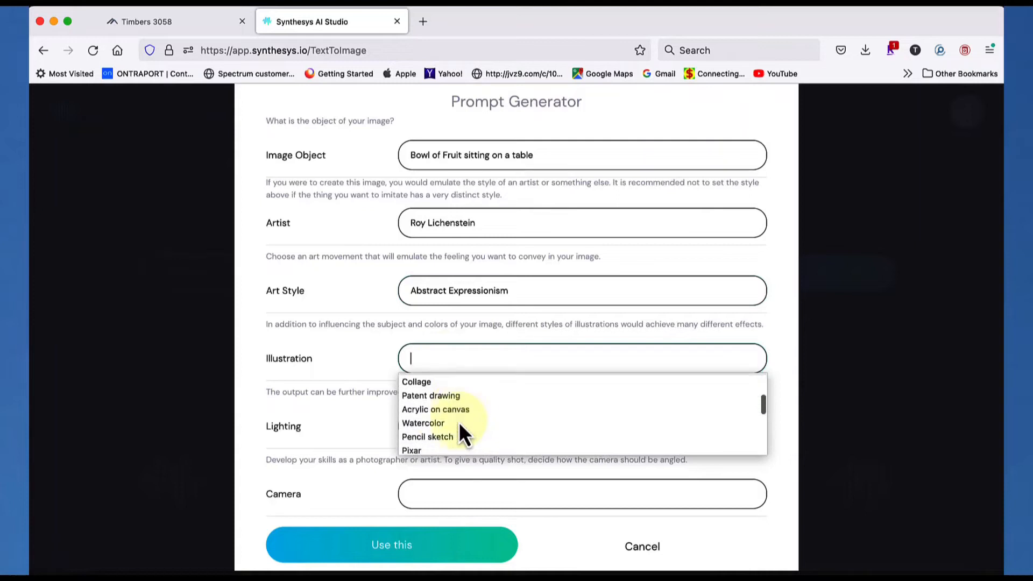
scroll(460, 422, "down", 1)
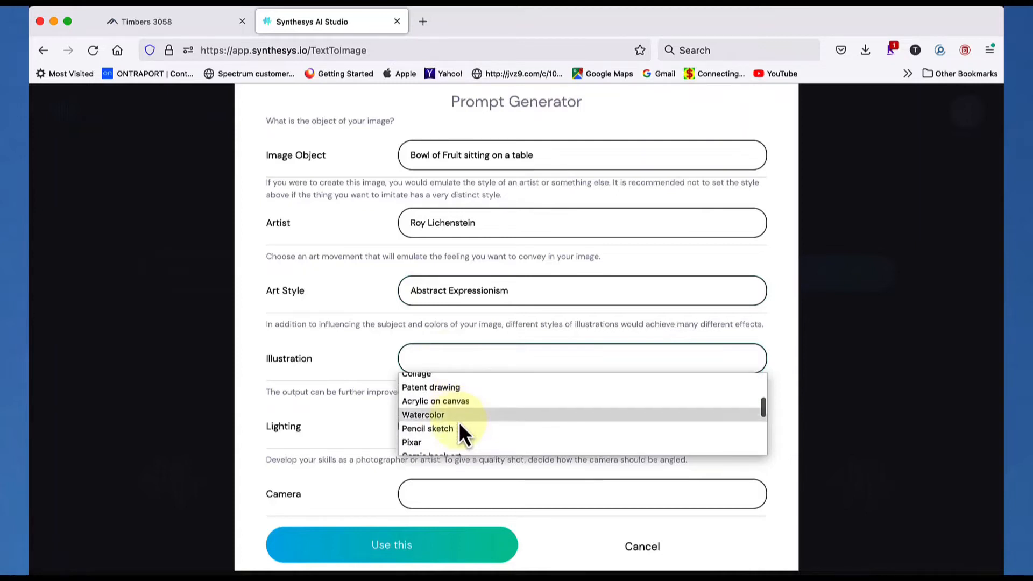
scroll(459, 422, "down", 3)
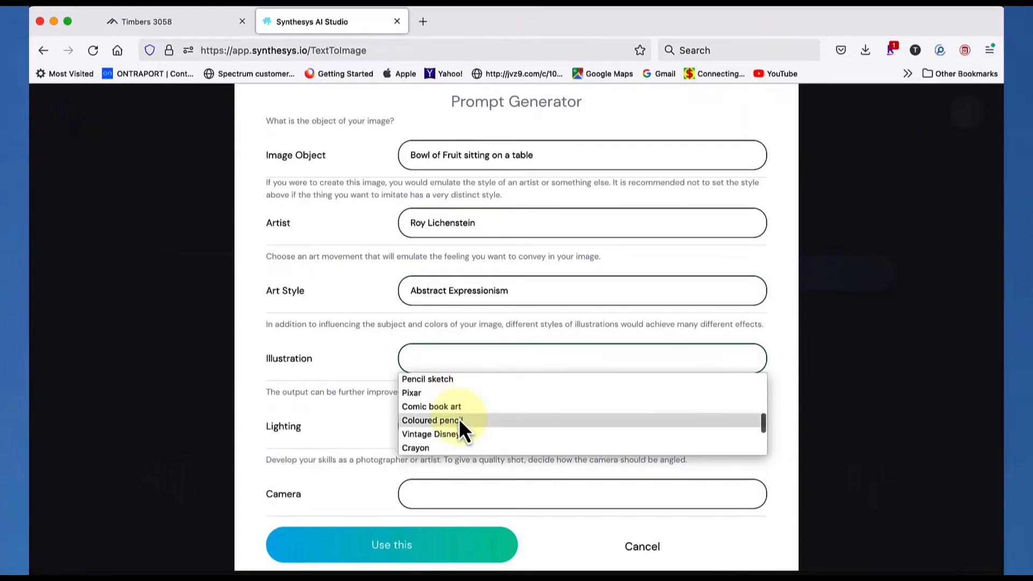
left_click(460, 408)
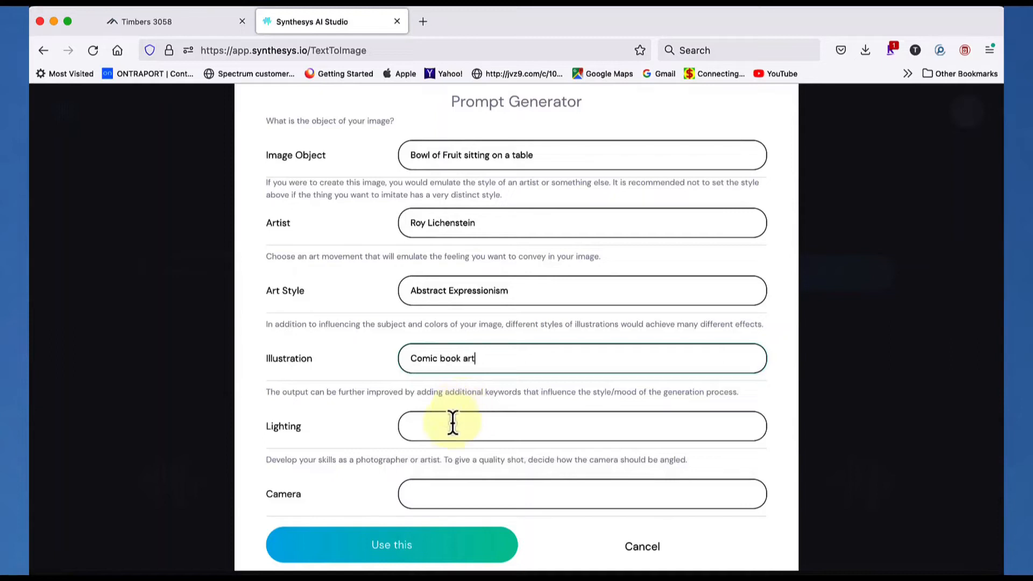
Set the lighting of the bowl of fruit prompt to Colorful
left_click(447, 428)
left_click(447, 429)
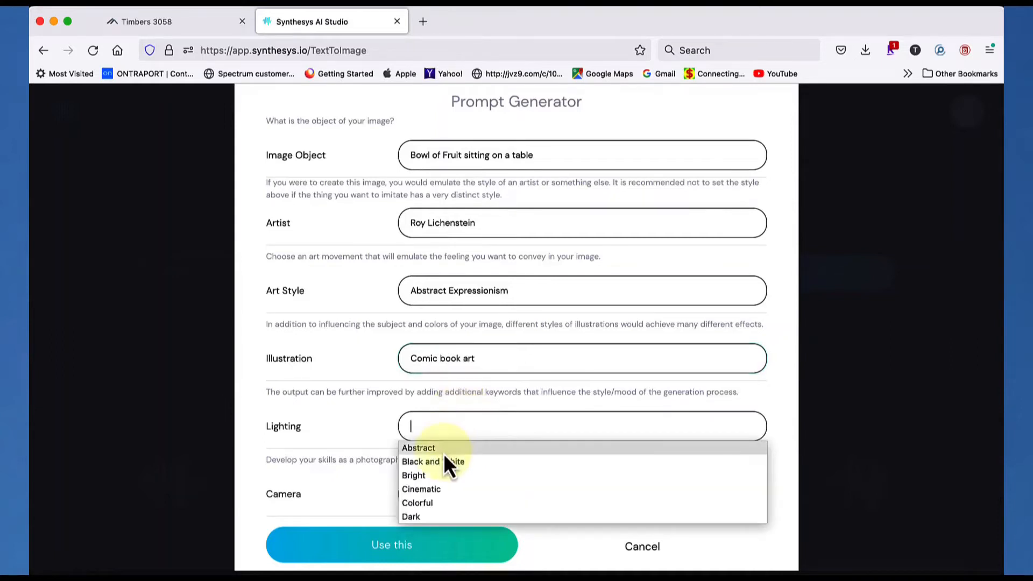
scroll(445, 454, "down", 1)
scroll(444, 456, "down", 2)
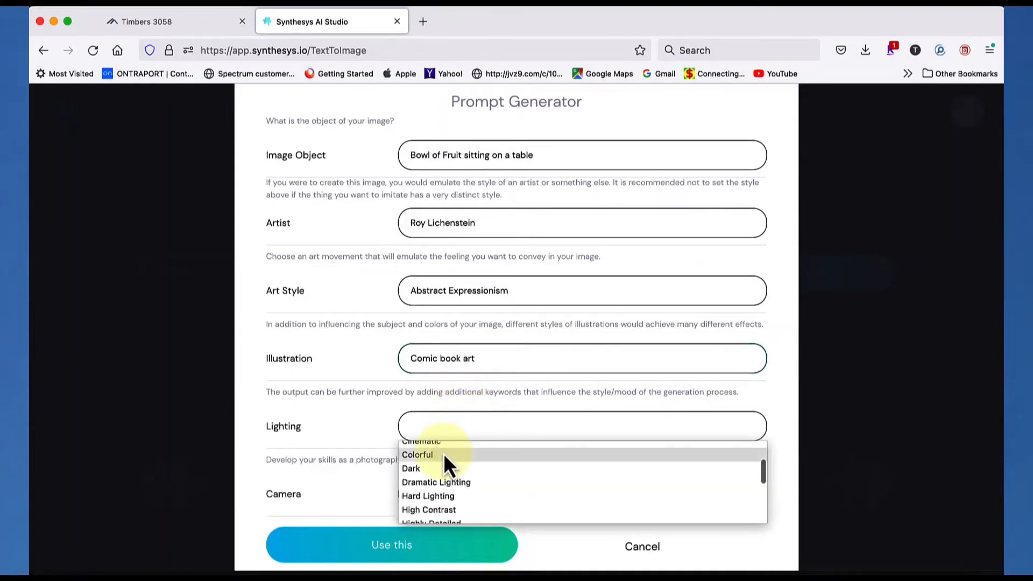
left_click(444, 453)
Set the camera of the bowl of fruit prompt to Low angle
scroll(443, 453, "down", 2)
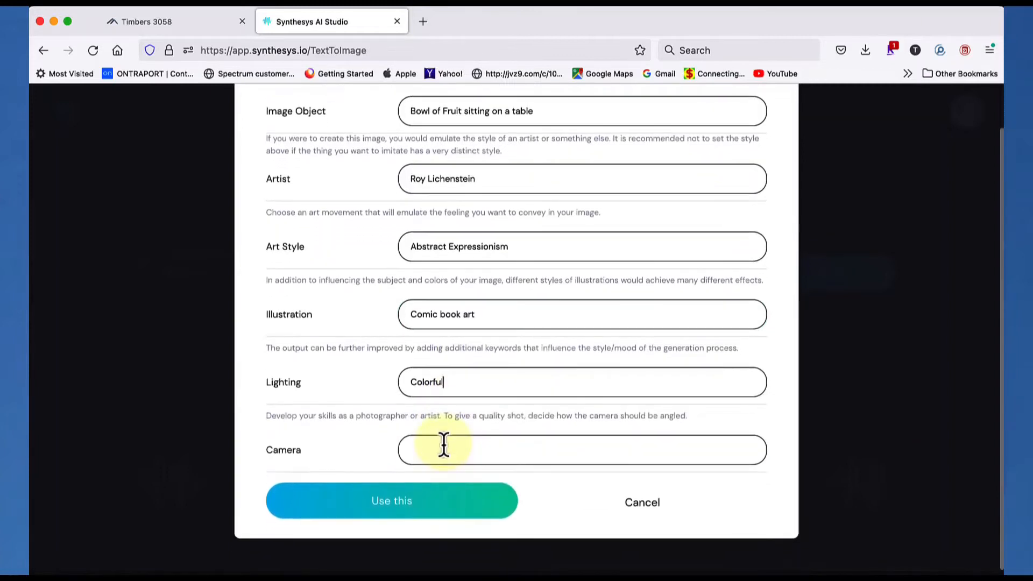
left_click(444, 451)
left_click(444, 451)
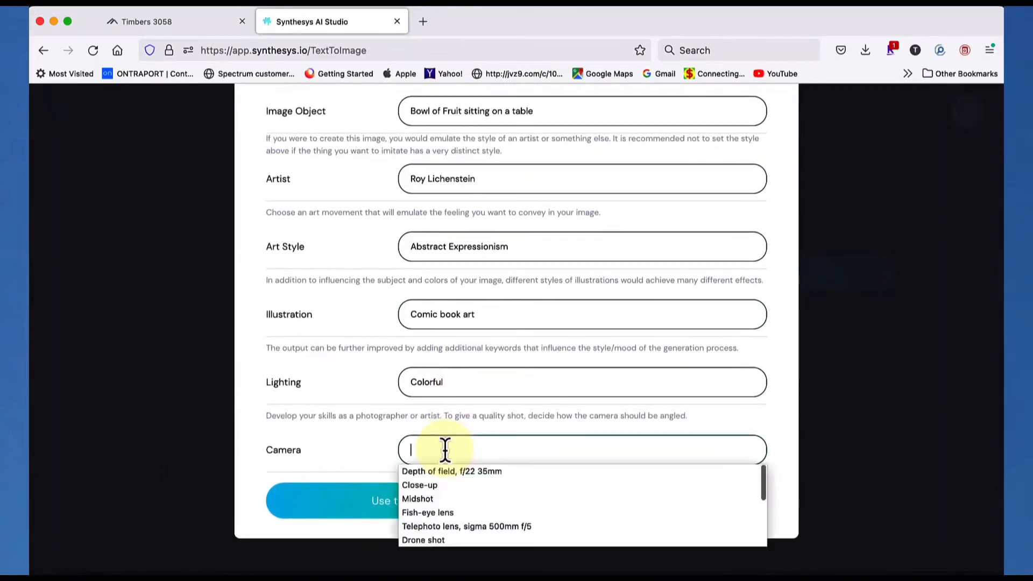
scroll(447, 499, "down", 3)
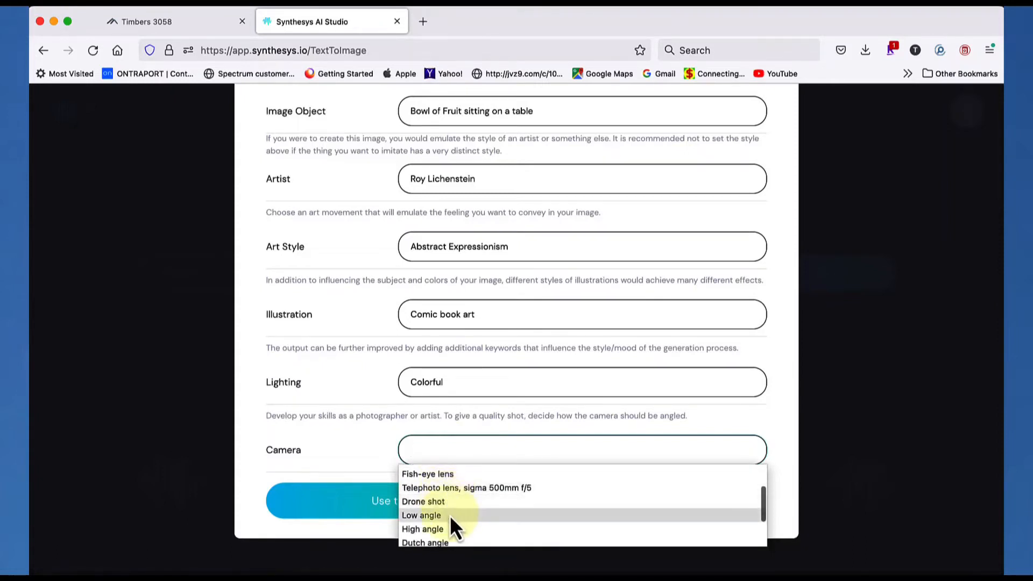
scroll(449, 525, "down", 2)
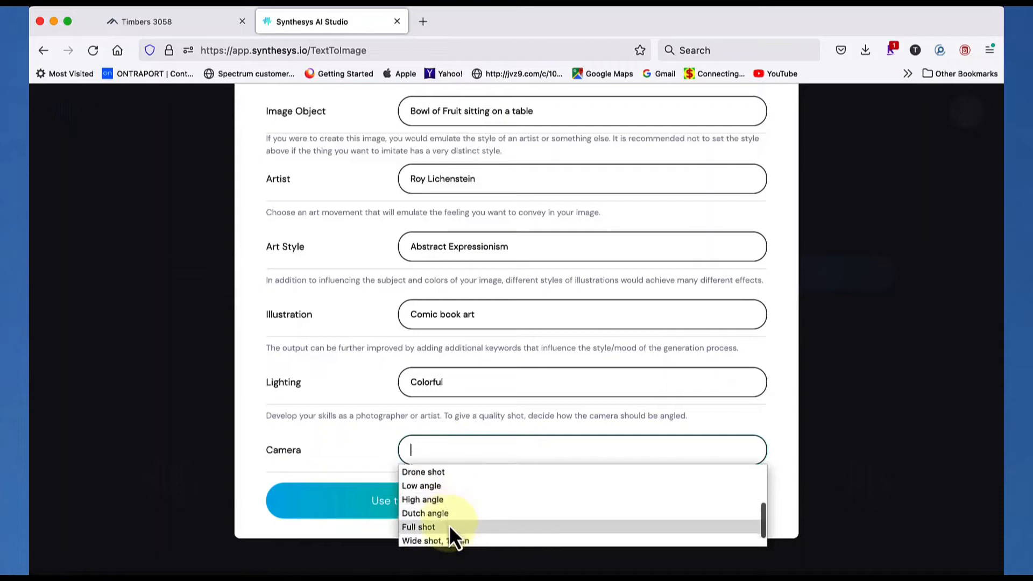
scroll(450, 525, "down", 1)
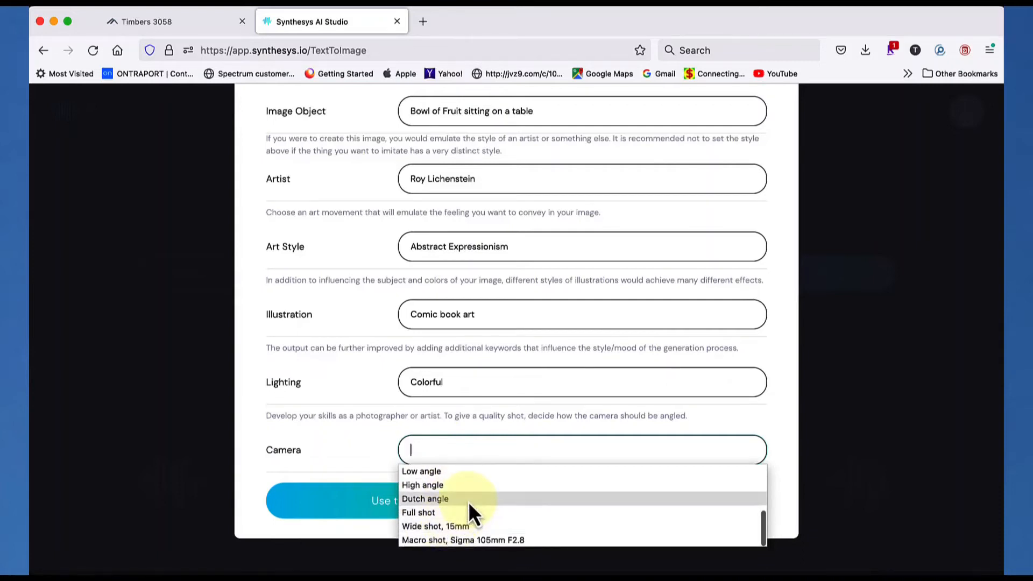
scroll(468, 501, "up", 3)
scroll(469, 502, "down", 2)
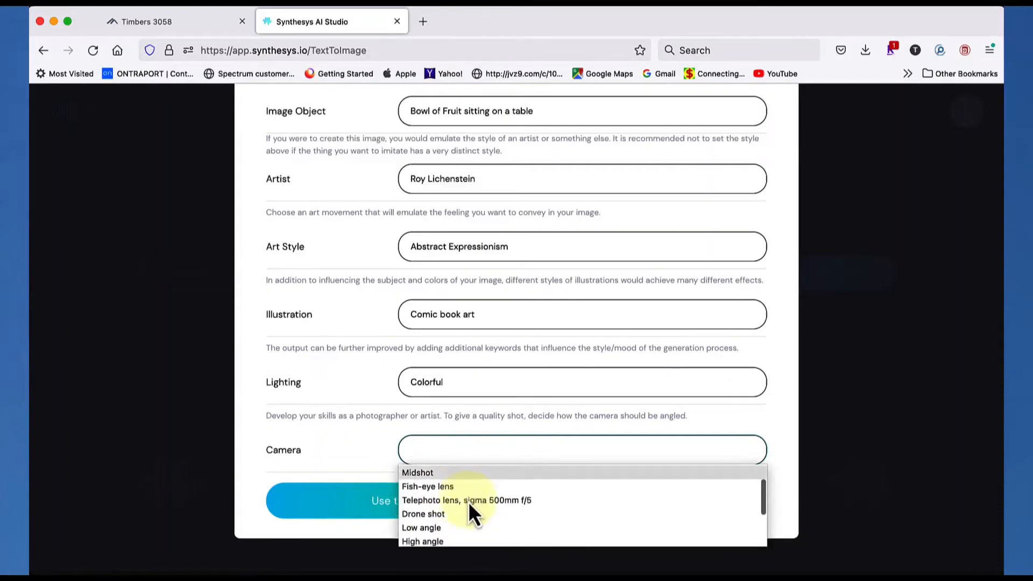
scroll(447, 508, "up", 2)
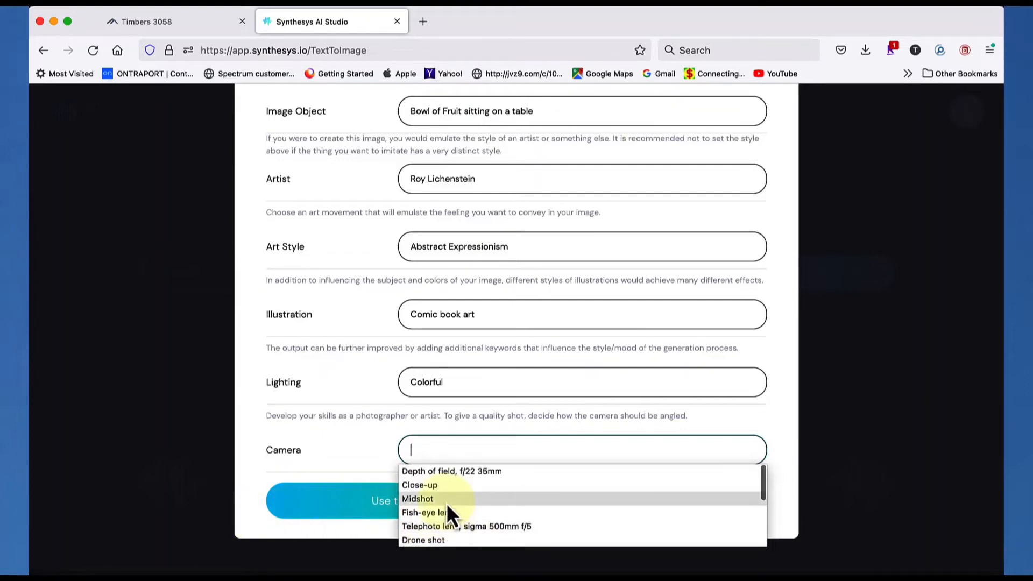
scroll(448, 509, "down", 3)
scroll(448, 509, "down", 1)
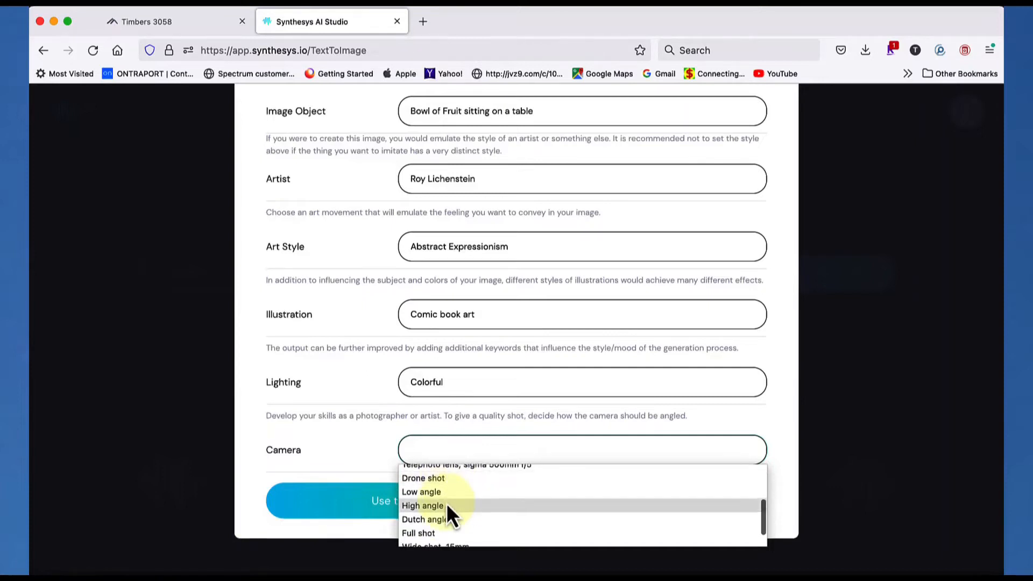
scroll(447, 505, "up", 1)
left_click(448, 502)
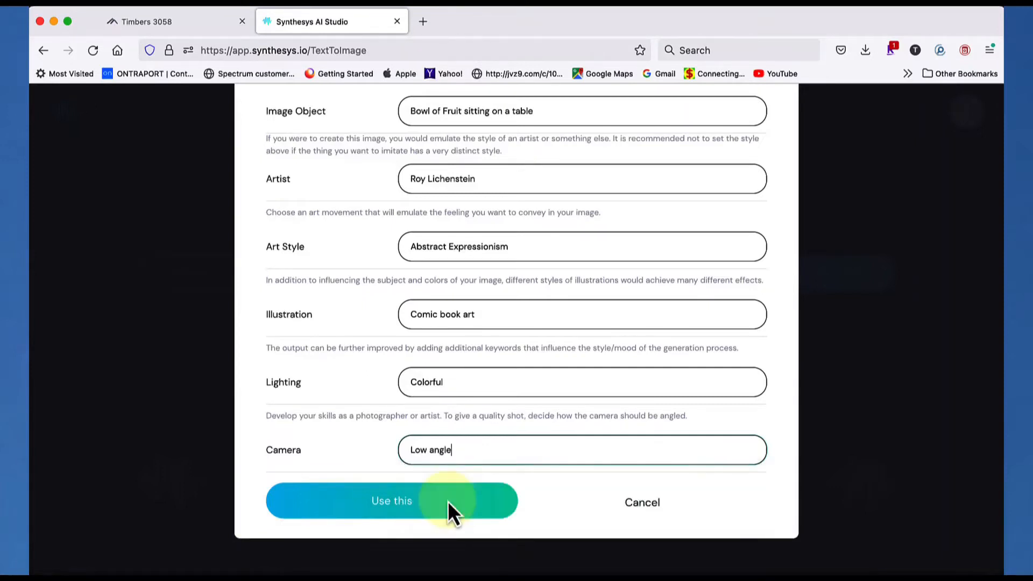
Use the generated bowl of fruit prompt as the image description and visualize it
left_click(387, 506)
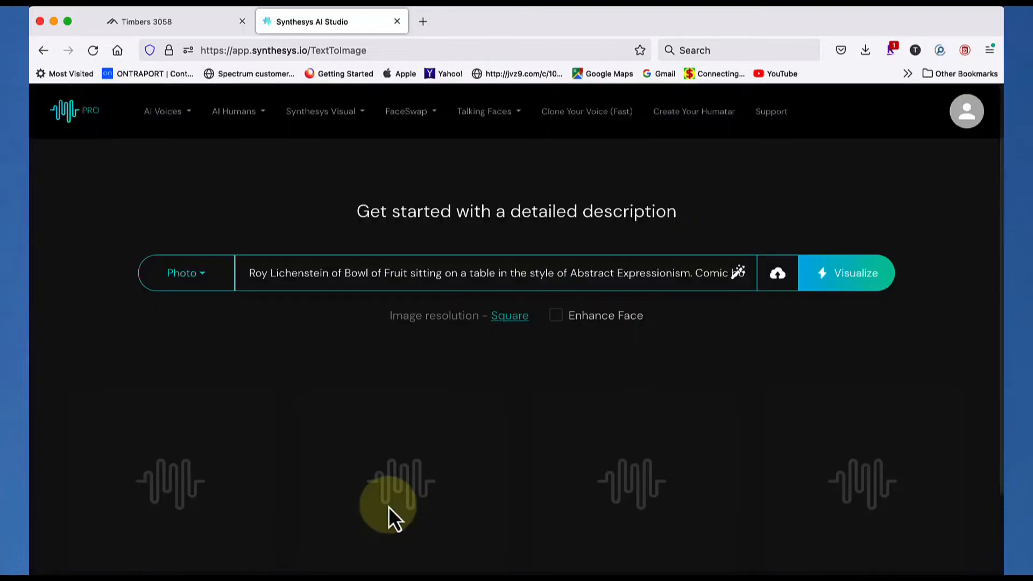
left_click(845, 278)
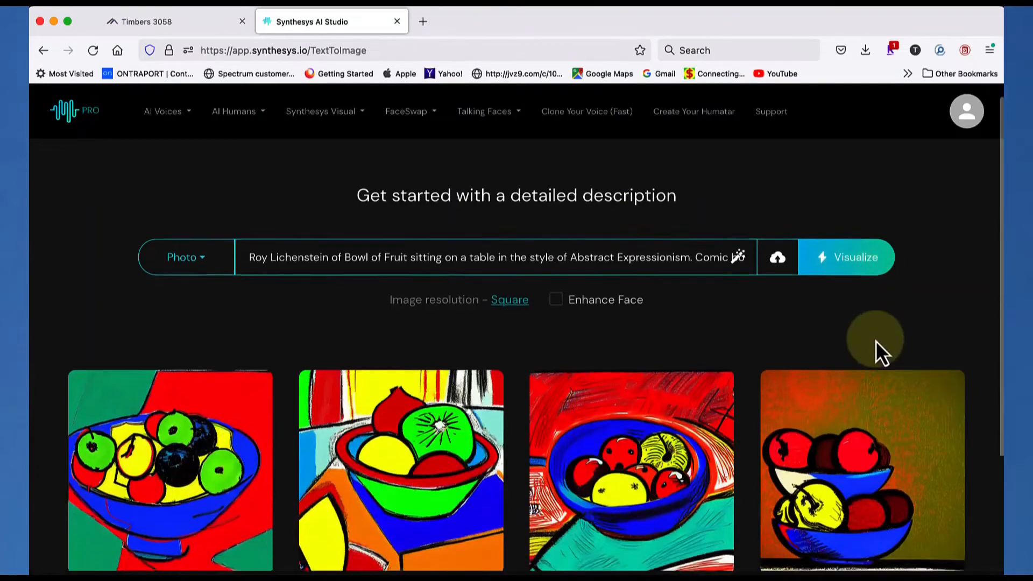
scroll(876, 345, "down", 2)
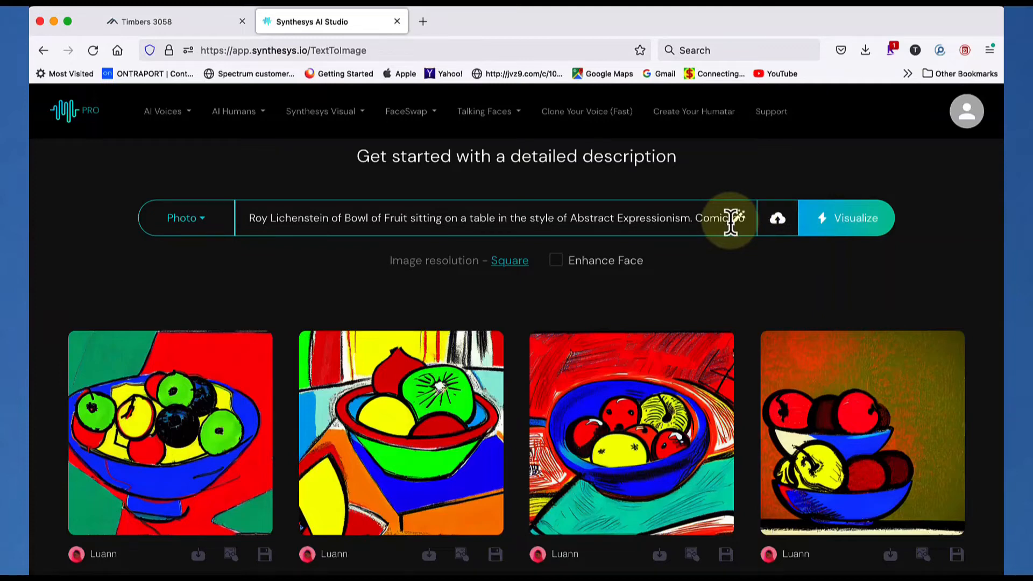
View the first bowl of fruit image enlarged, then examine the prompt and the options offered for the results
left_click(217, 390)
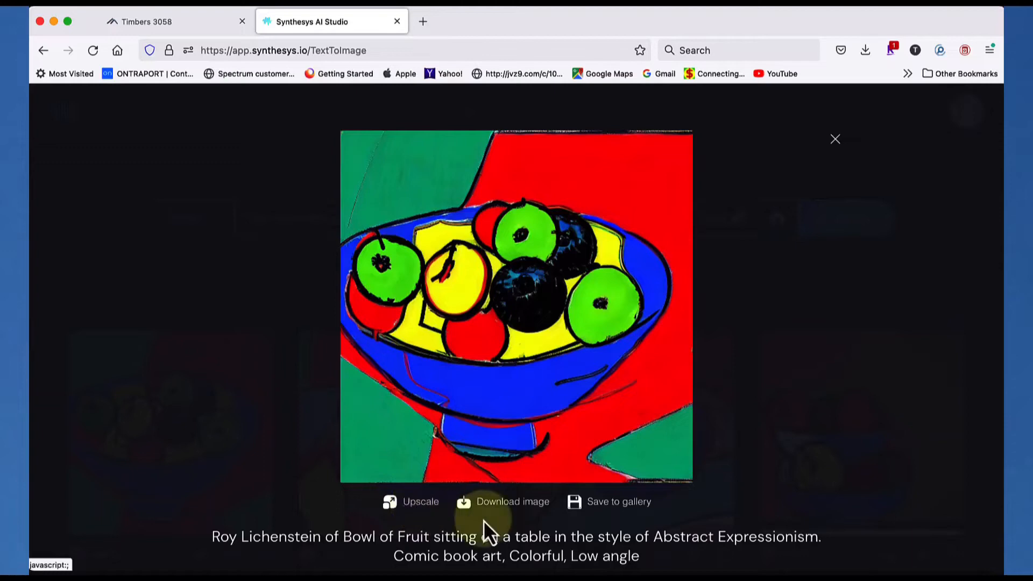
left_click(756, 453)
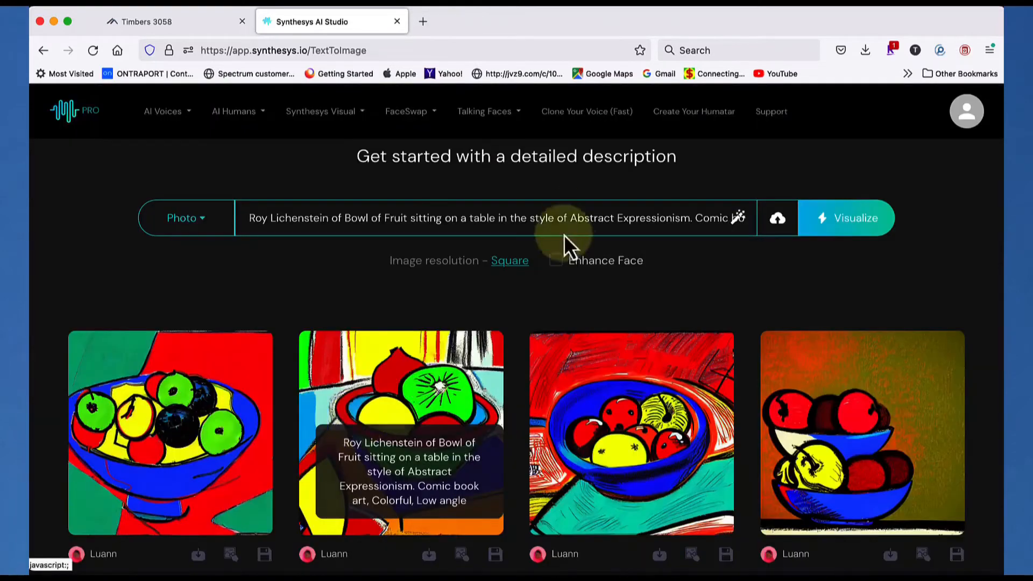
scroll(546, 269, "down", 3)
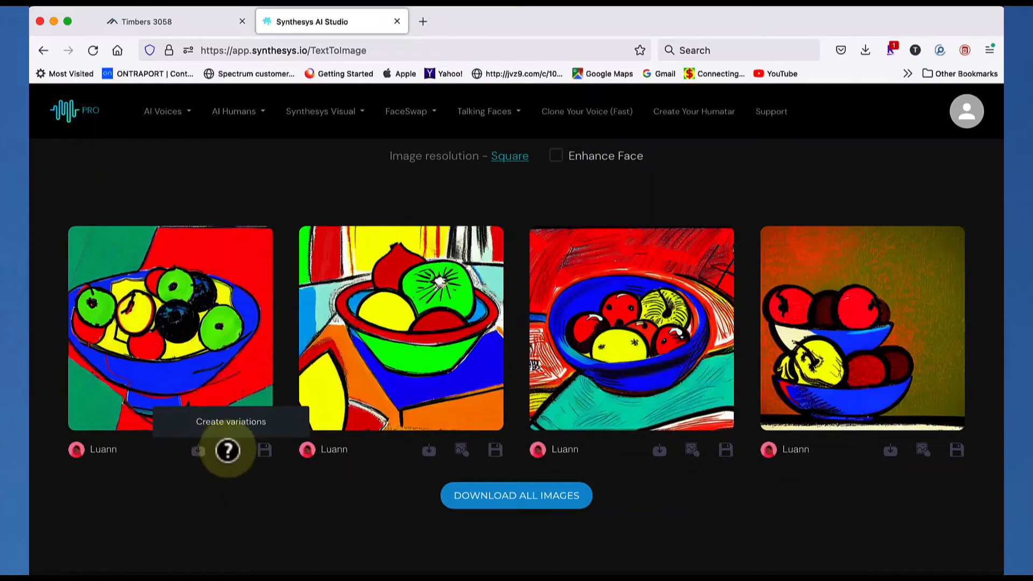
scroll(248, 460, "up", 3)
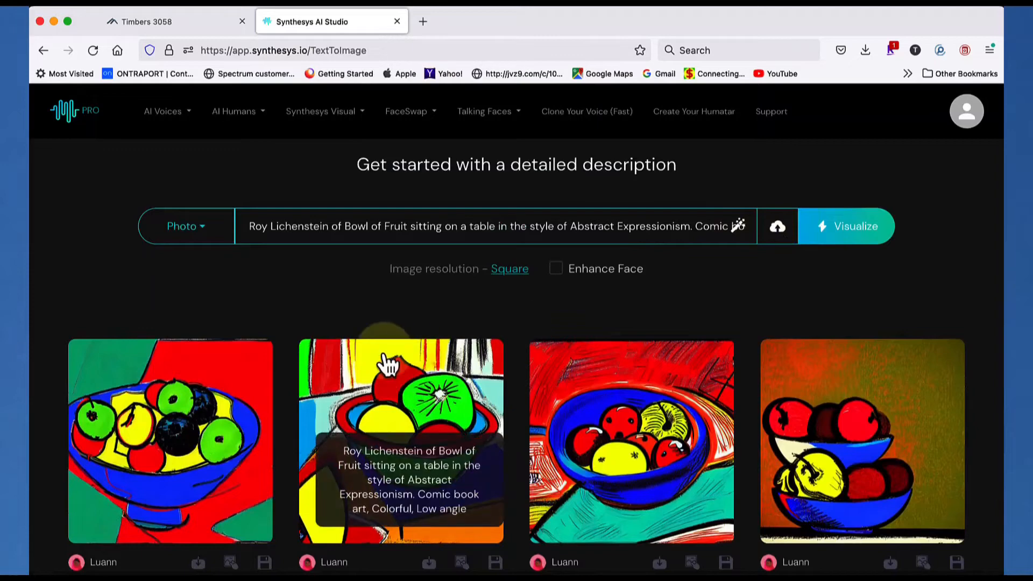
scroll(383, 364, "down", 3)
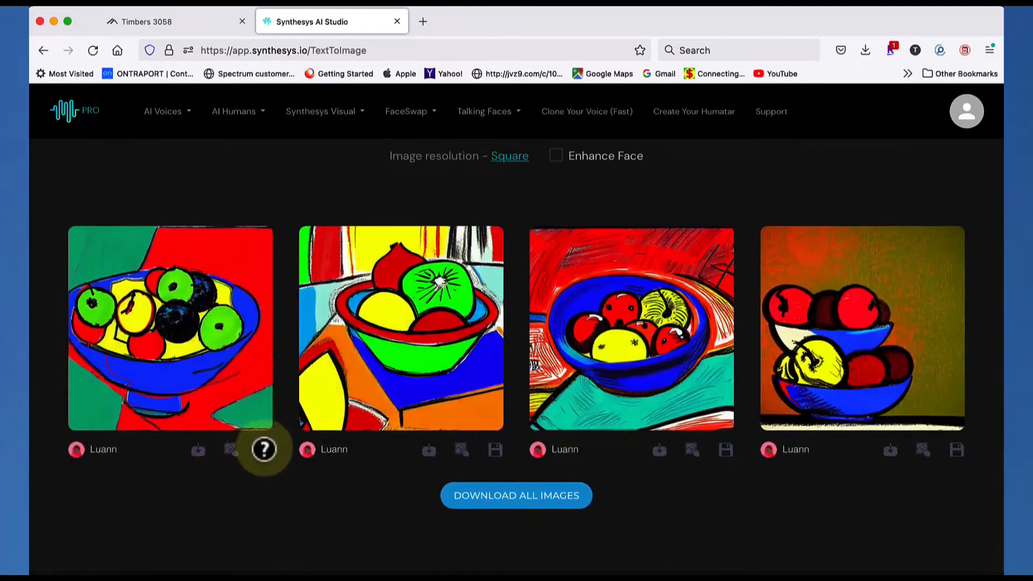
Save the first bowl of fruit image to the gallery and open the Synthesys Visual gallery
left_click(264, 450)
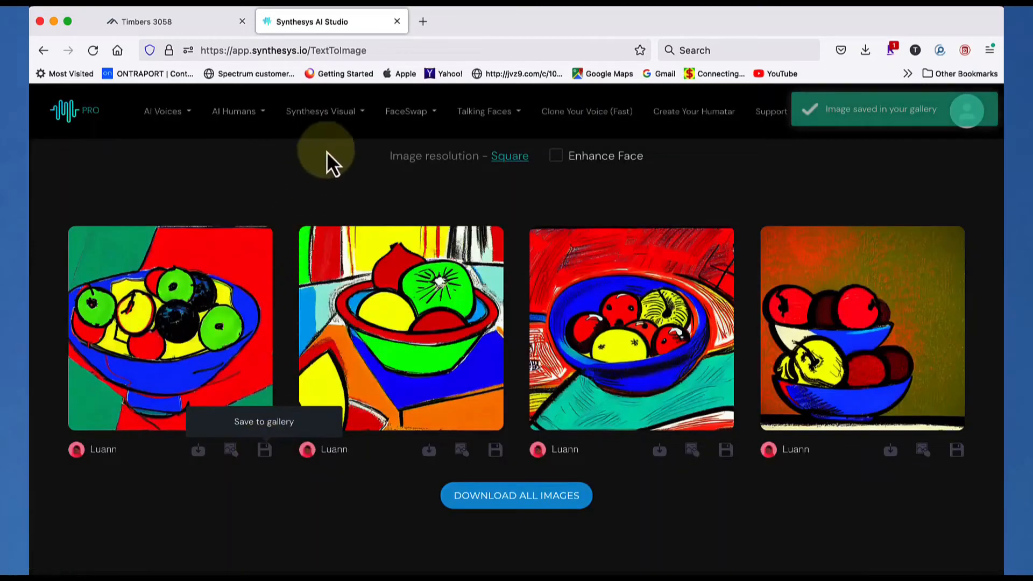
left_click(322, 117)
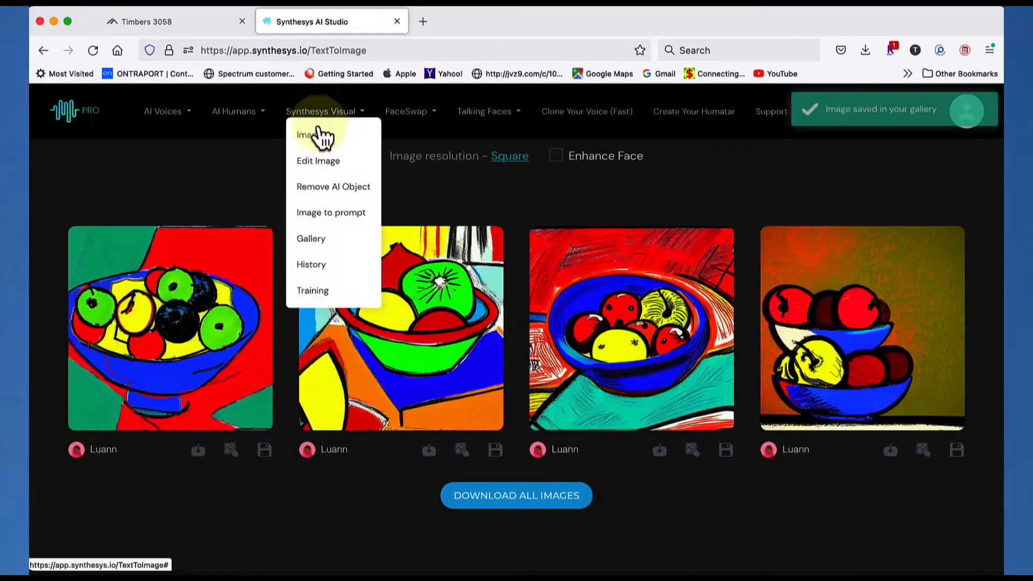
left_click(323, 240)
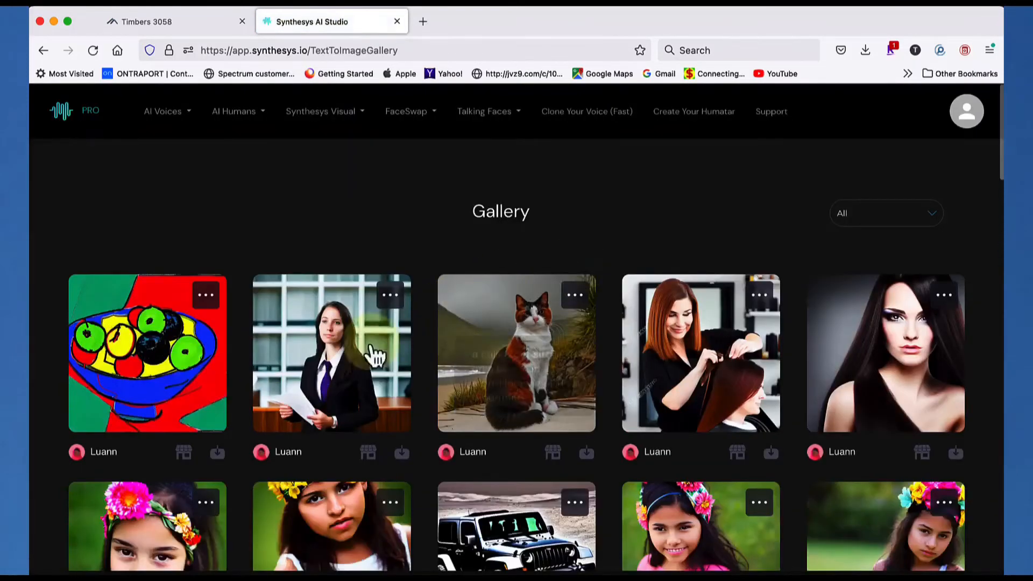
Open the "a lawyer in a courtroom" image from the gallery for a background change
mouse_move(257, 357)
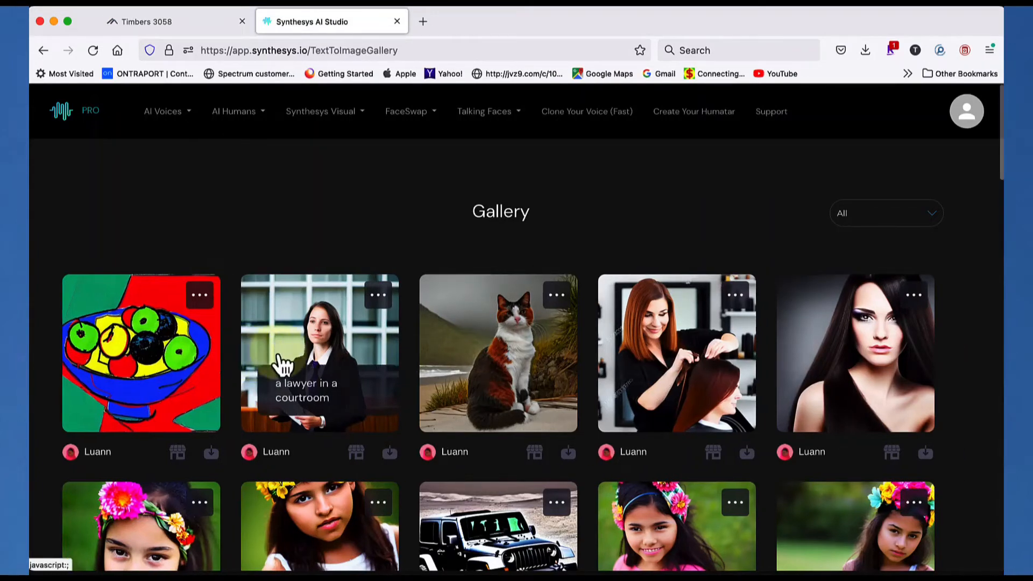
left_click(322, 337)
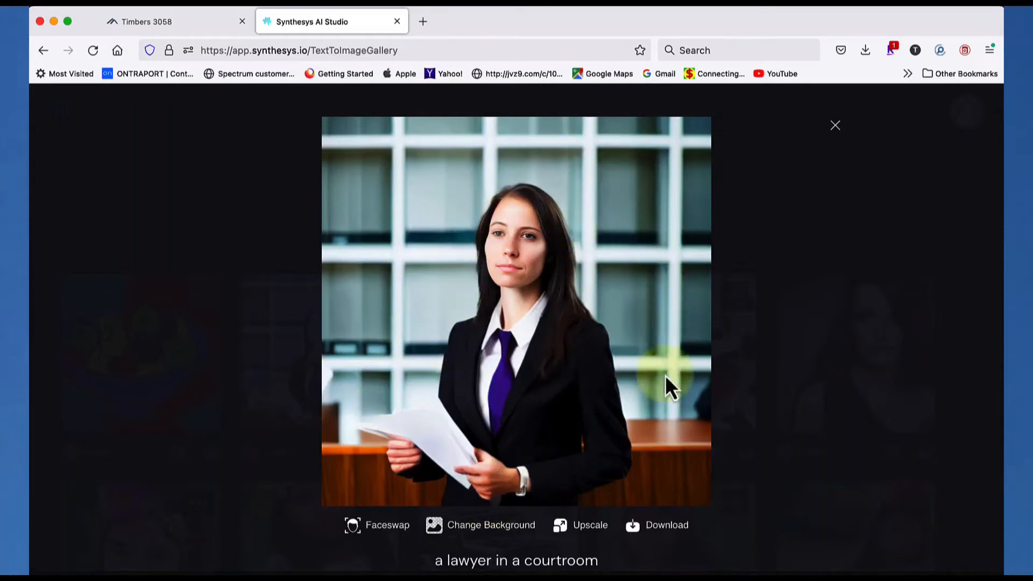
left_click(511, 534)
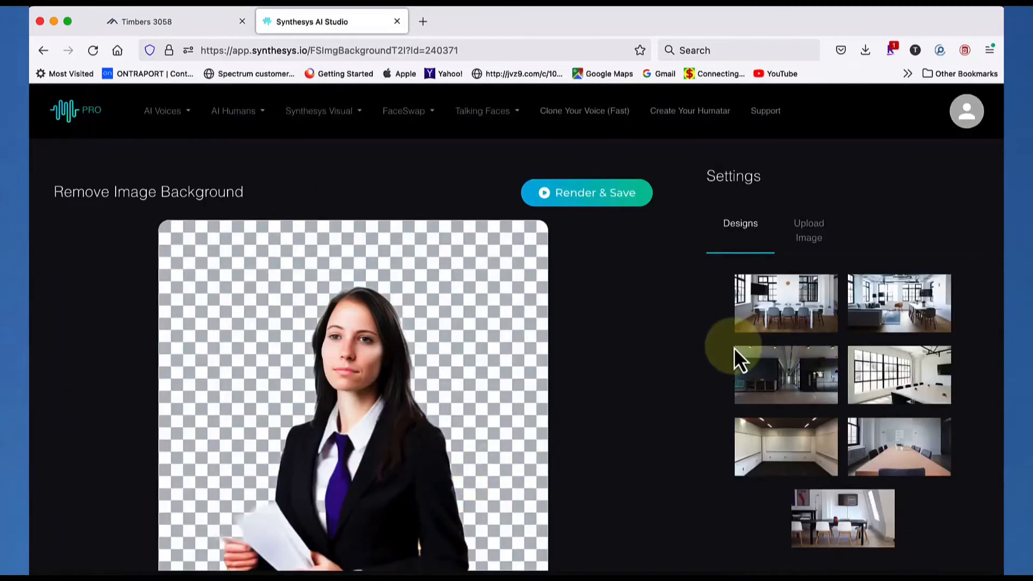
Apply the first office design, with the white table and grey chairs, as the lawyer's background
scroll(801, 315, "down", 2)
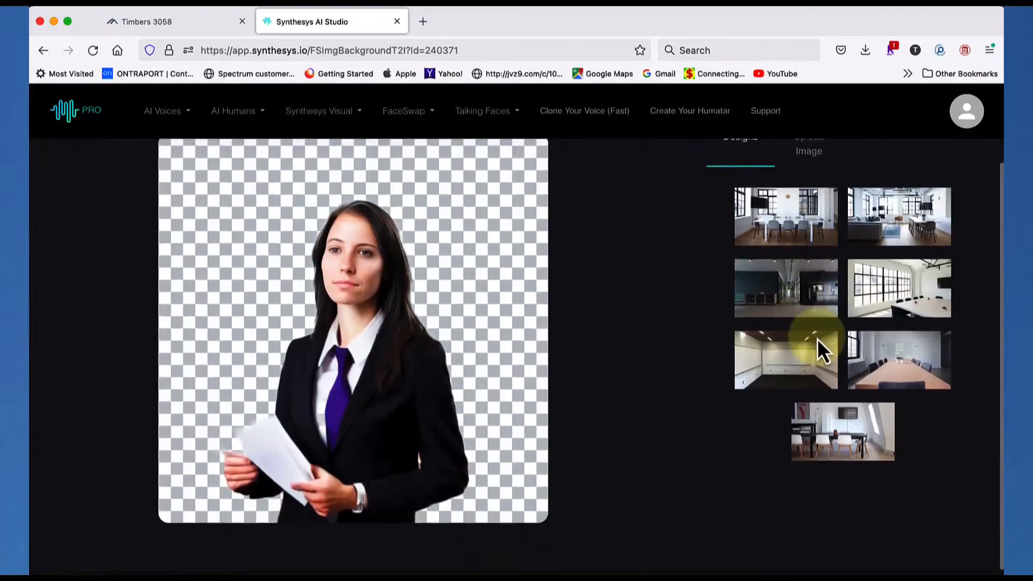
scroll(818, 341, "up", 2)
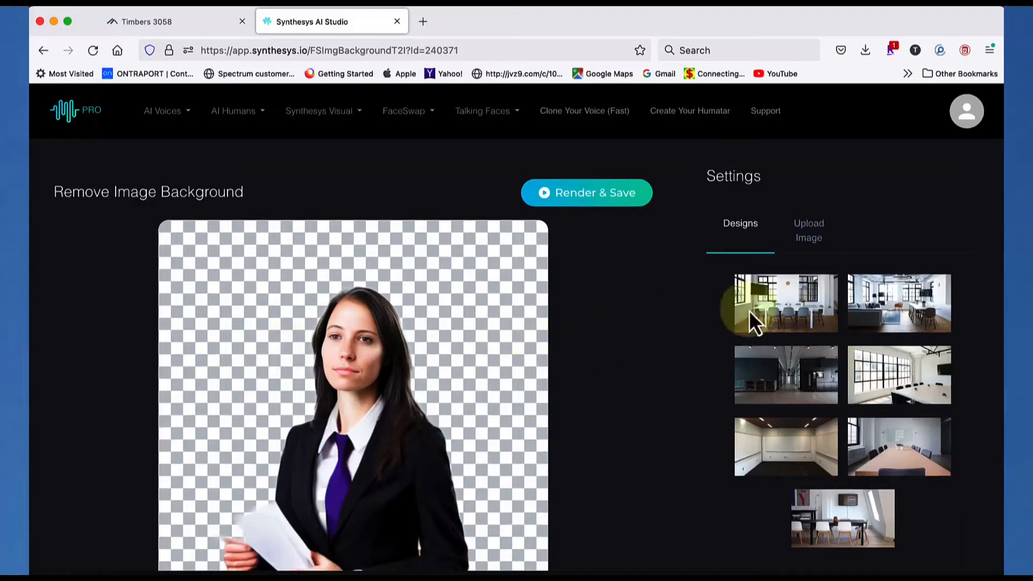
left_click(805, 305)
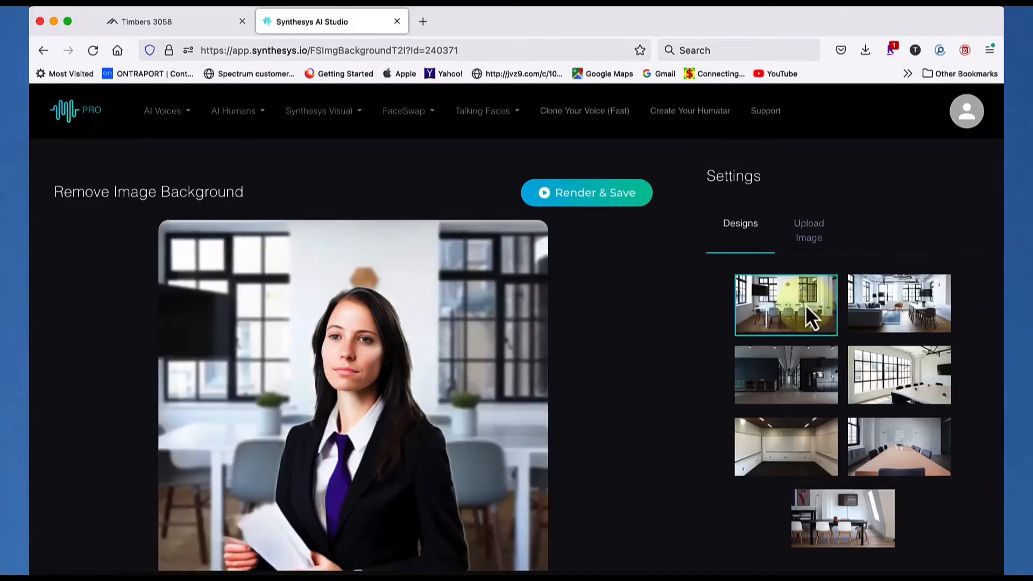
Replace the lawyer's background with the uploaded bright blue image that has a dark text panel
scroll(782, 324, "down", 3)
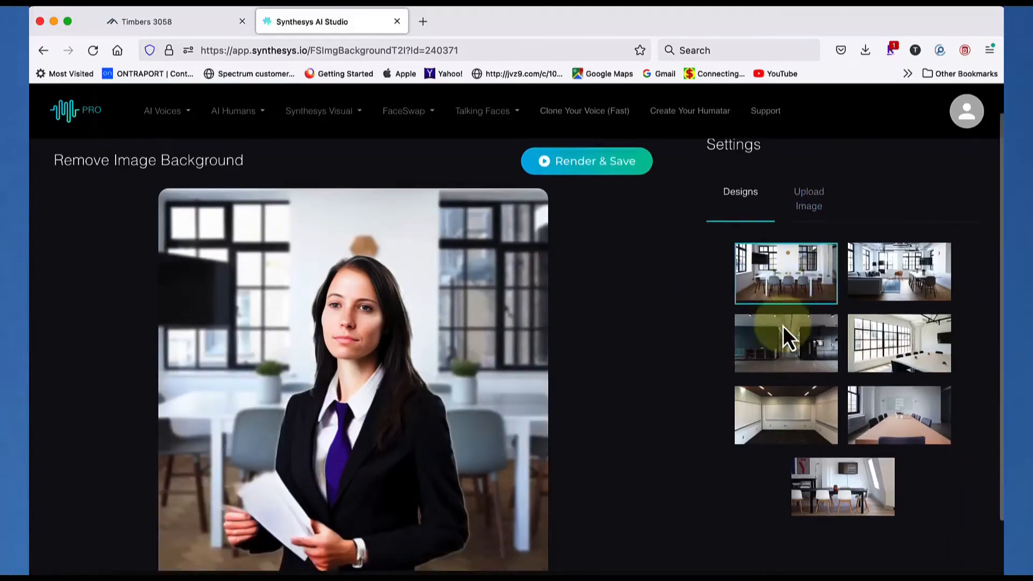
scroll(782, 325, "up", 3)
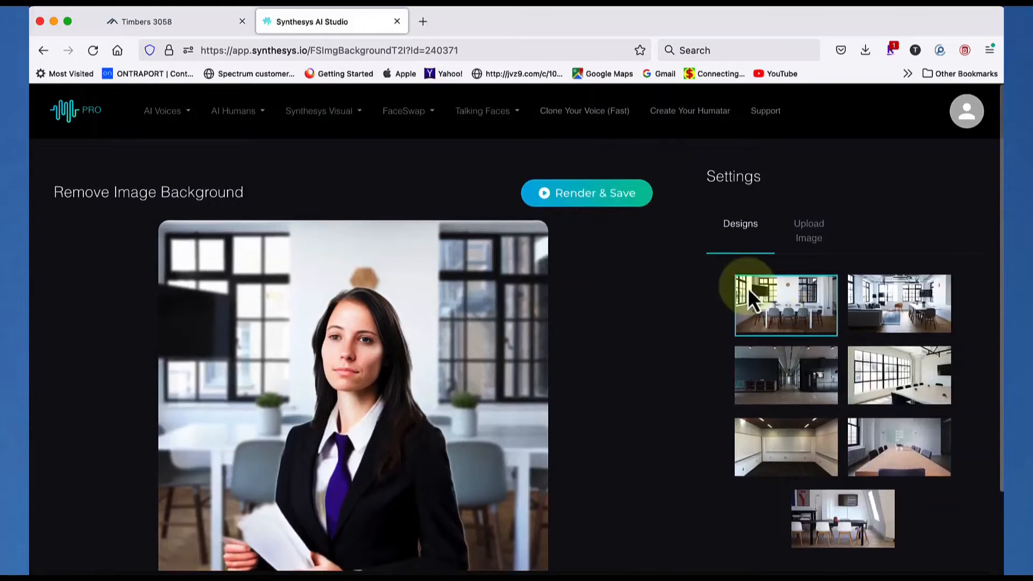
left_click(815, 245)
scroll(833, 299, "down", 1)
scroll(832, 298, "down", 3)
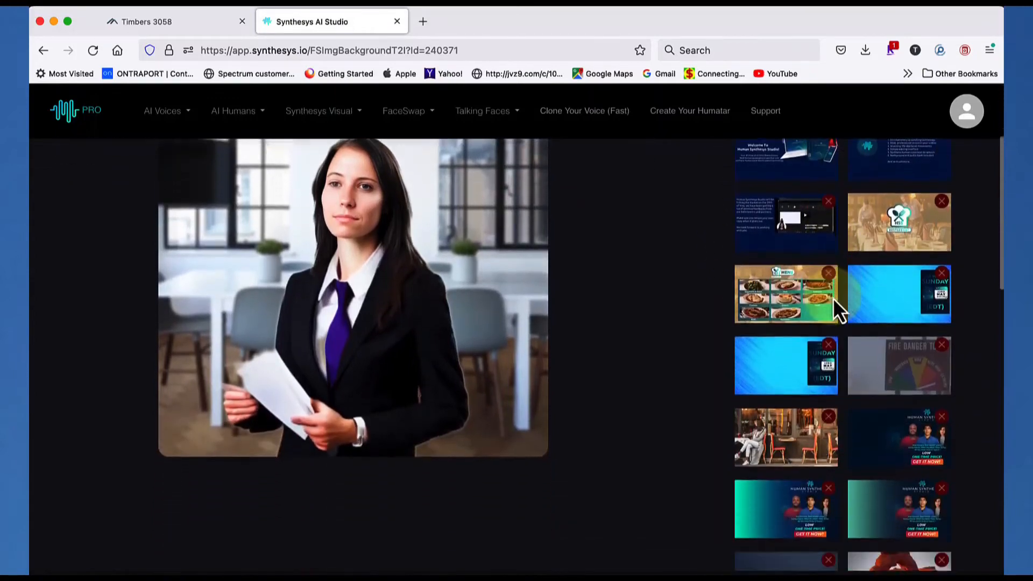
left_click(783, 366)
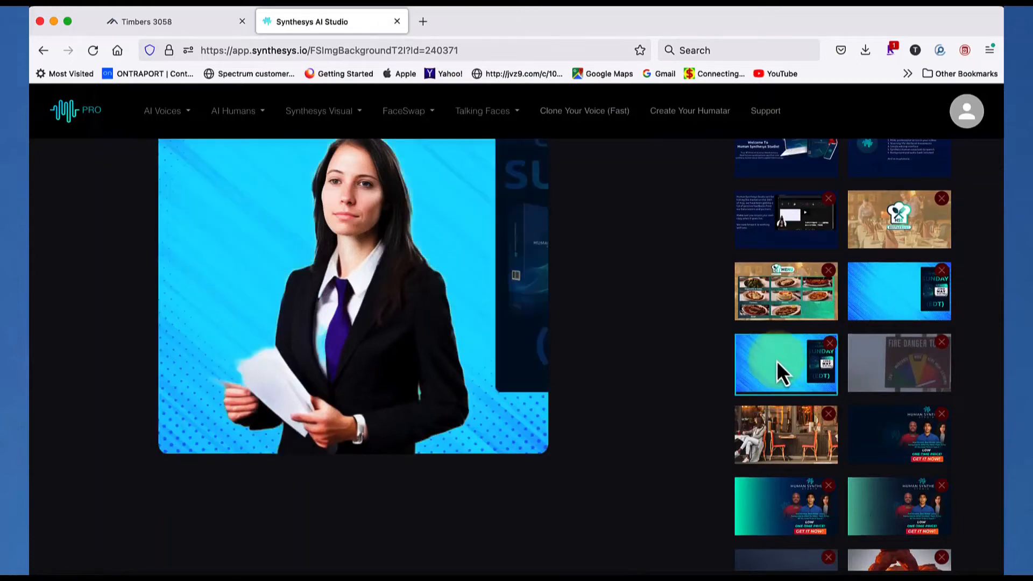
Set the lawyer's background to the dark office design with the ceiling spotlights, and render and save the image
scroll(776, 360, "up", 3)
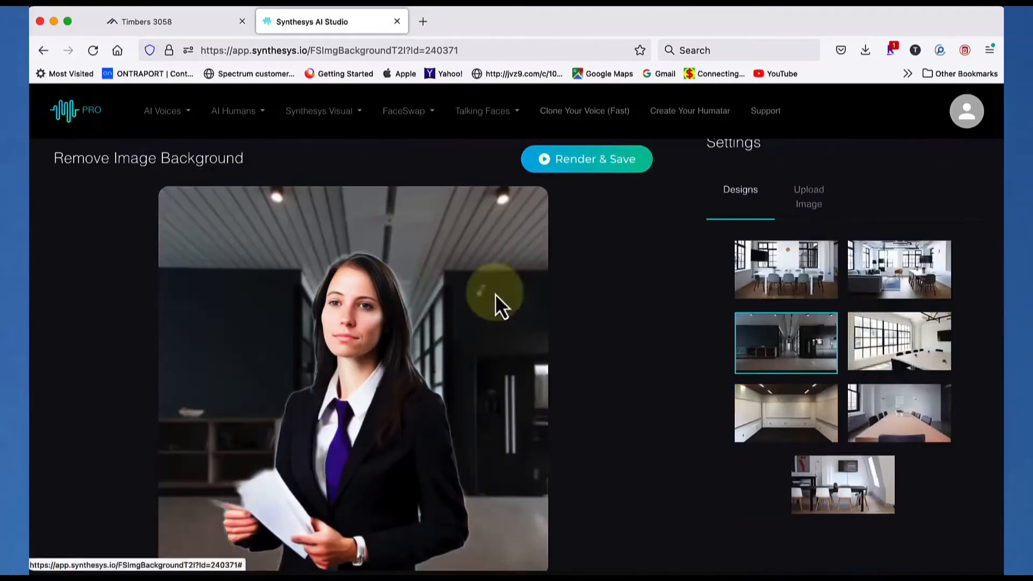
scroll(592, 321, "down", 2)
scroll(580, 269, "down", 1)
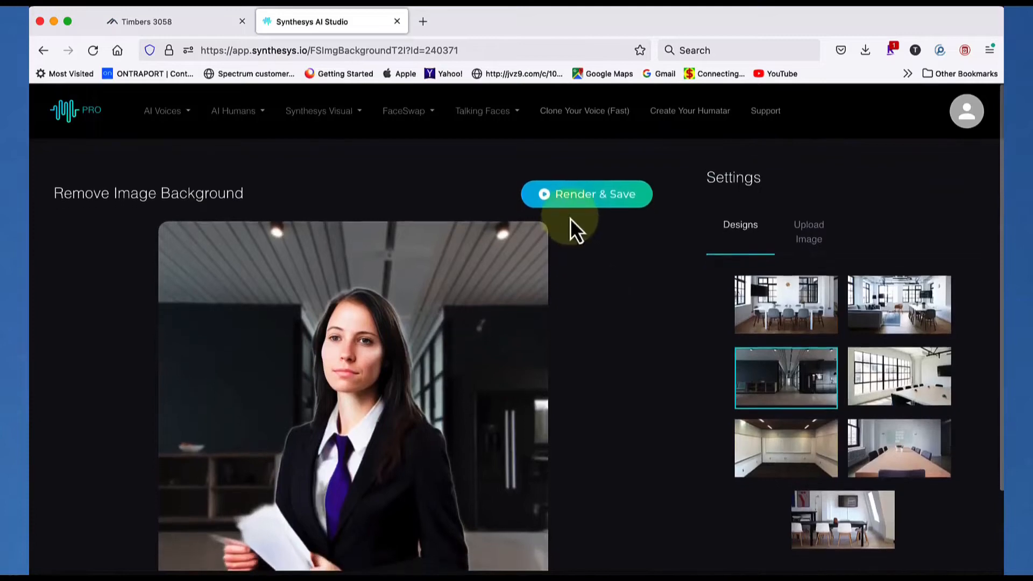
left_click(582, 199)
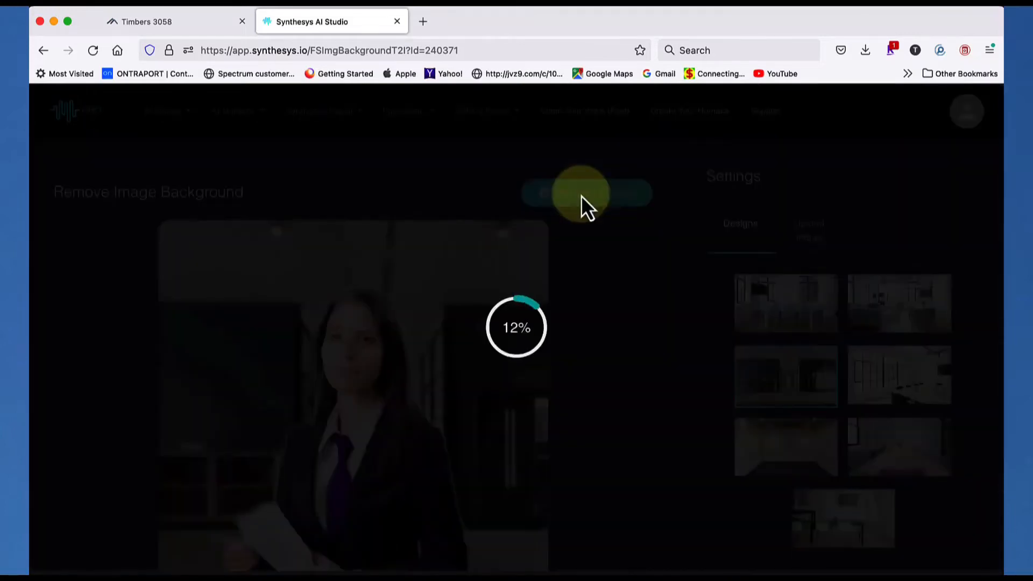
Return to the Synthesys Visual gallery from the rendered result
left_click(321, 110)
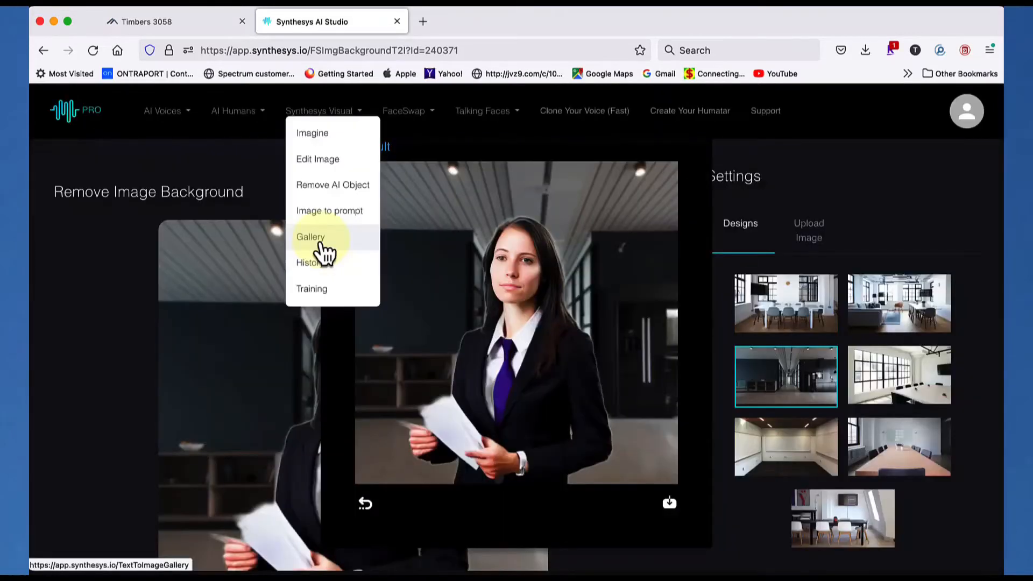
left_click(321, 242)
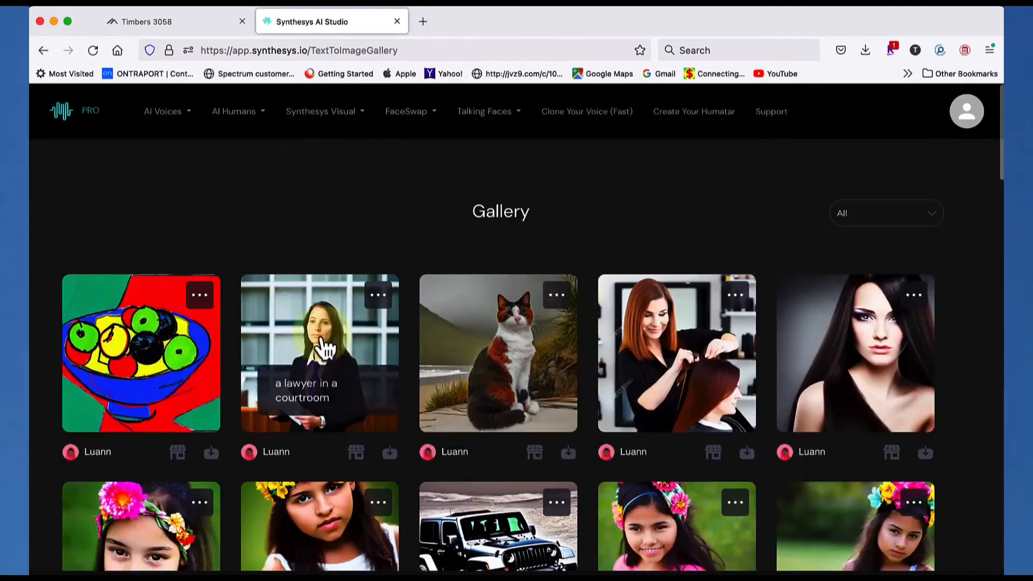
Open the gallery image of a lawyer in a courtroom in Faceswap
left_click(321, 339)
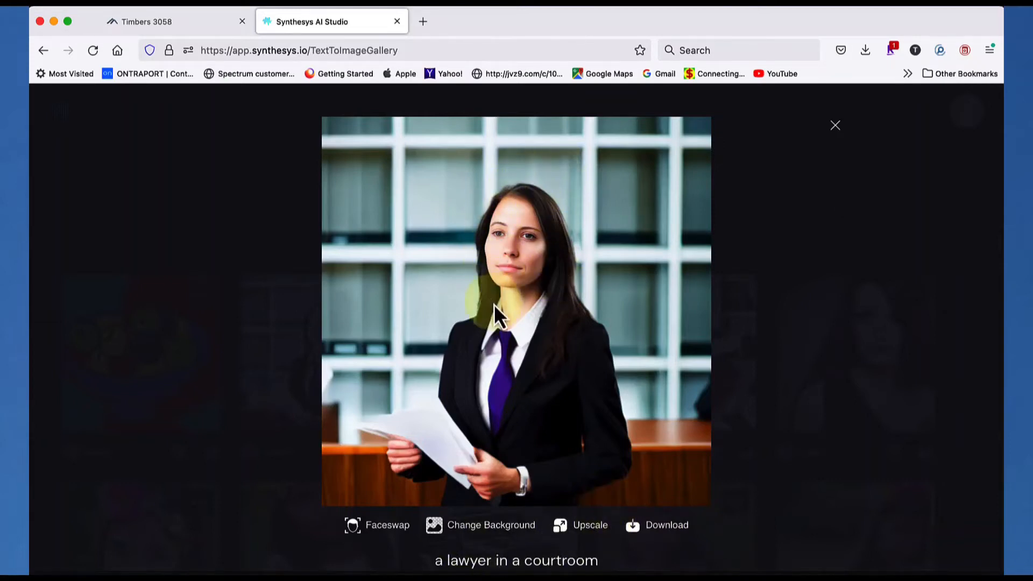
left_click(387, 525)
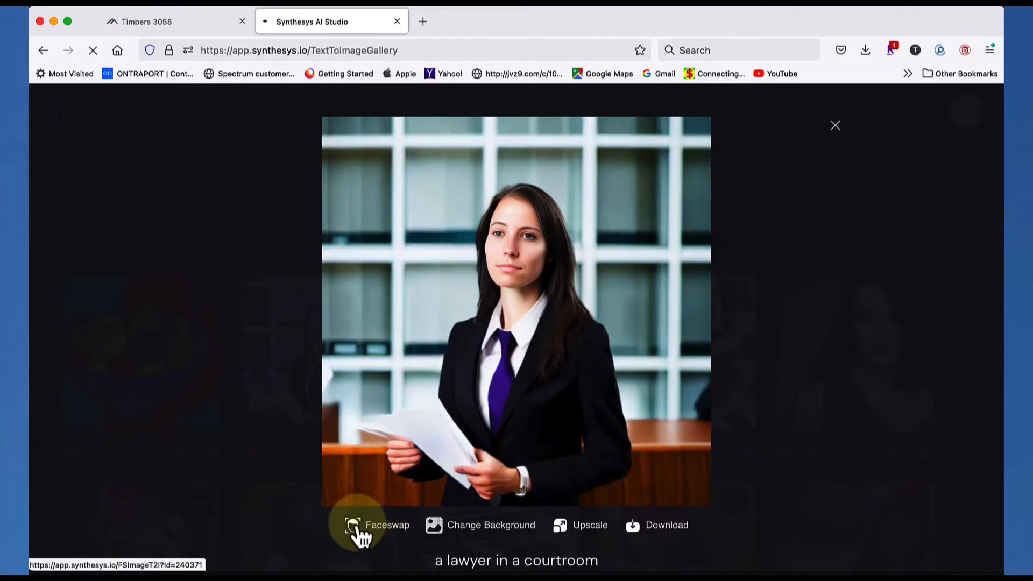
left_click(386, 527)
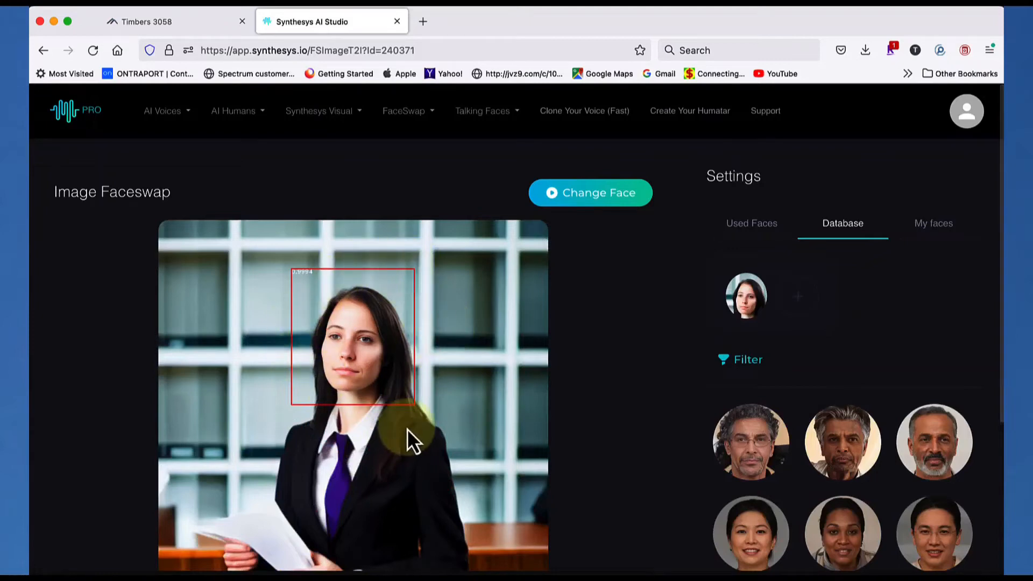
Browse the faces in the Database collection and switch to the Used Faces collection
left_click(934, 425)
scroll(935, 425, "down", 2)
scroll(932, 424, "down", 2)
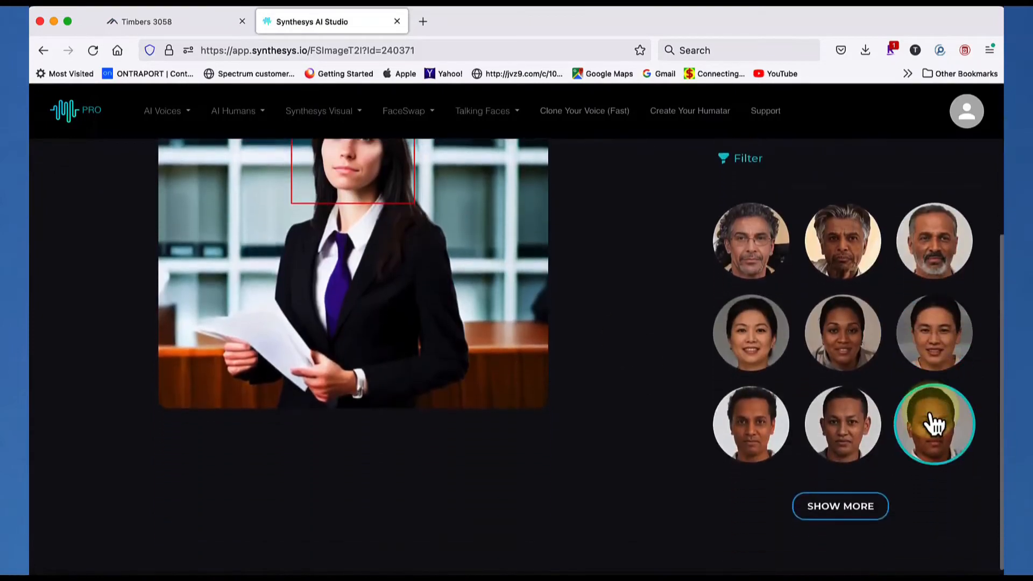
scroll(930, 421, "up", 4)
left_click(845, 225)
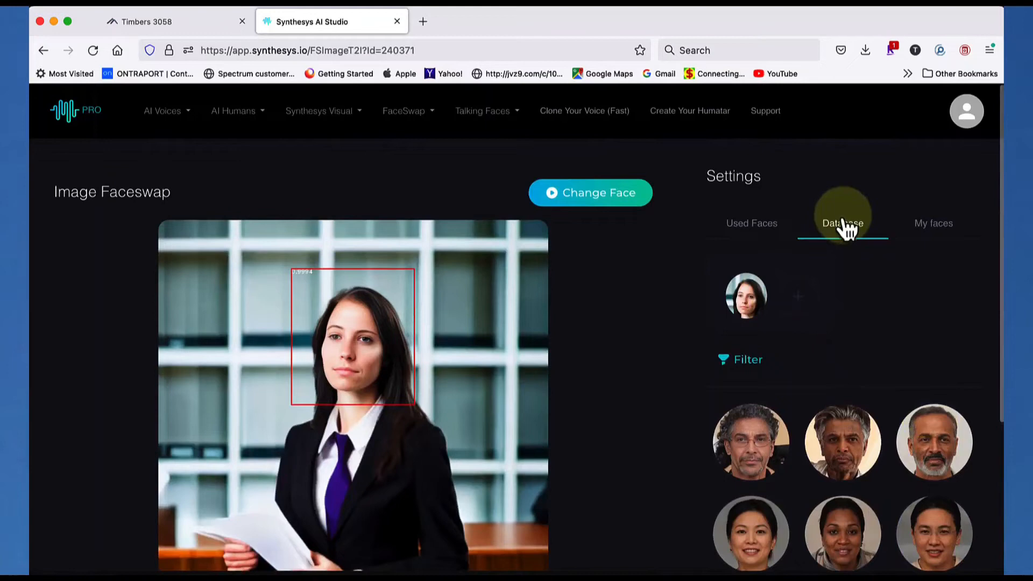
left_click(772, 233)
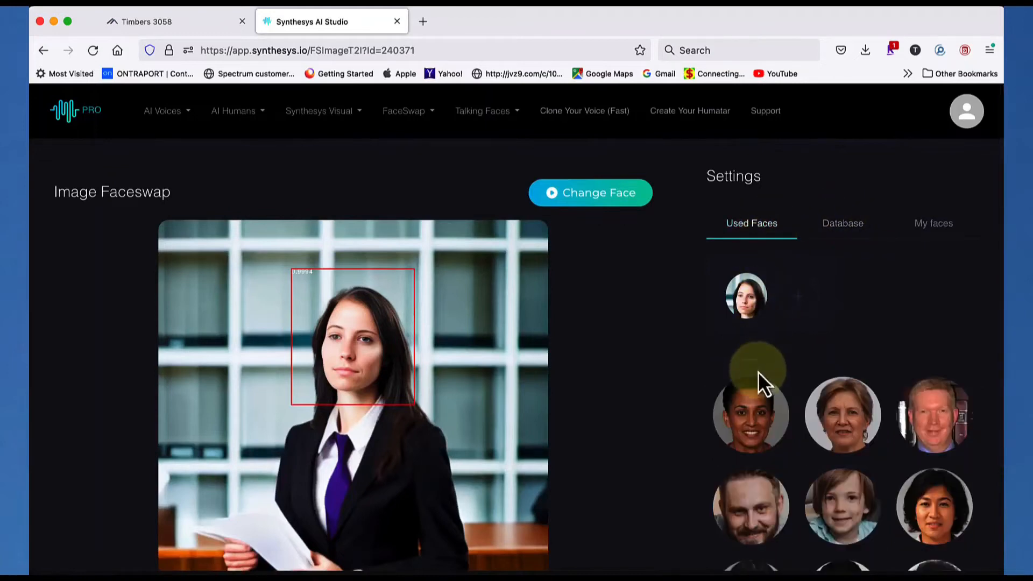
Assign the first used face, the smiling woman with short dark hair, to the lawyer and run the face change
left_click(753, 417)
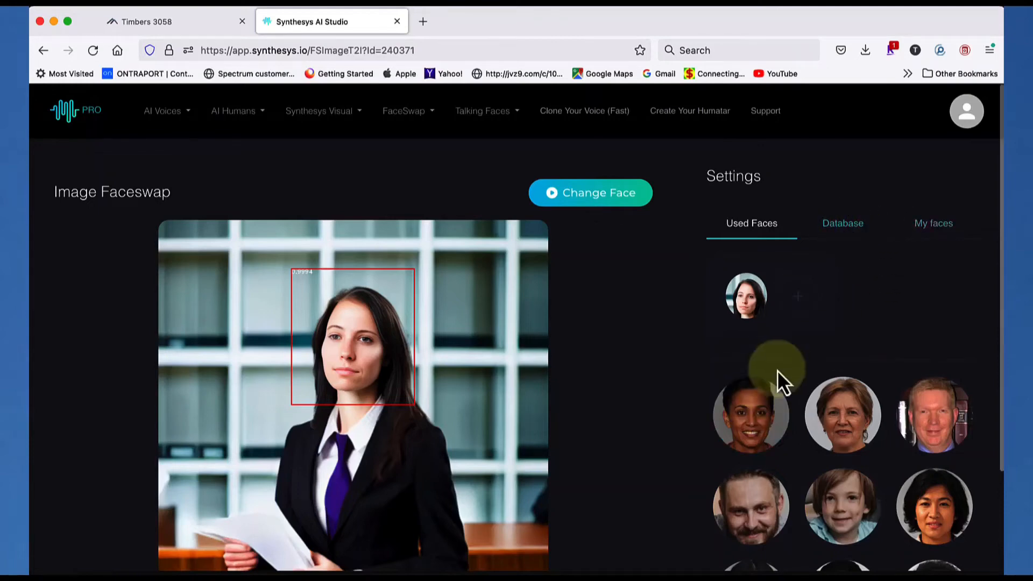
scroll(763, 415, "down", 2)
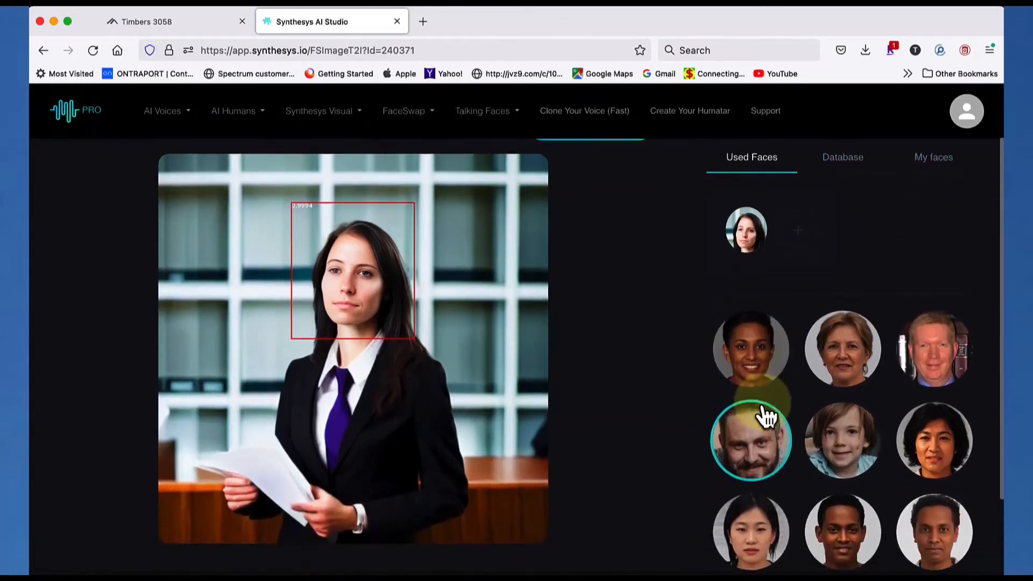
scroll(766, 416, "down", 2)
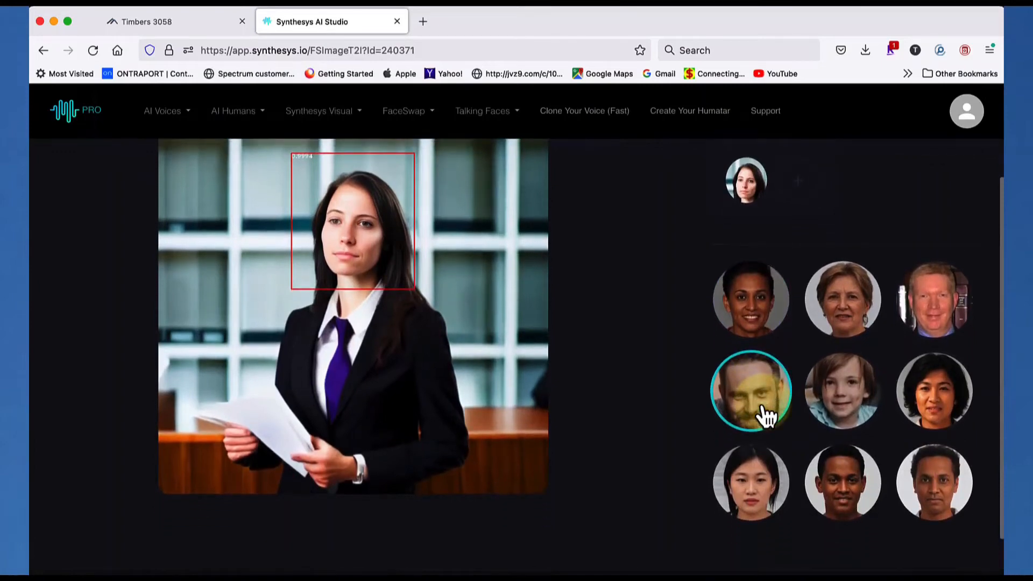
left_click(751, 321)
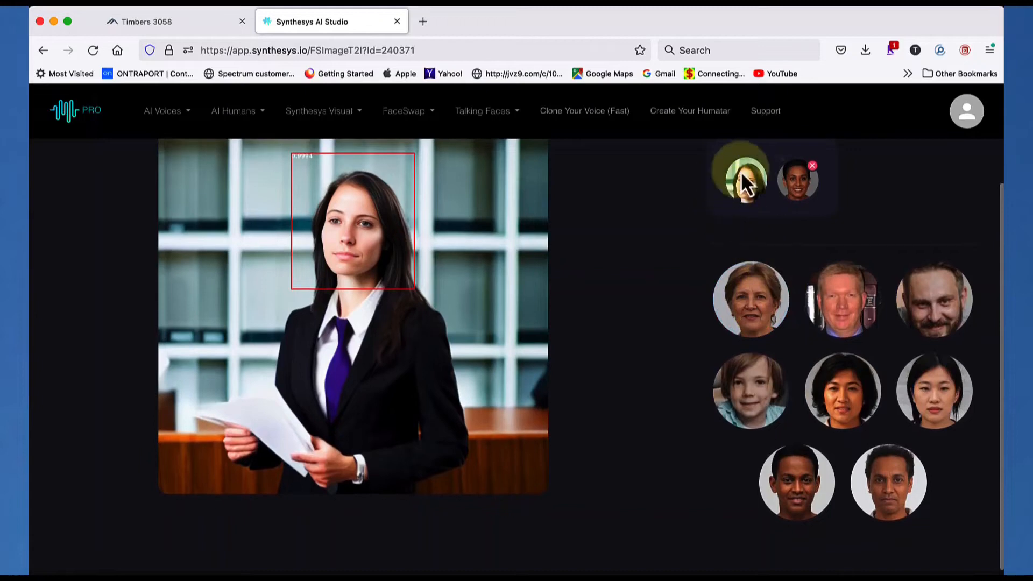
left_click(765, 310)
scroll(762, 303, "up", 3)
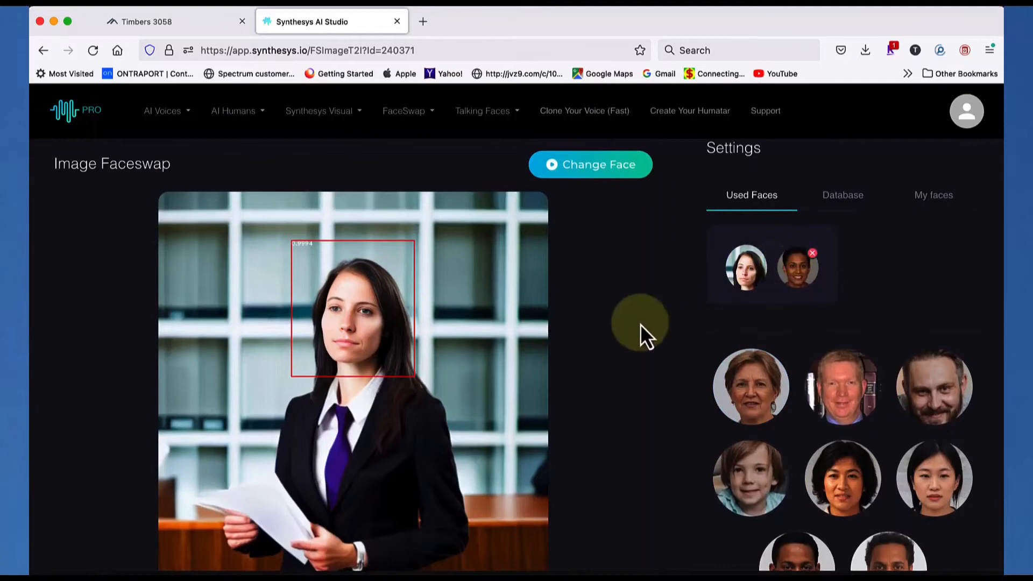
left_click(603, 167)
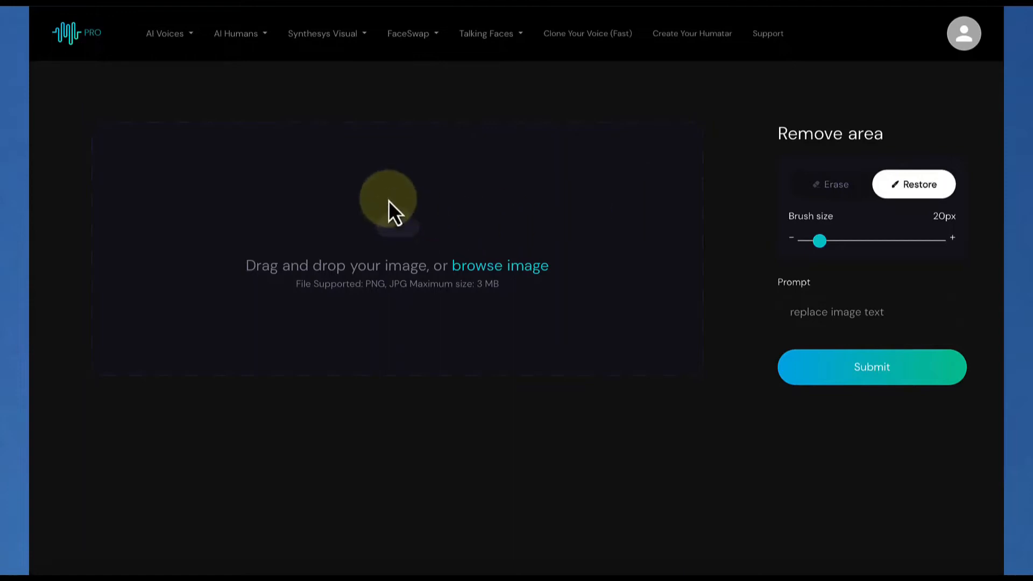
Open the Edit Image tool and upload obamahead.jpg from the Desktop
left_click(329, 36)
left_click(327, 81)
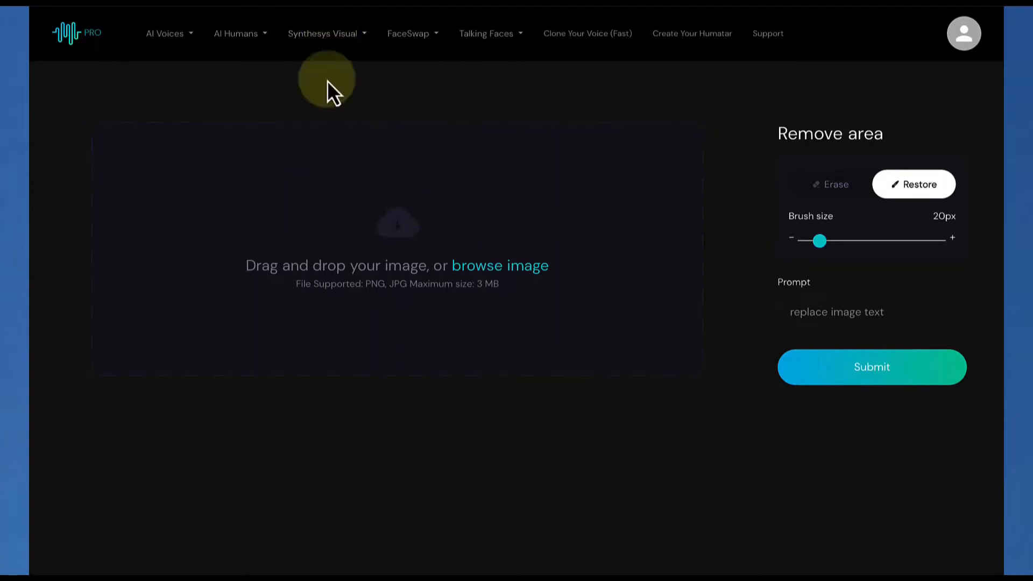
left_click(495, 267)
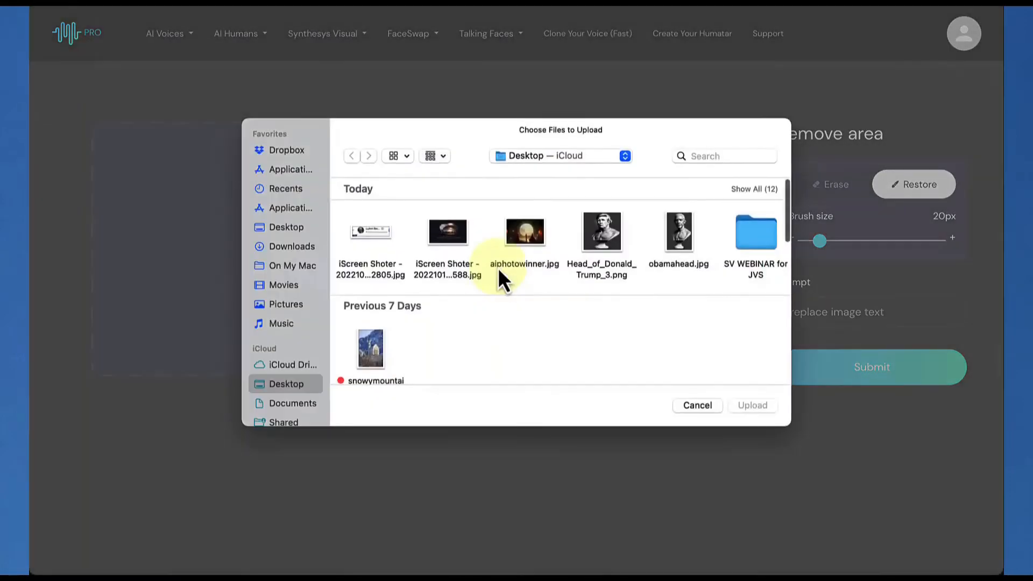
left_click(679, 252)
left_click(756, 407)
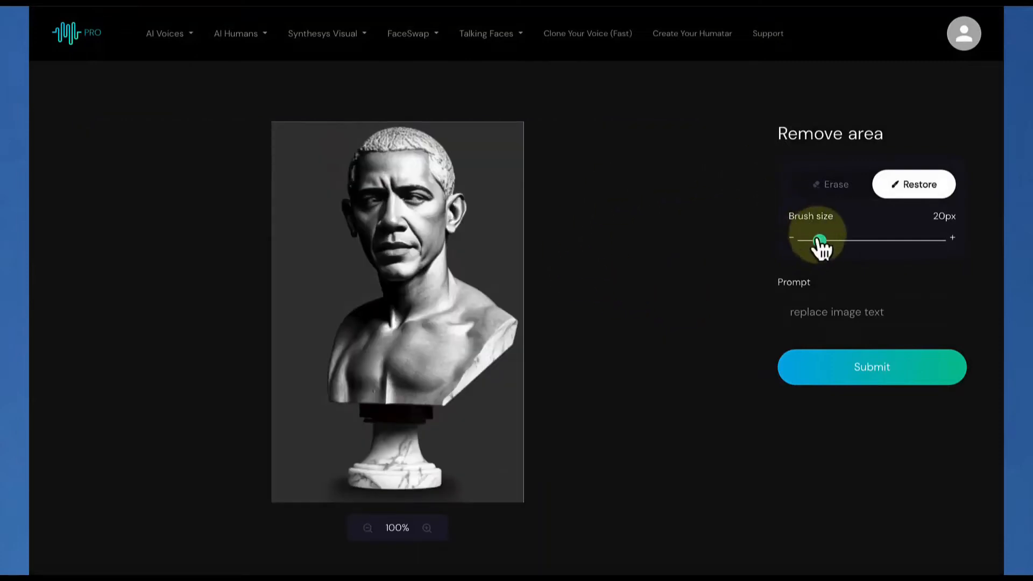
Mask the bust's entire head, painting the face with a 61px brush and the hair, ears and edges with a 20px brush
left_click_drag(819, 242, 880, 240)
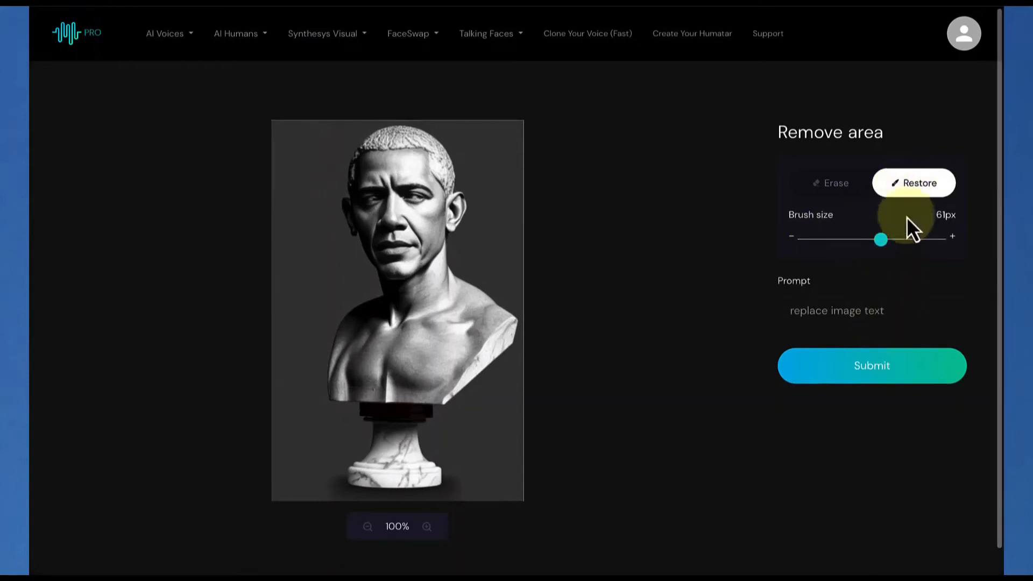
scroll(904, 189, "down", 1)
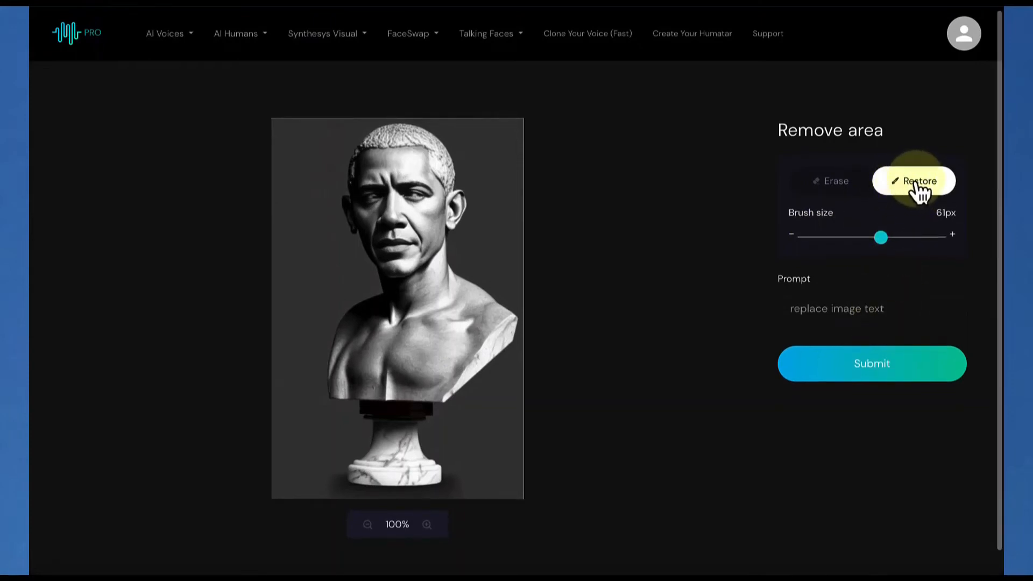
scroll(920, 189, "down", 1)
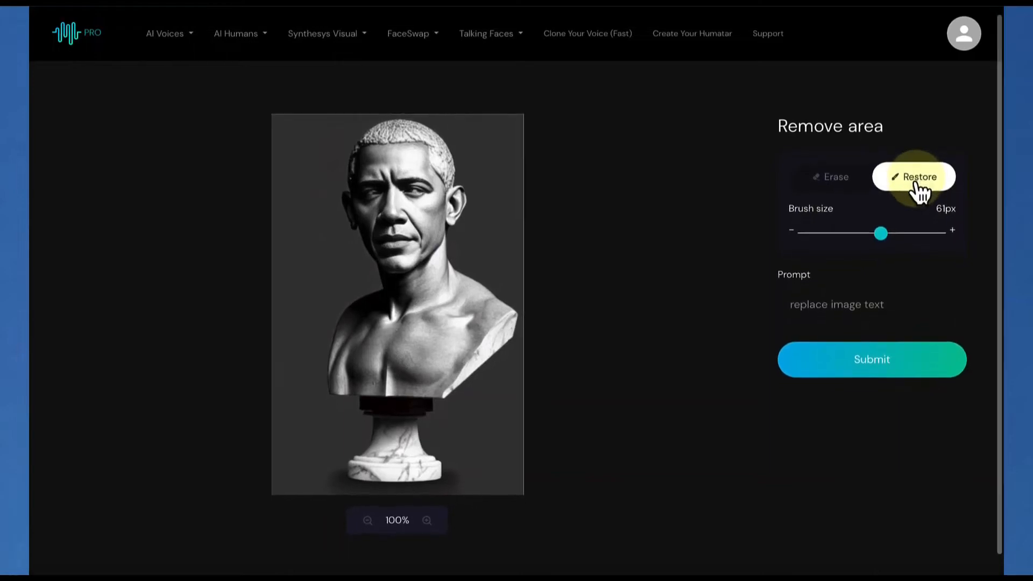
mouse_move(383, 172)
left_mouse_down()
mouse_move(398, 204)
mouse_move(388, 181)
mouse_move(374, 180)
mouse_move(383, 156)
mouse_move(429, 159)
mouse_move(426, 212)
mouse_move(403, 247)
mouse_move(376, 212)
mouse_move(401, 198)
left_mouse_up()
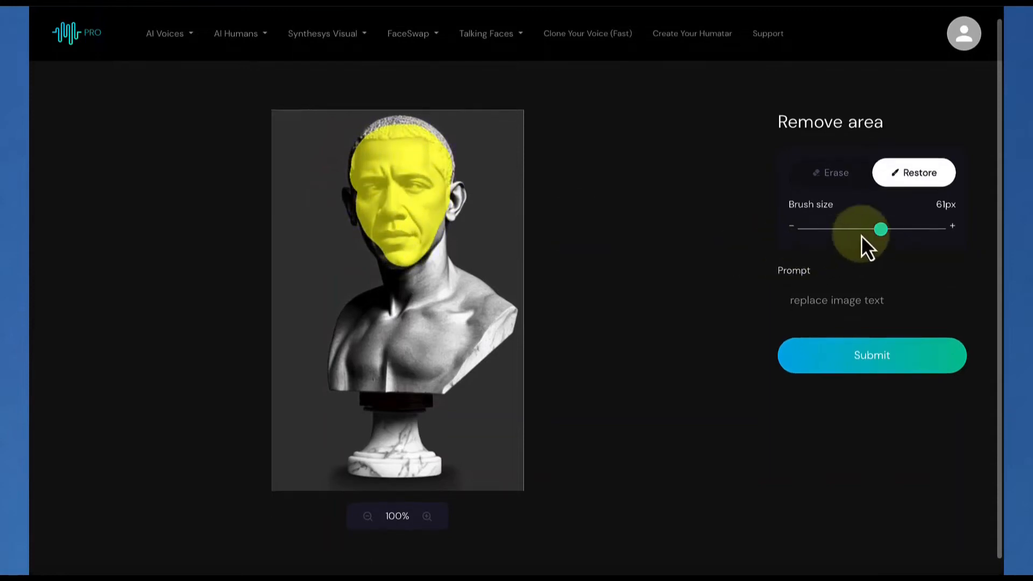
left_click_drag(881, 230, 823, 249)
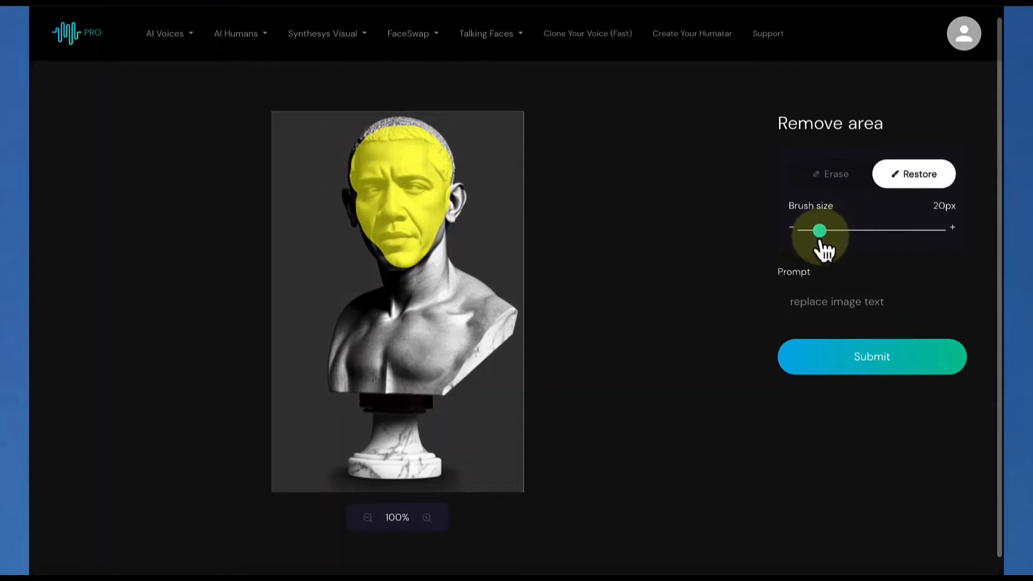
mouse_move(397, 216)
left_mouse_down()
mouse_move(357, 221)
mouse_move(348, 194)
mouse_move(348, 204)
mouse_move(362, 207)
mouse_move(359, 152)
mouse_move(374, 130)
mouse_move(362, 144)
mouse_move(407, 123)
mouse_move(440, 135)
mouse_move(454, 191)
mouse_move(466, 199)
mouse_move(448, 220)
mouse_move(453, 201)
mouse_move(427, 256)
mouse_move(401, 267)
mouse_move(364, 226)
mouse_move(371, 244)
mouse_move(409, 263)
mouse_move(375, 258)
mouse_move(405, 270)
mouse_move(441, 237)
left_mouse_up()
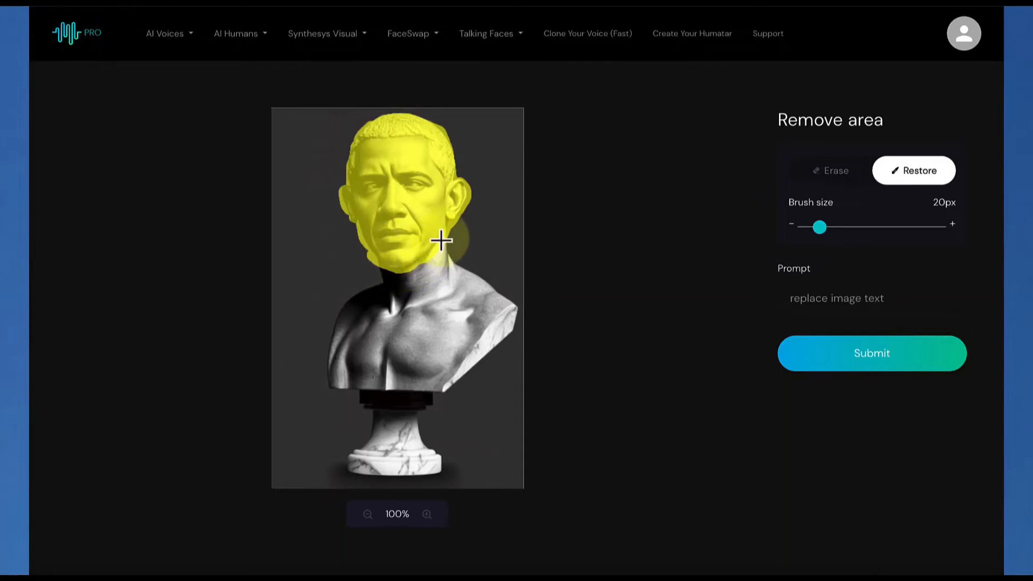
Enter the prompt "Head of Donald Trump" for the masked area and generate the replacement
left_click(822, 307)
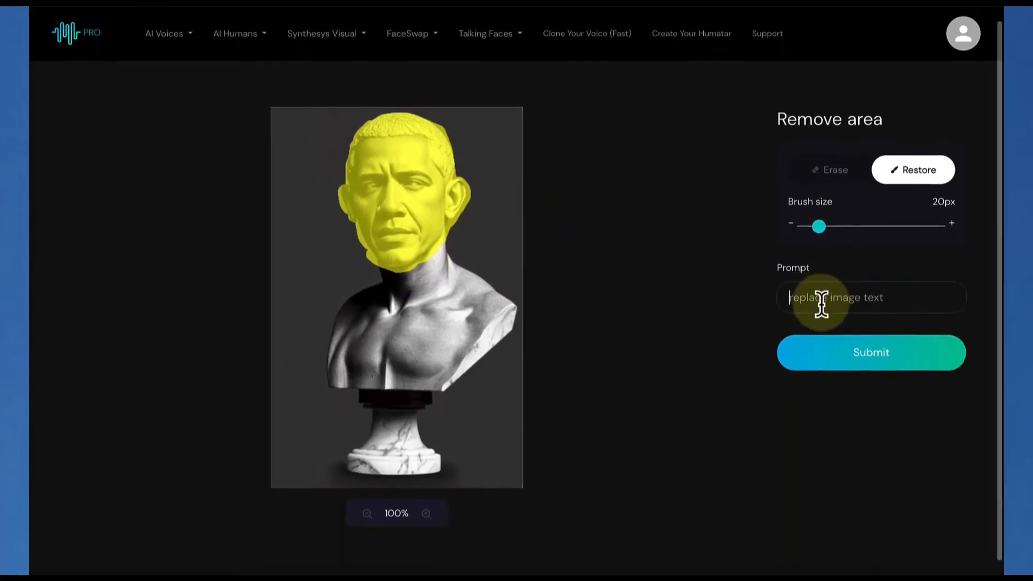
scroll(821, 304, "up", 1)
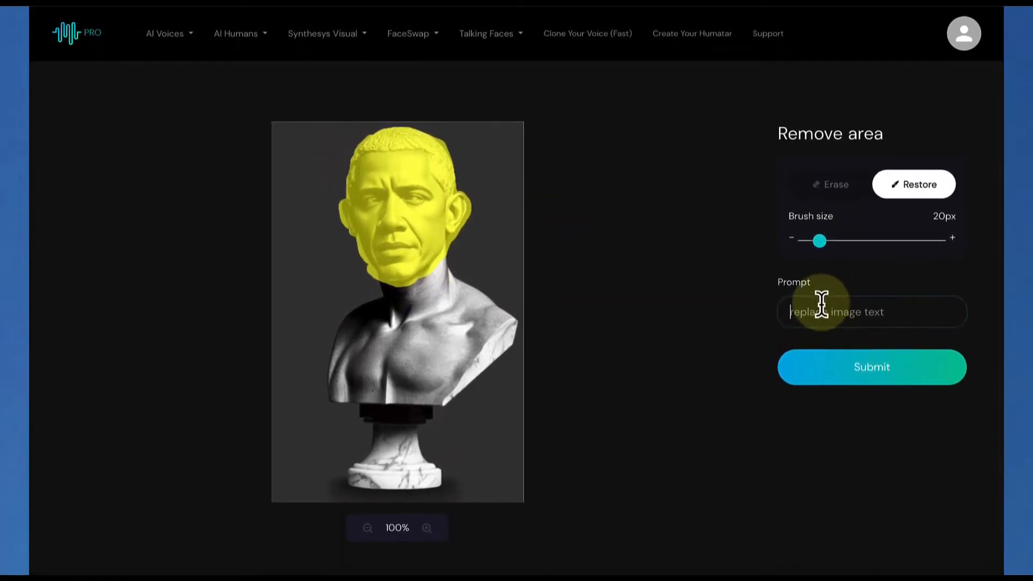
type("Don")
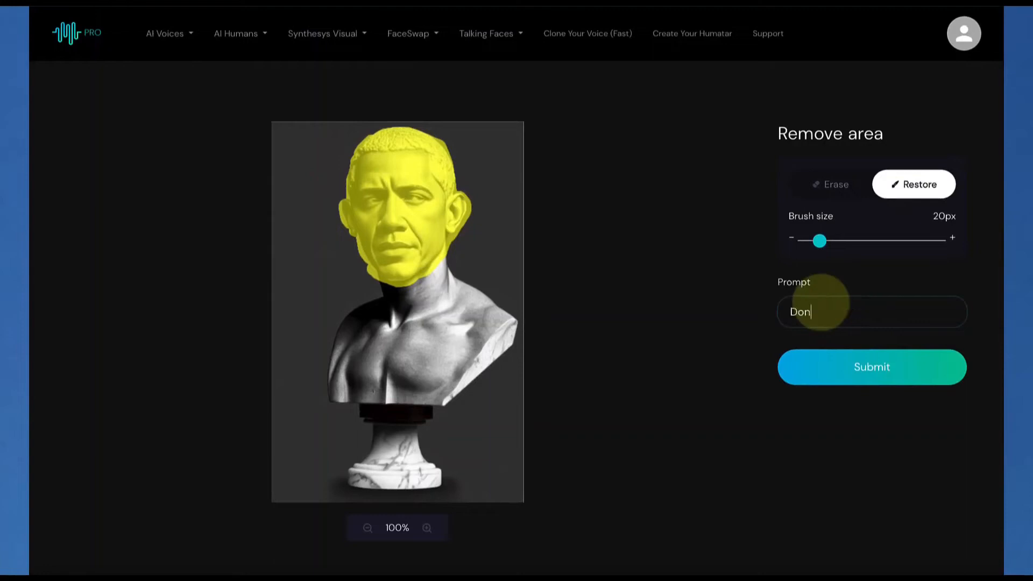
type("ald Trump")
left_click(790, 313)
type("Head of")
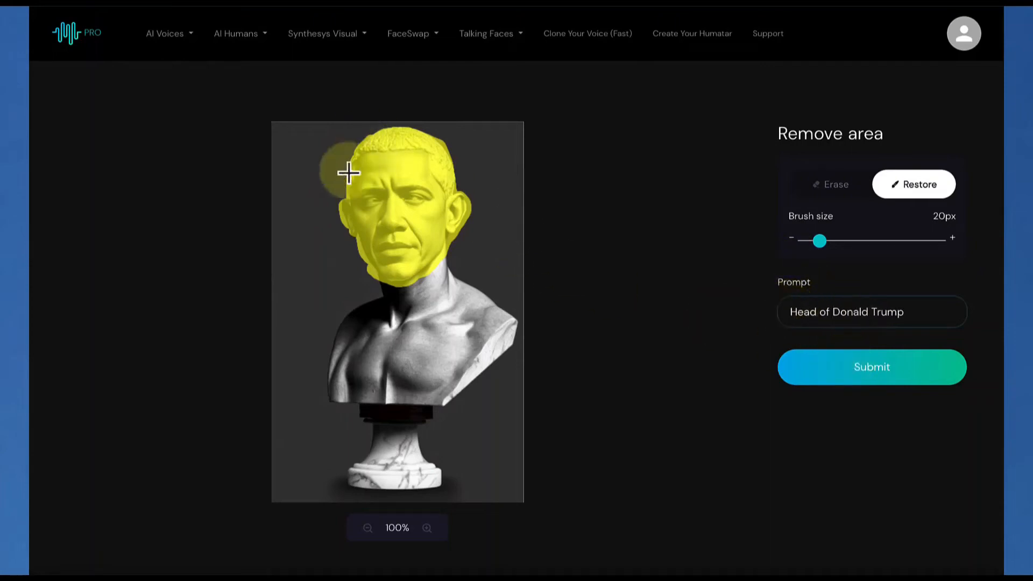
left_click(861, 375)
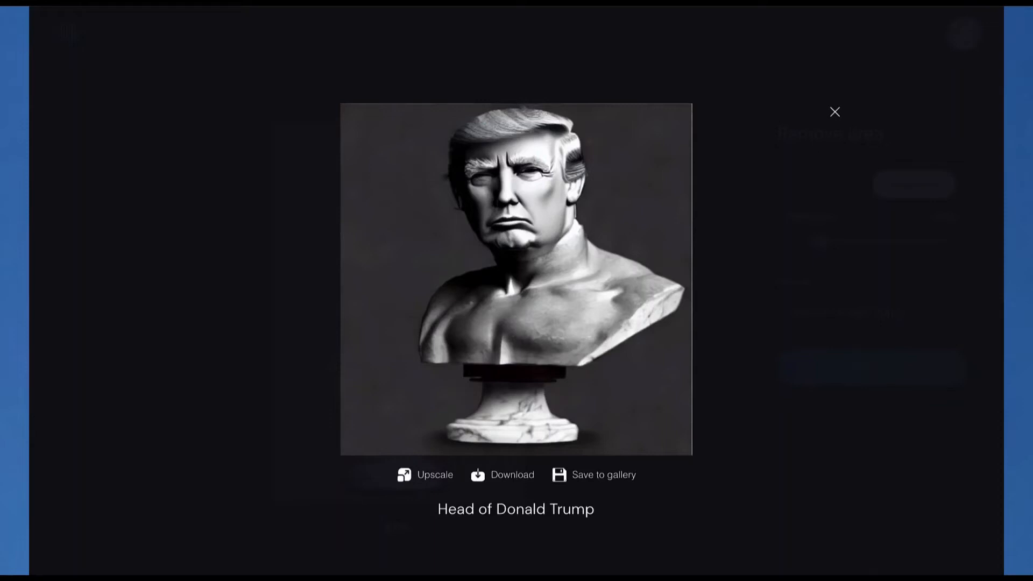
Load IMG_0501.jpg from the Desktop into Remove AI Object and brush over the small yellow toy rake in the sand
left_click_drag(1002, 25, 351, 84)
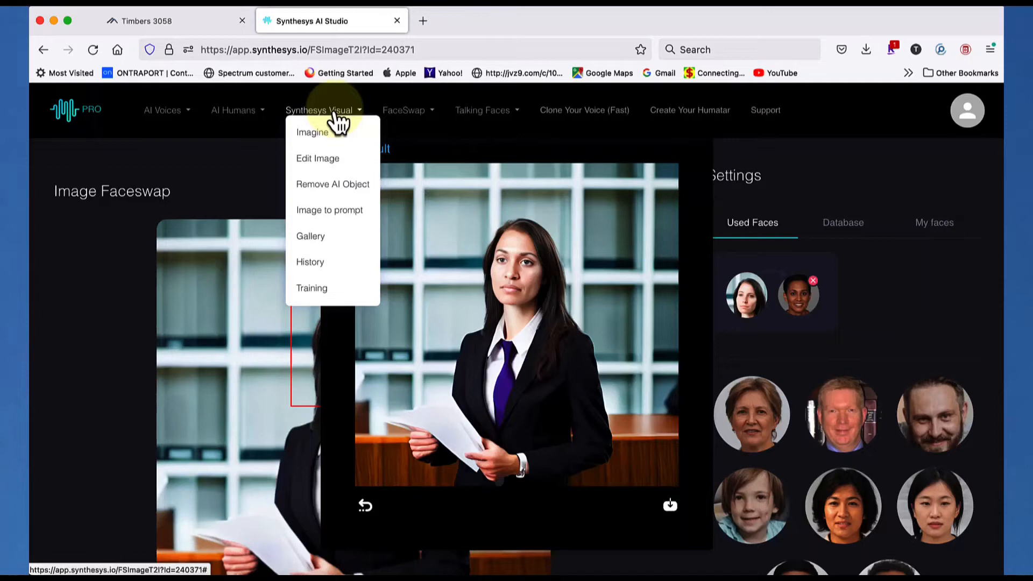
left_click(329, 185)
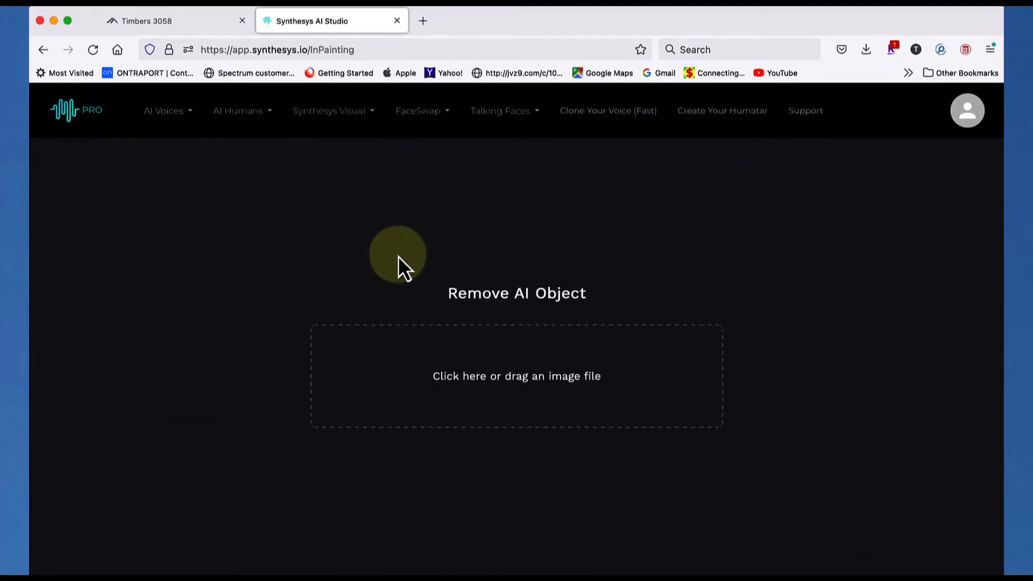
left_click(553, 375)
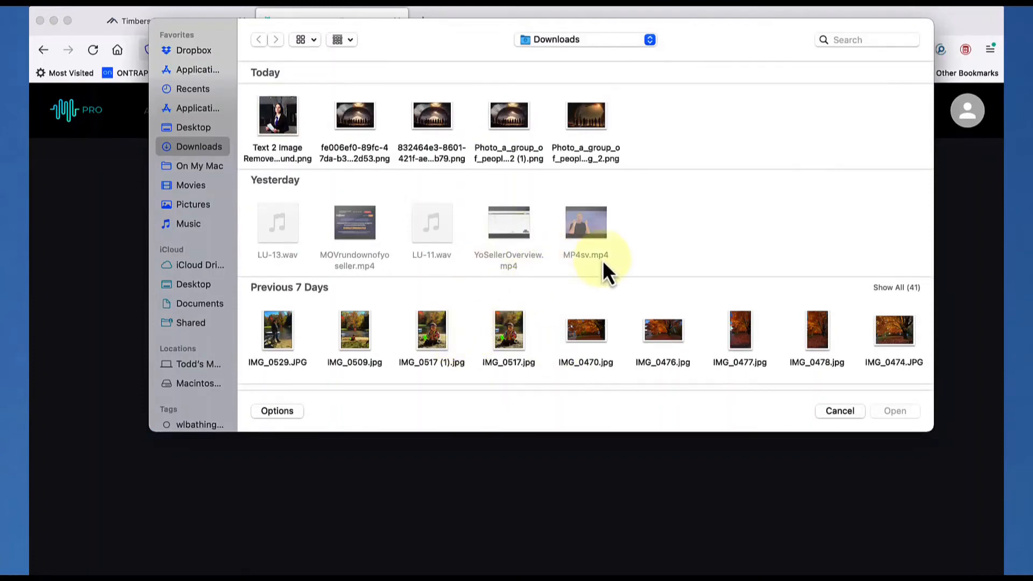
left_click(191, 129)
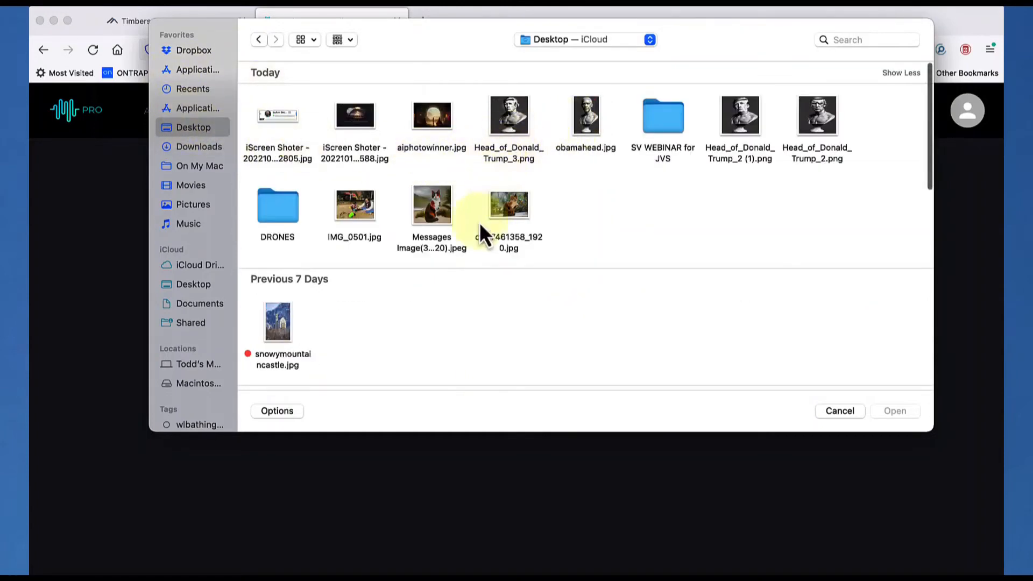
left_click(358, 211)
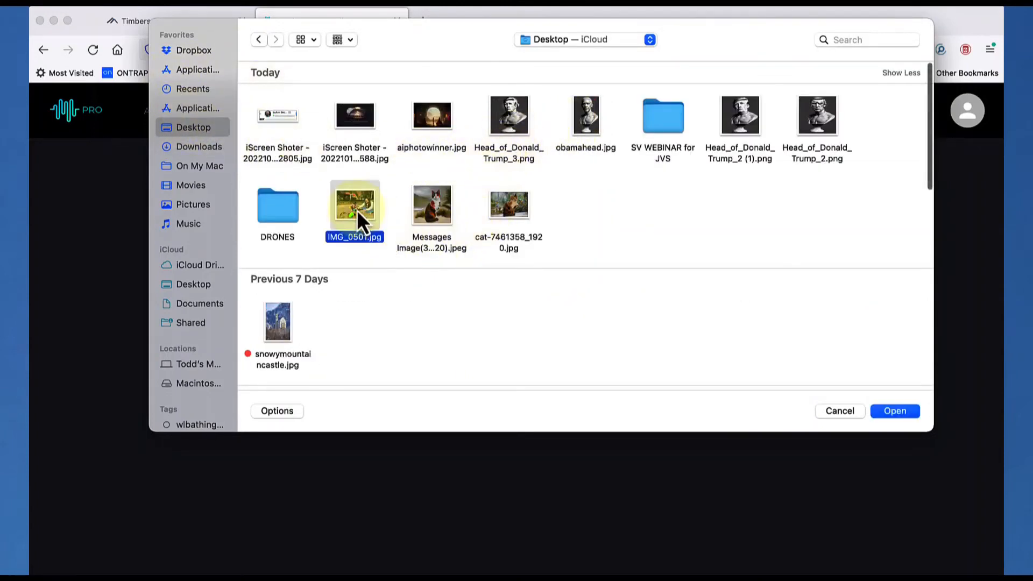
left_click(891, 415)
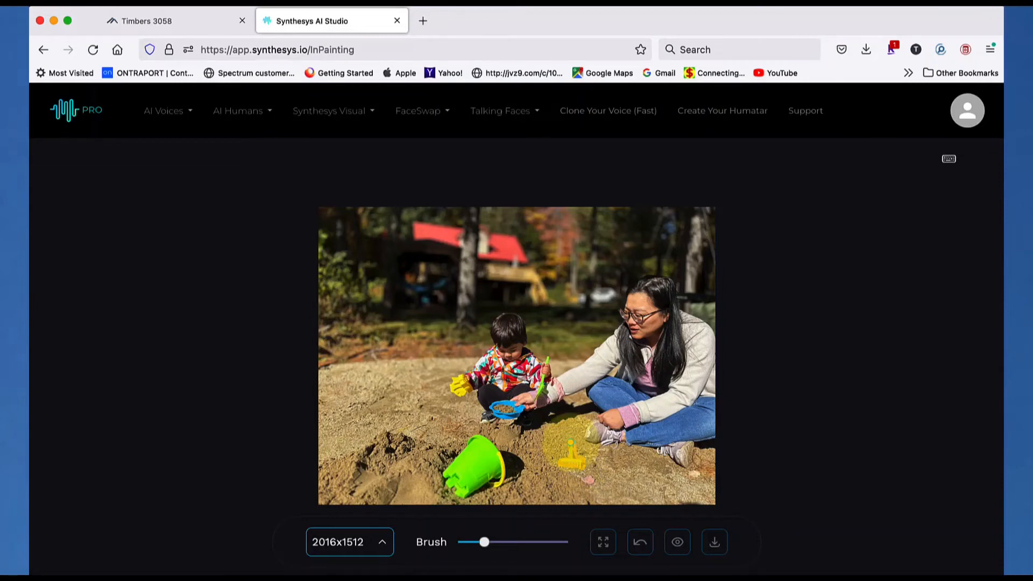
left_click(570, 442)
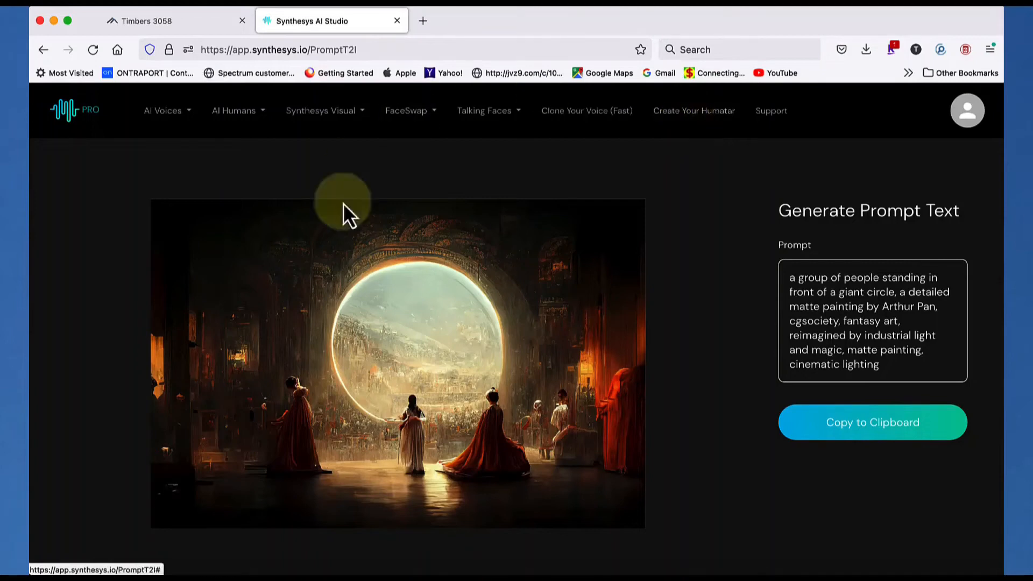
Reopen Image to prompt with the current image discarded, and upload snowymountaincastle.jpg from the Desktop
left_click(323, 124)
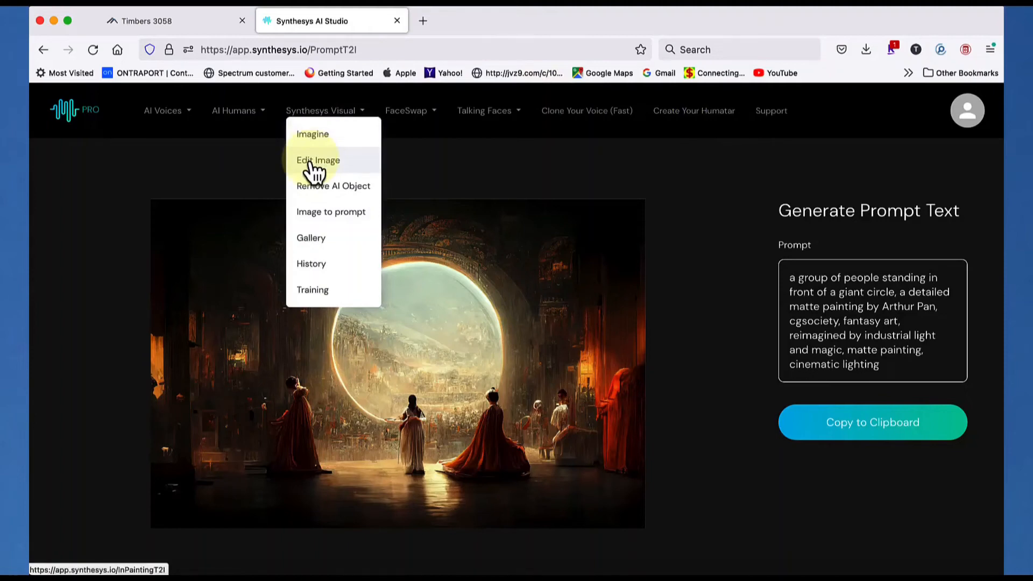
left_click(312, 215)
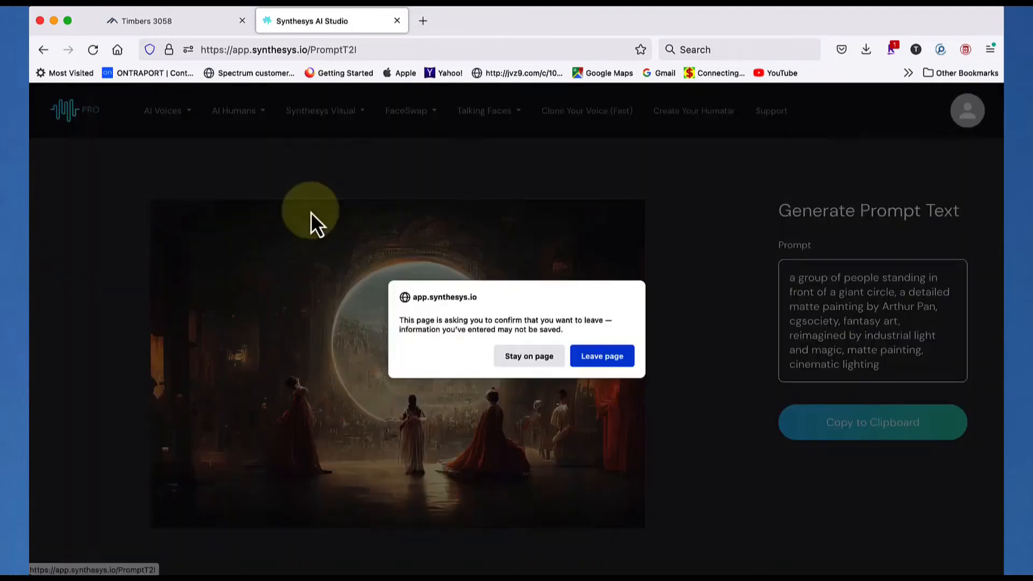
left_click(603, 356)
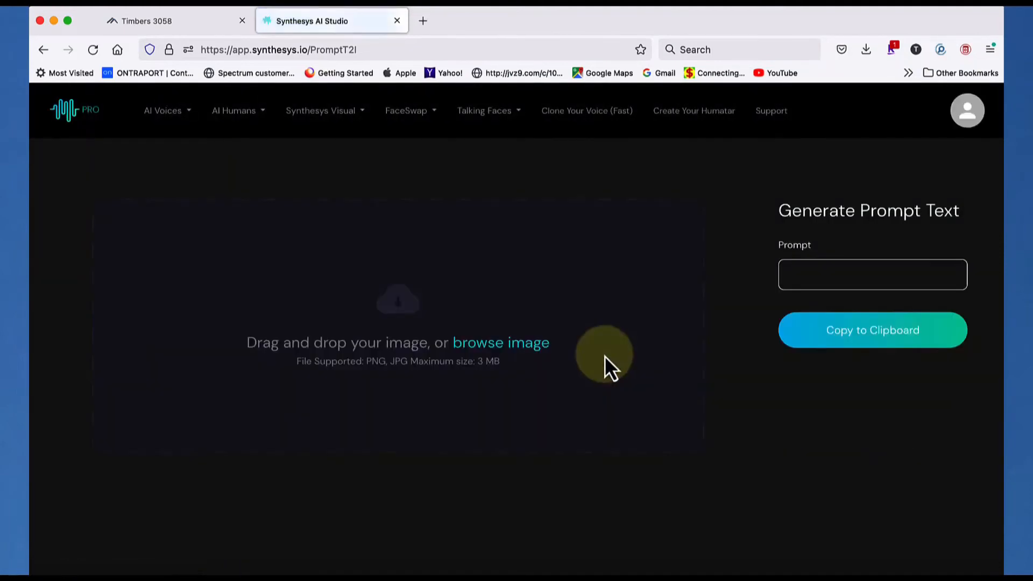
left_click(546, 344)
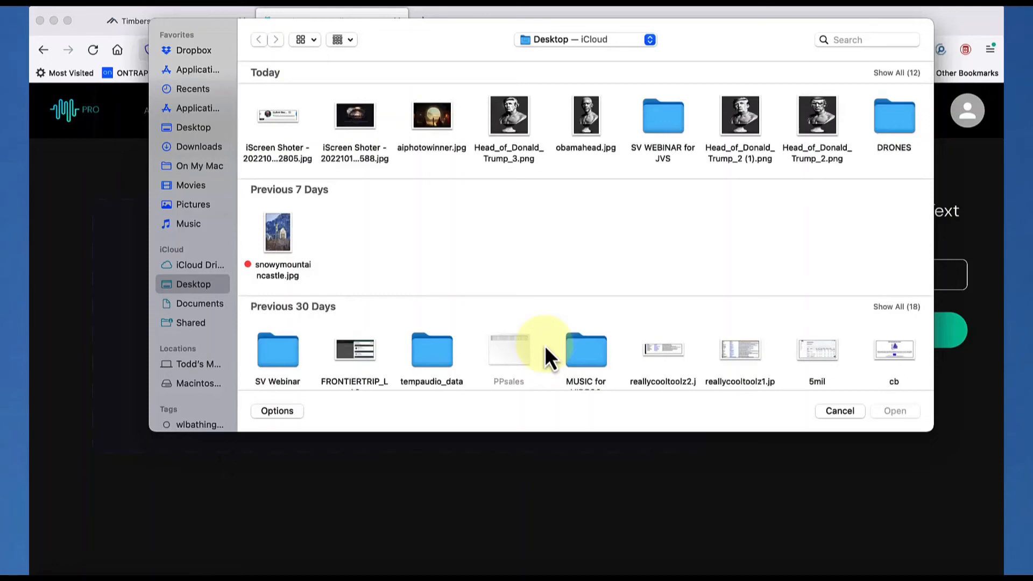
scroll(418, 141, "down", 1)
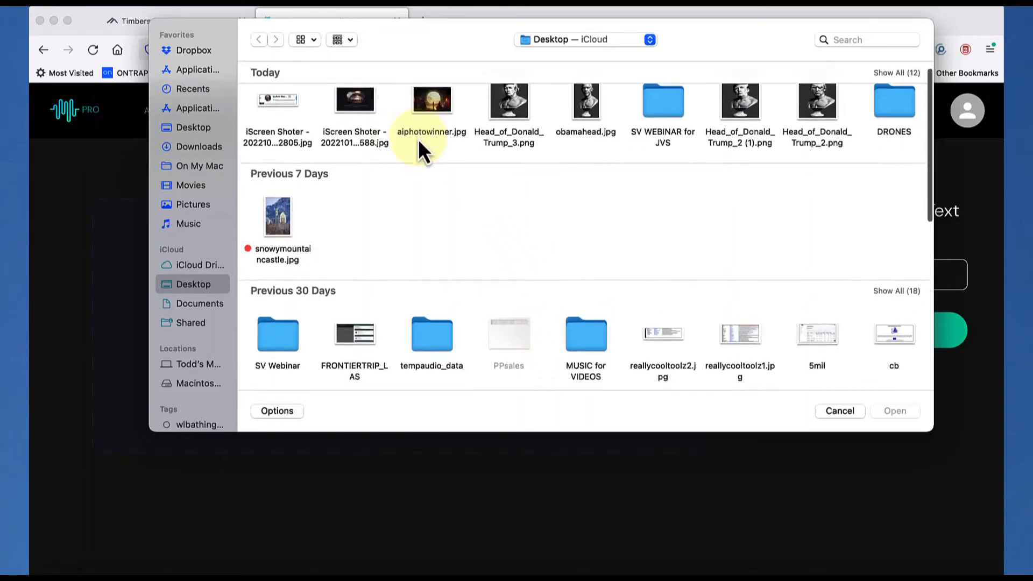
scroll(355, 161, "down", 2)
left_click(274, 179)
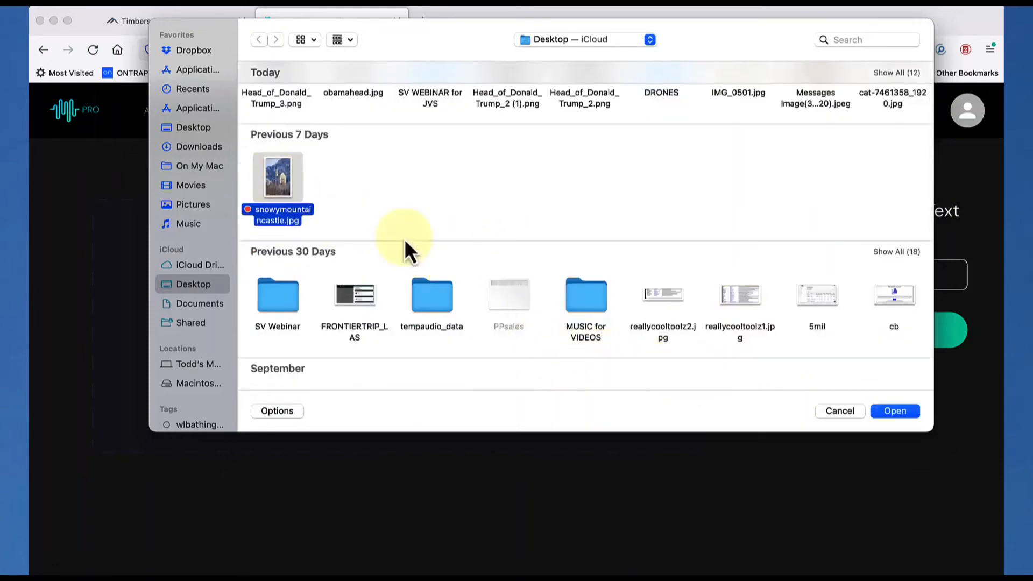
left_click(895, 411)
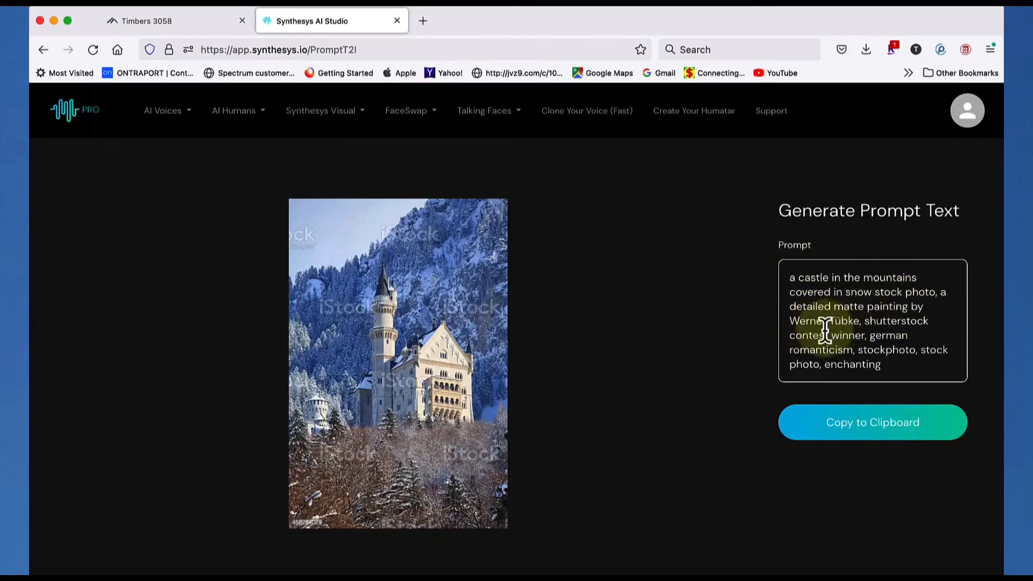
Copy the castle image's generated prompt, paste it into Imagine as the description and generate Photo images in Square resolution
left_click(856, 428)
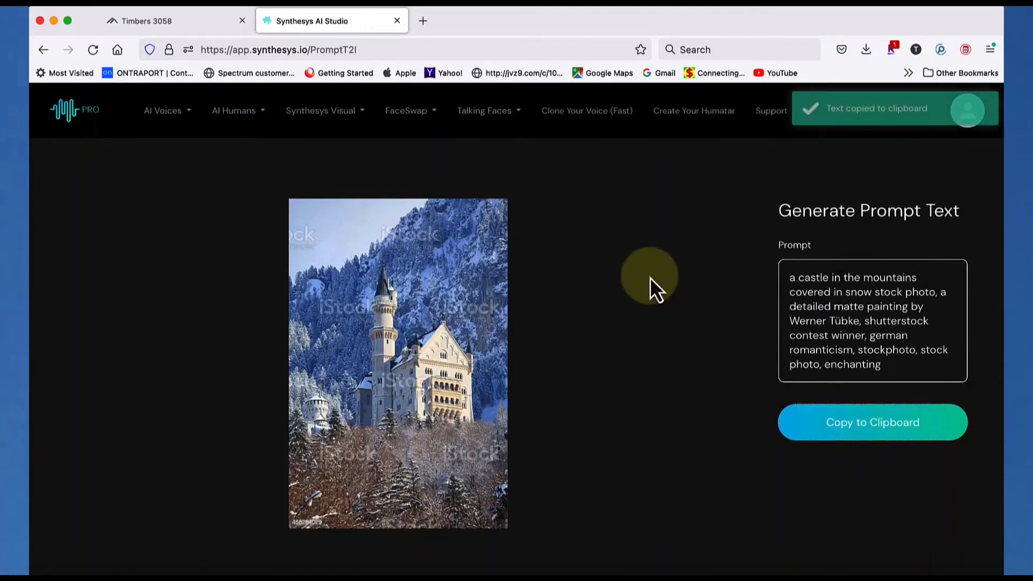
left_click(341, 119)
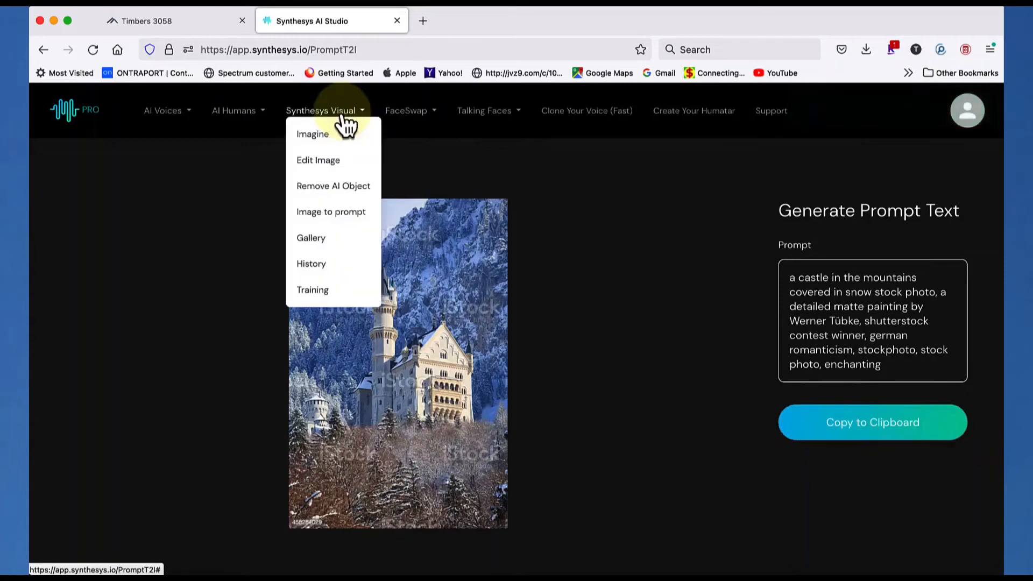
left_click(319, 137)
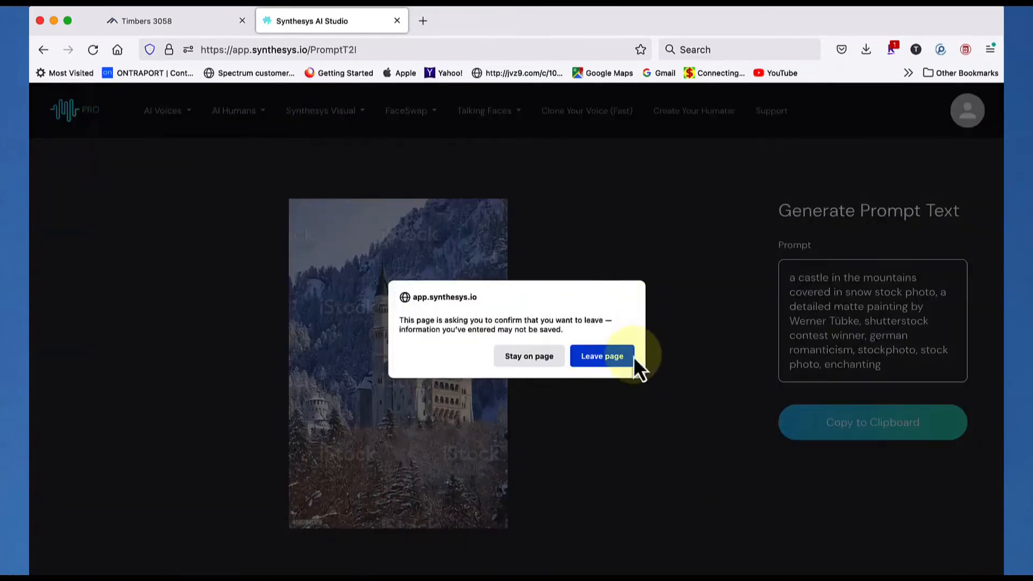
left_click(608, 363)
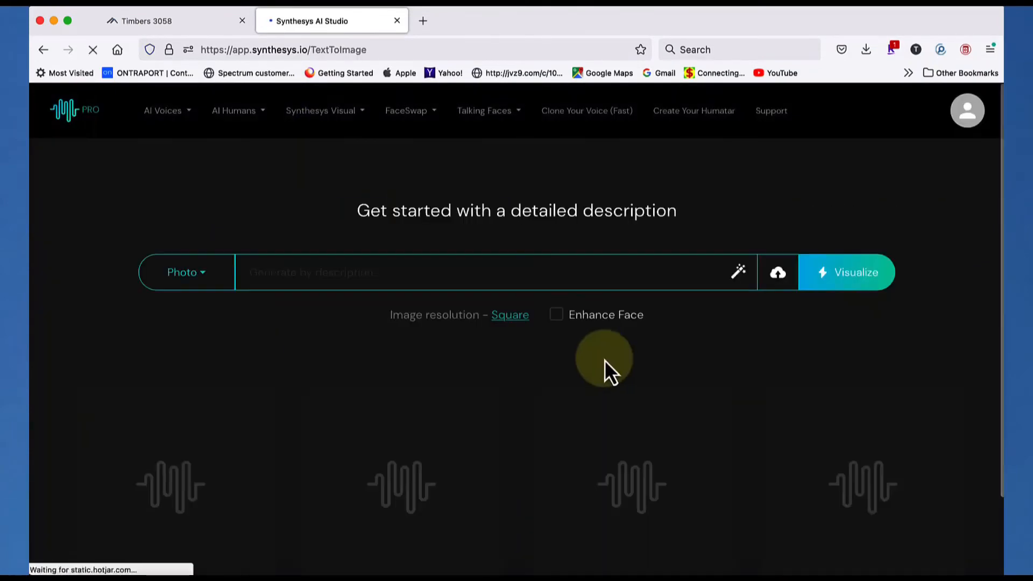
right_click(459, 274)
left_click(483, 351)
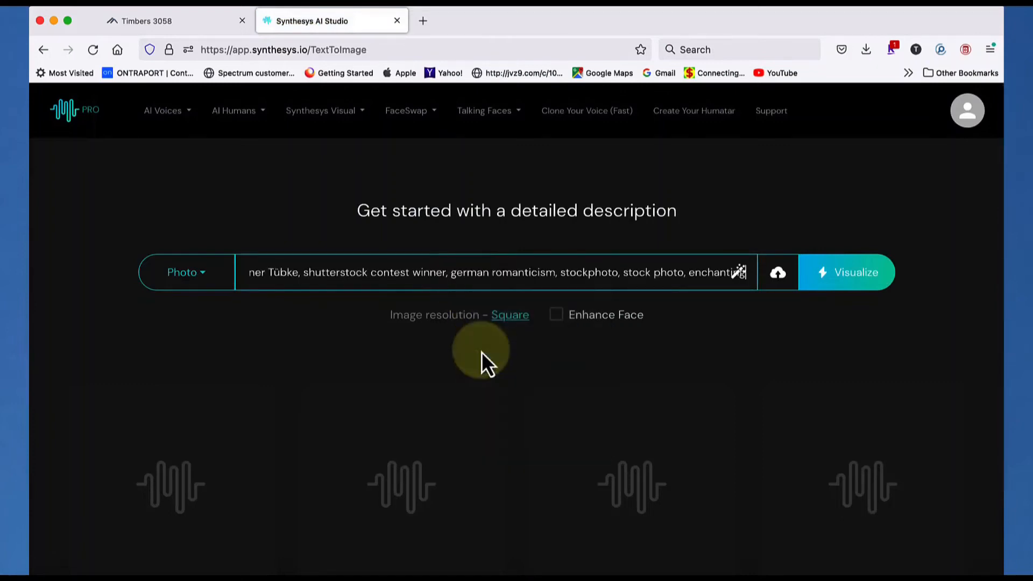
left_click(851, 280)
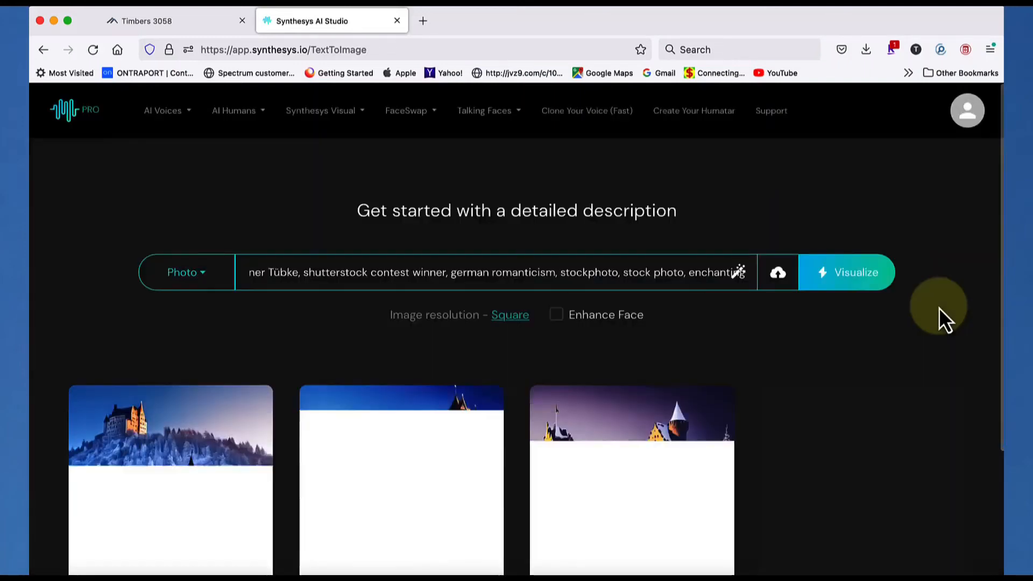
scroll(760, 325, "down", 3)
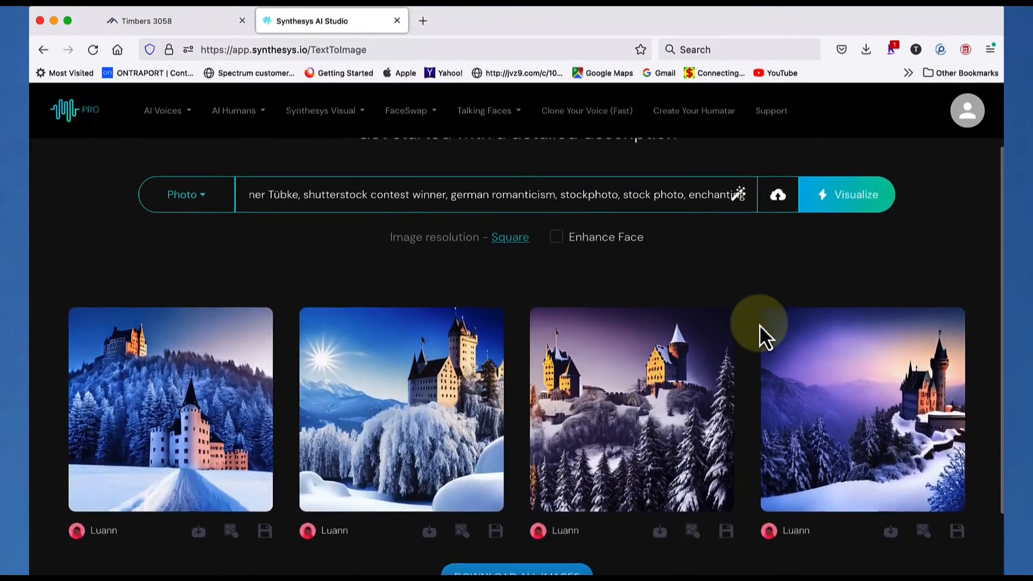
scroll(759, 325, "down", 3)
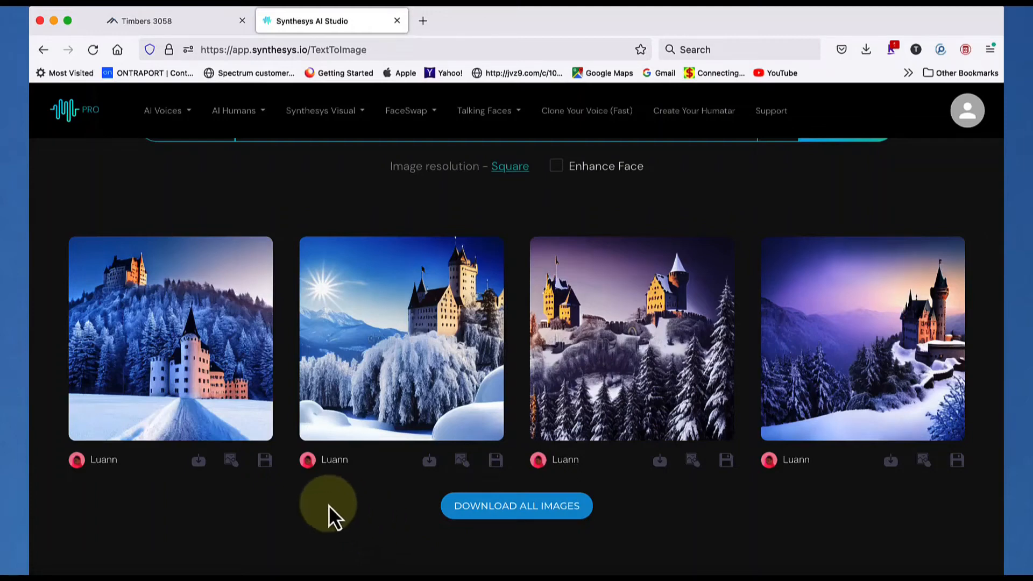
Create variations of the first generated castle image, keeping the same description
left_click(265, 461)
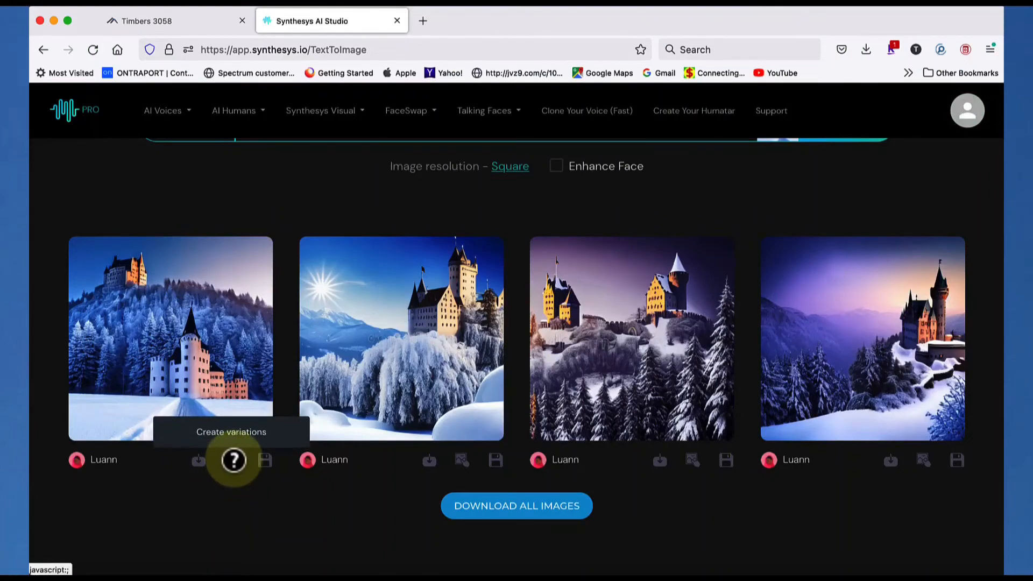
scroll(533, 538, "up", 3)
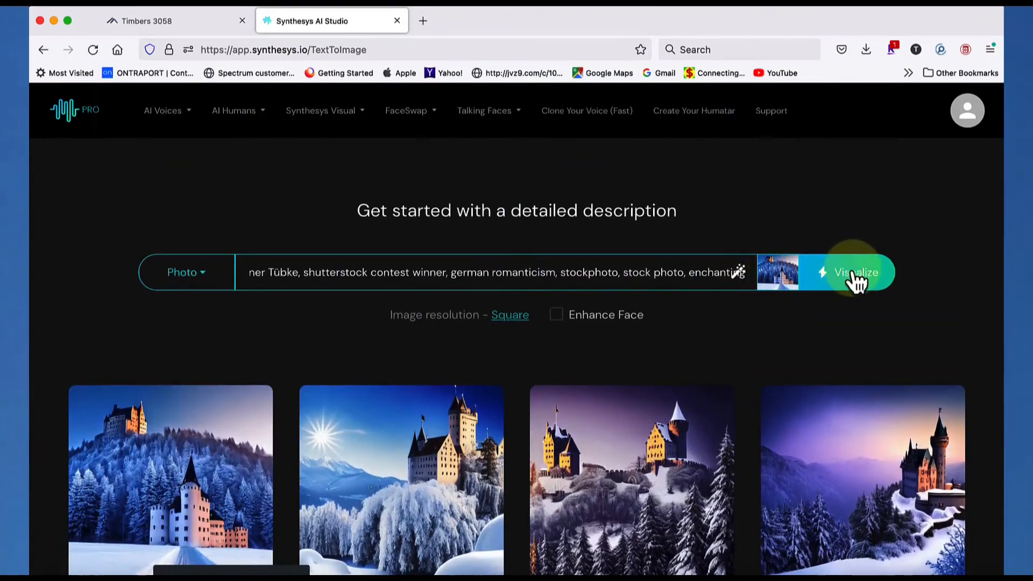
left_click(855, 274)
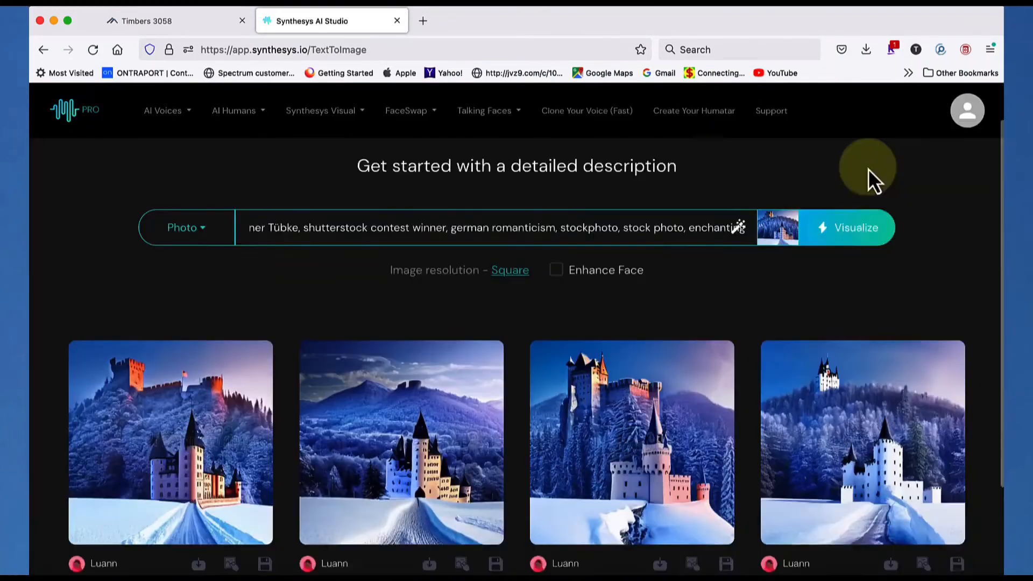
scroll(872, 180, "down", 3)
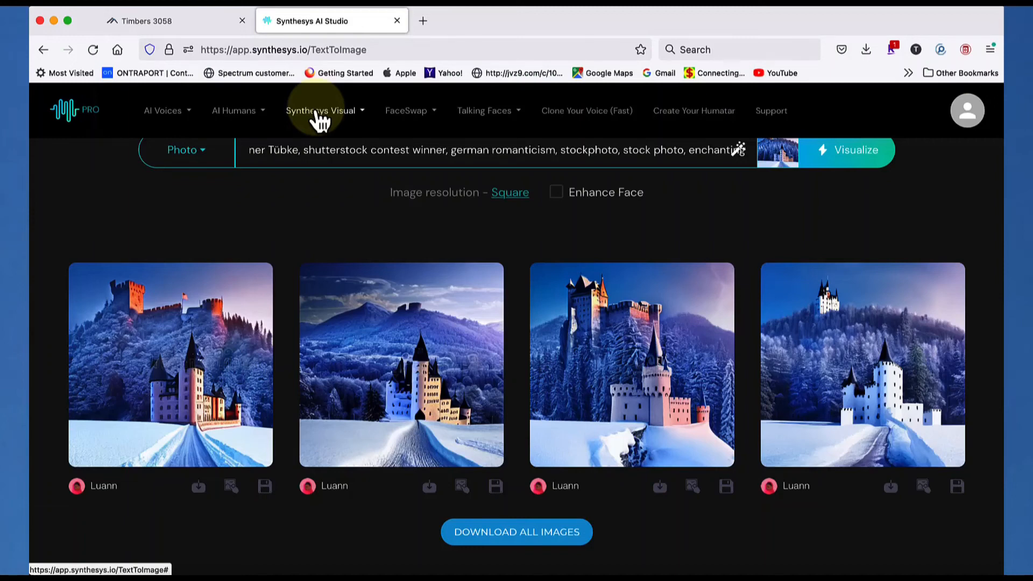
Switch back to Image to prompt and upload aiphotowinner.jpg from the Desktop to generate its prompt text
left_click(321, 113)
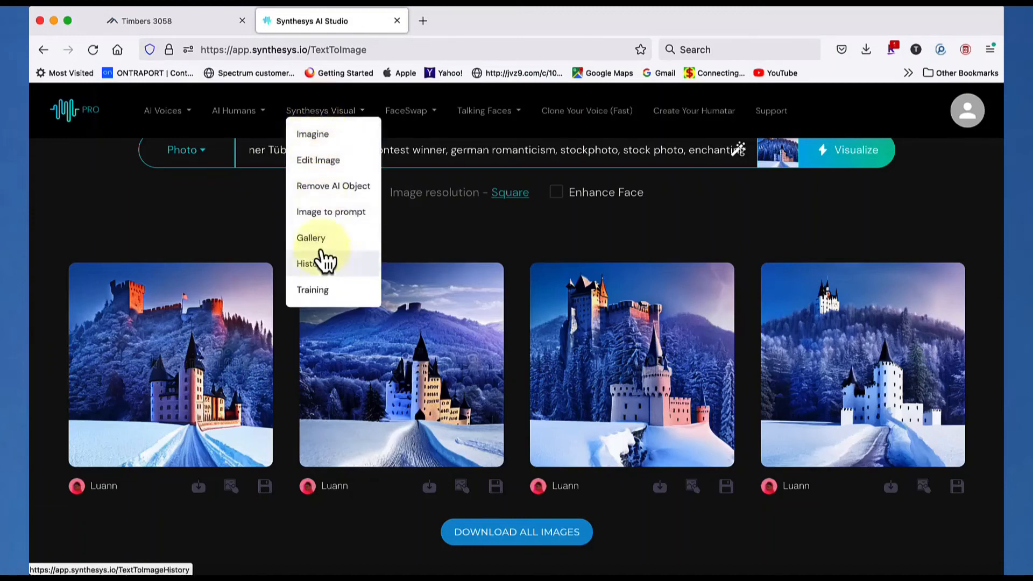
left_click(324, 212)
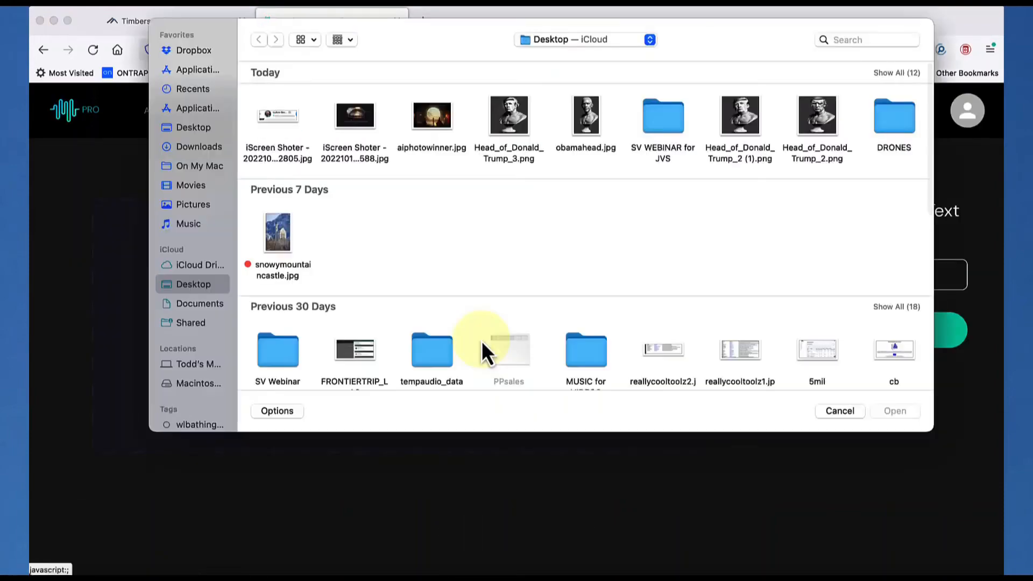
left_click(482, 340)
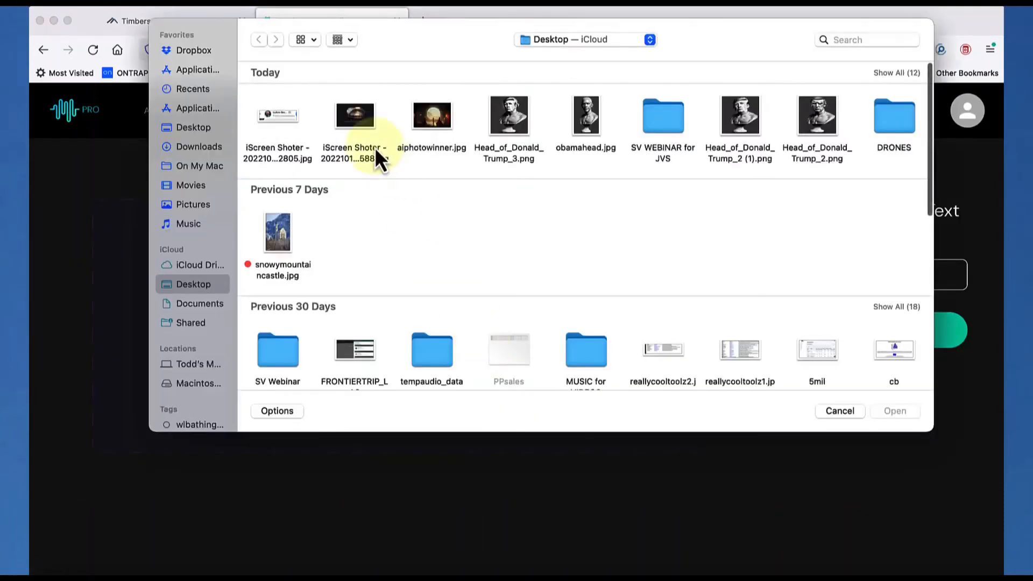
left_click(424, 124)
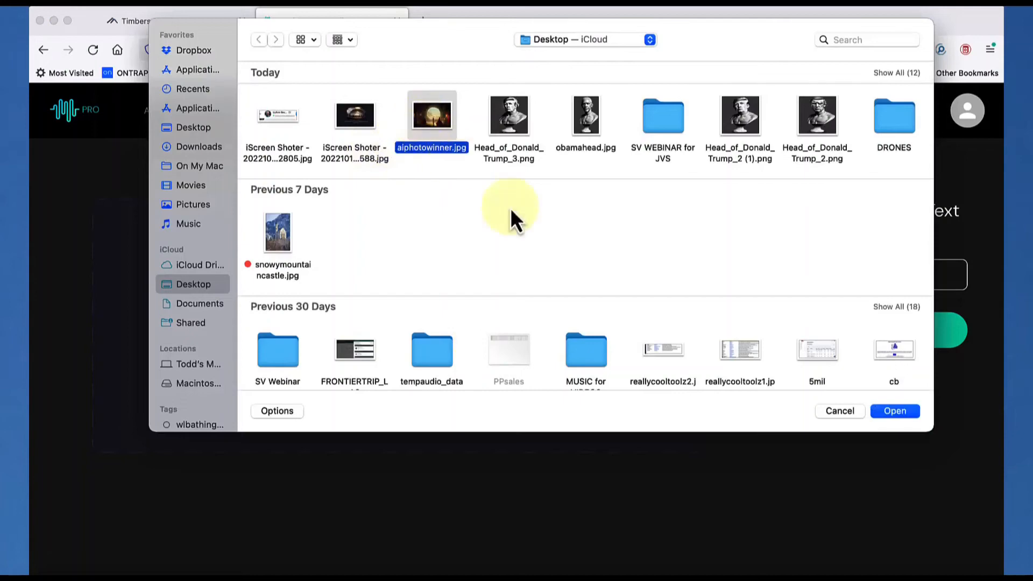
left_click(893, 412)
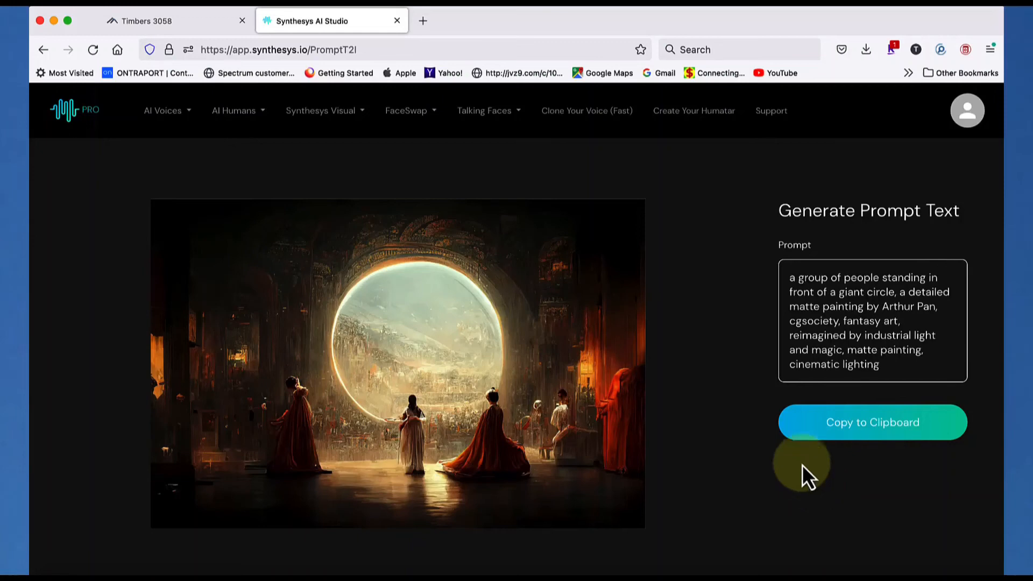
left_click(353, 114)
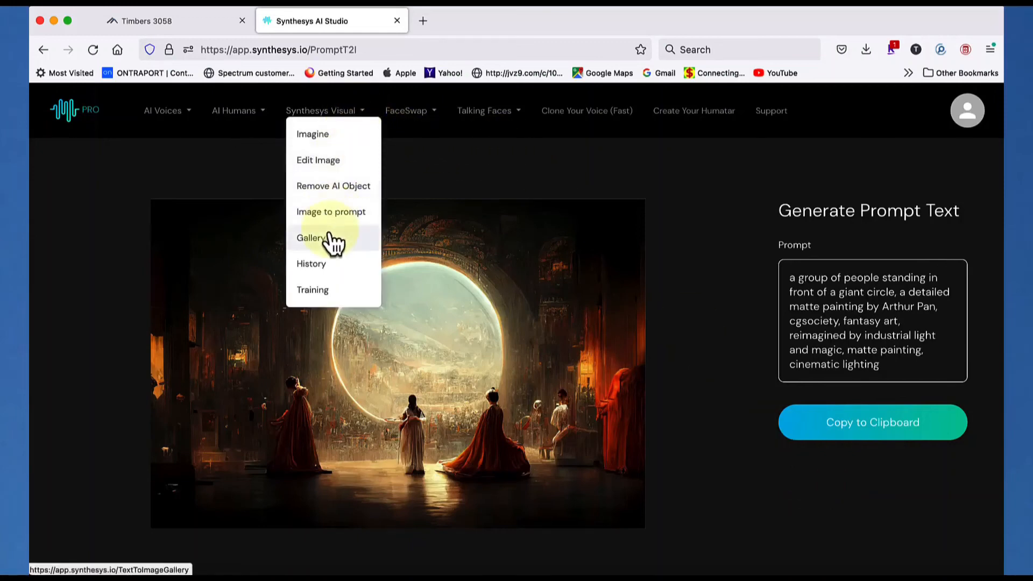
left_click(814, 291)
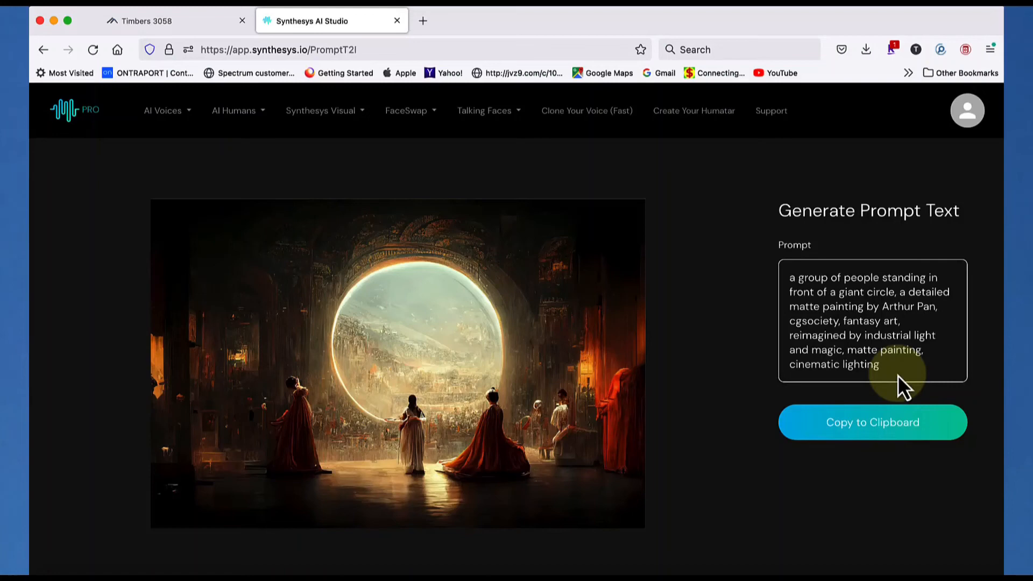
Copy the prompt describing people before a giant circle, paste it into Imagine and generate Photo images from it
left_click(873, 425)
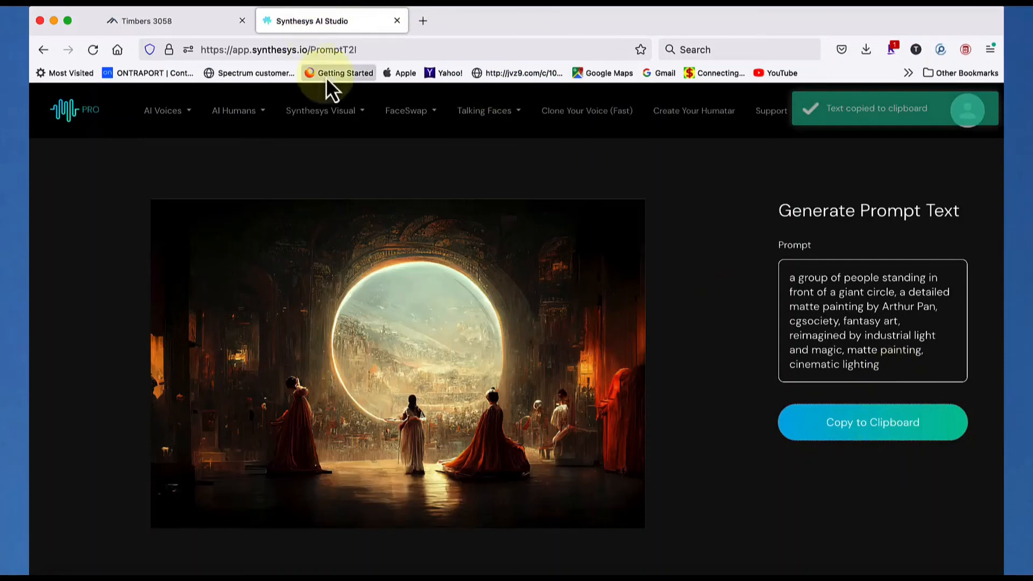
left_click(325, 111)
left_click(323, 137)
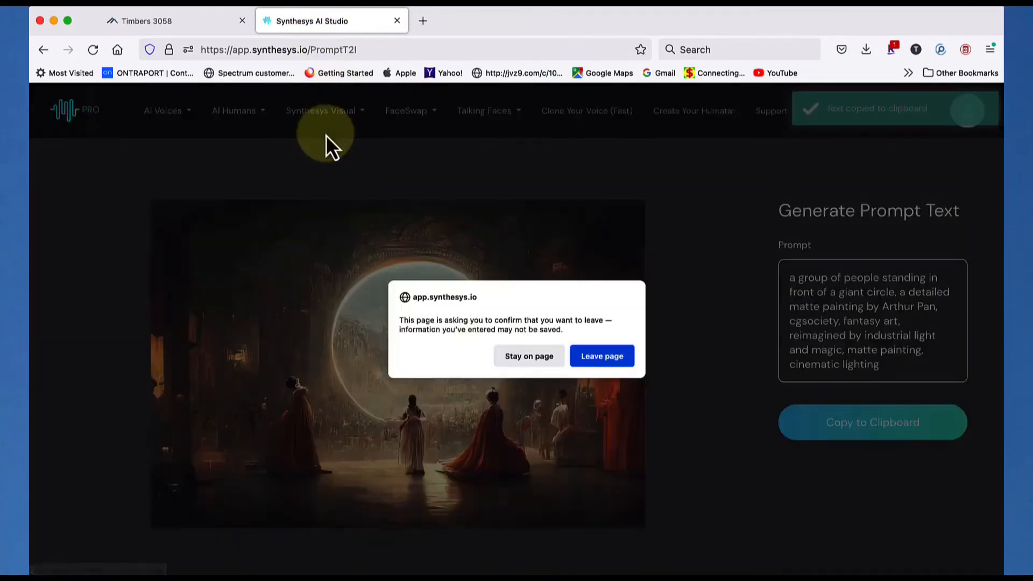
left_click(602, 356)
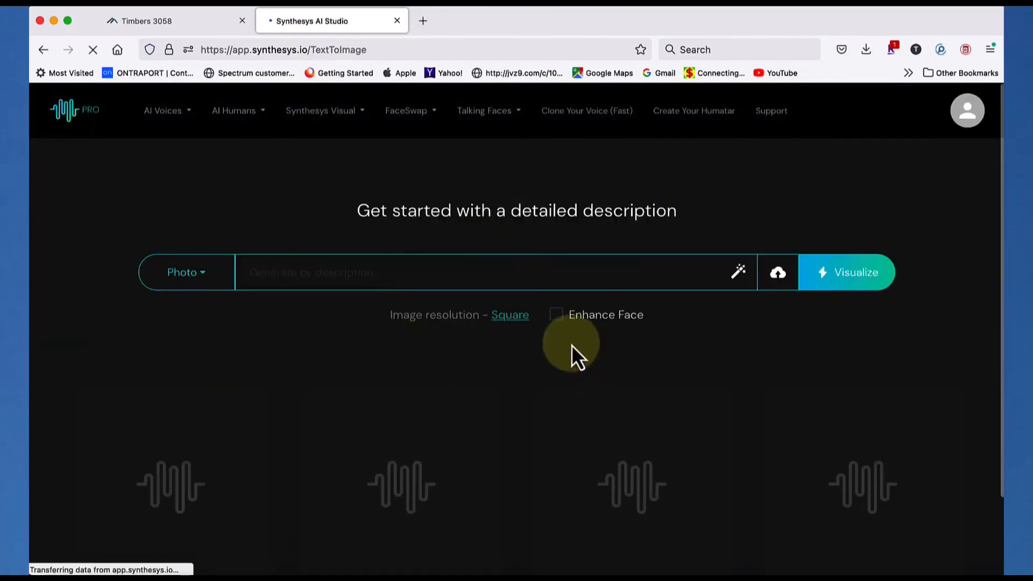
right_click(434, 272)
left_click(473, 350)
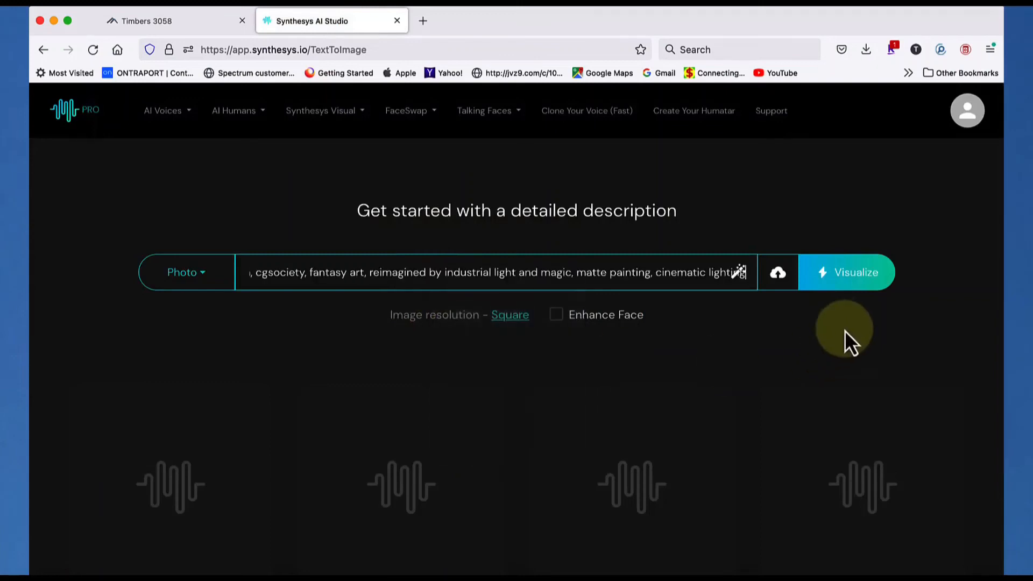
left_click(841, 276)
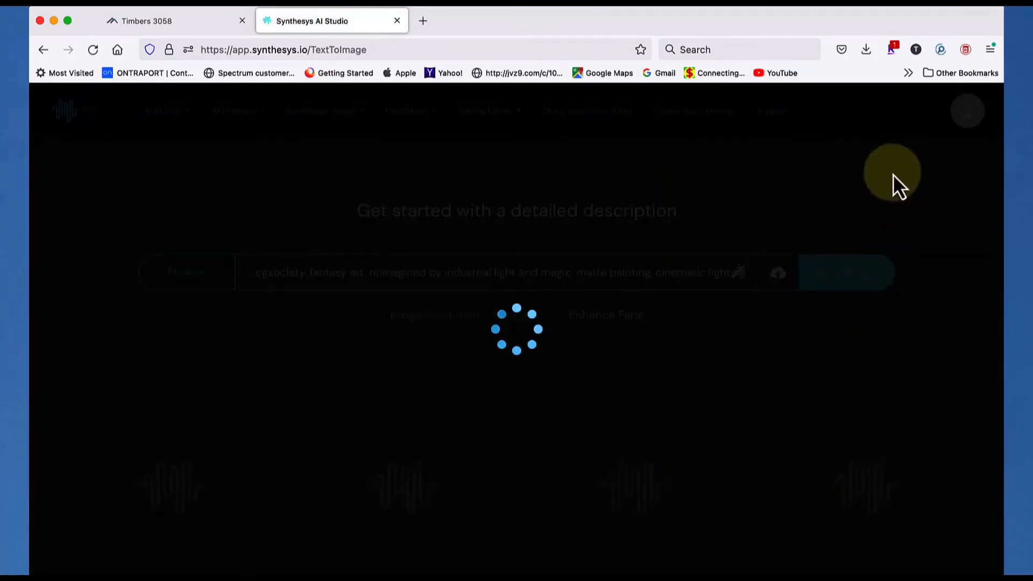
scroll(893, 174, "down", 2)
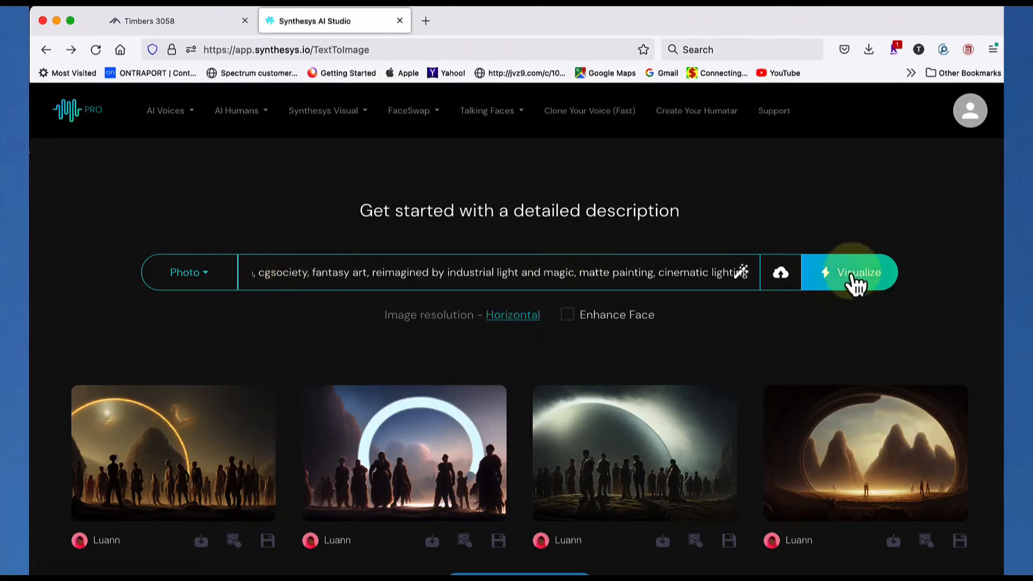
View the first and third generated giant-circle images enlarged
mouse_move(322, 451)
mouse_move(226, 438)
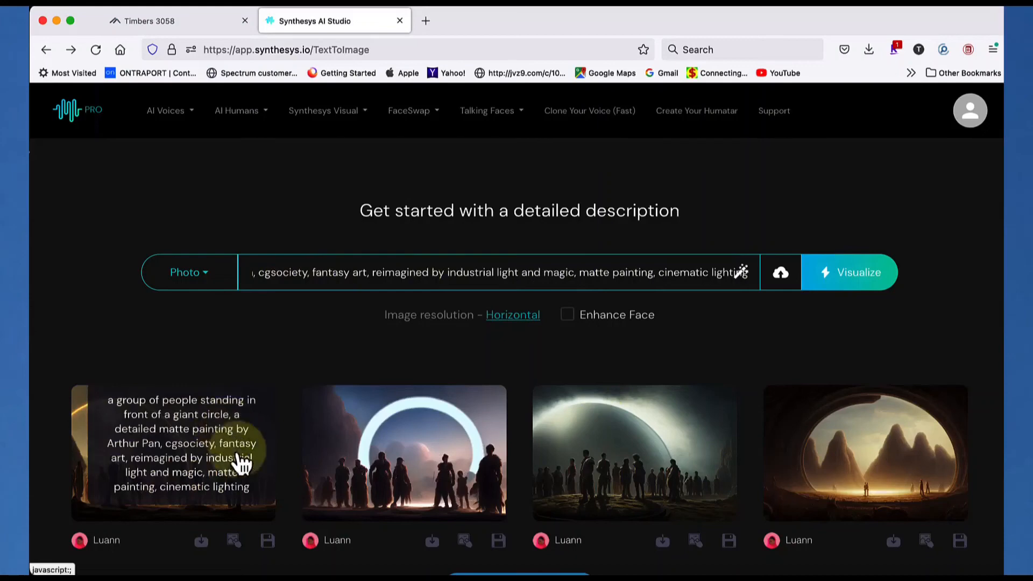
left_click(194, 432)
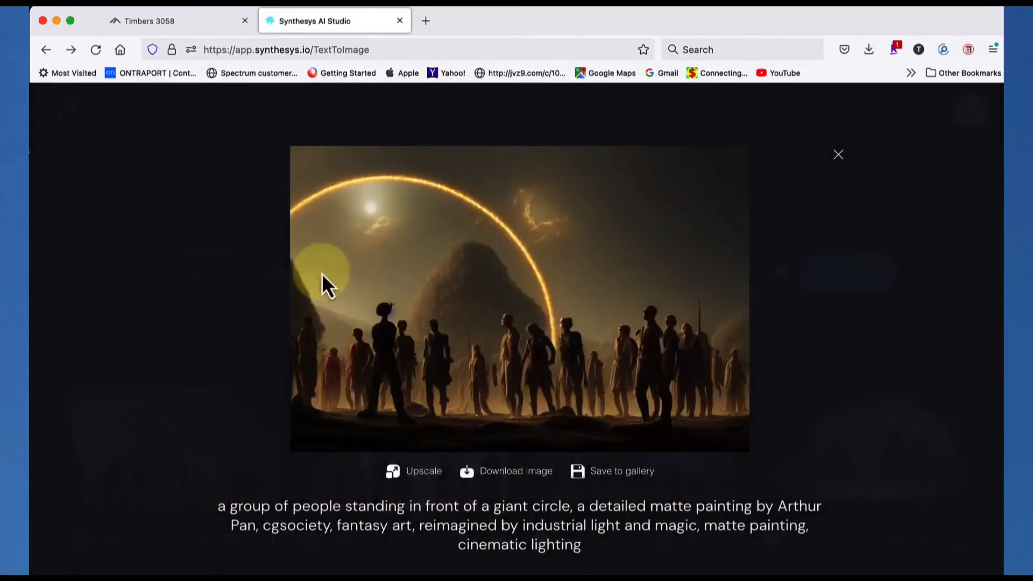
left_click(840, 159)
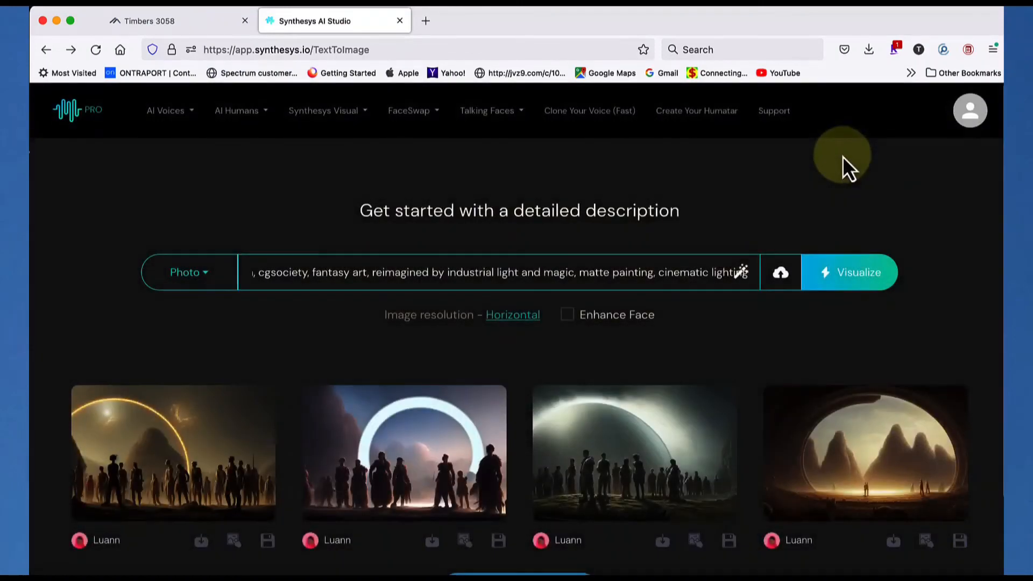
mouse_move(669, 468)
left_click(637, 469)
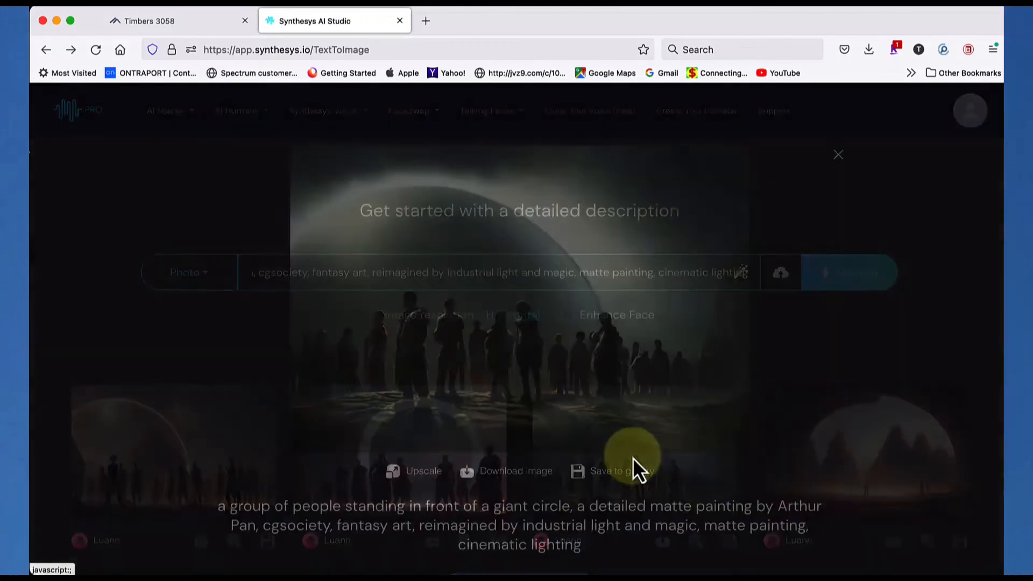
Close the enlarged image, open the Synthesys Visual Gallery and view its second and first giant-circle images enlarged
left_click(840, 167)
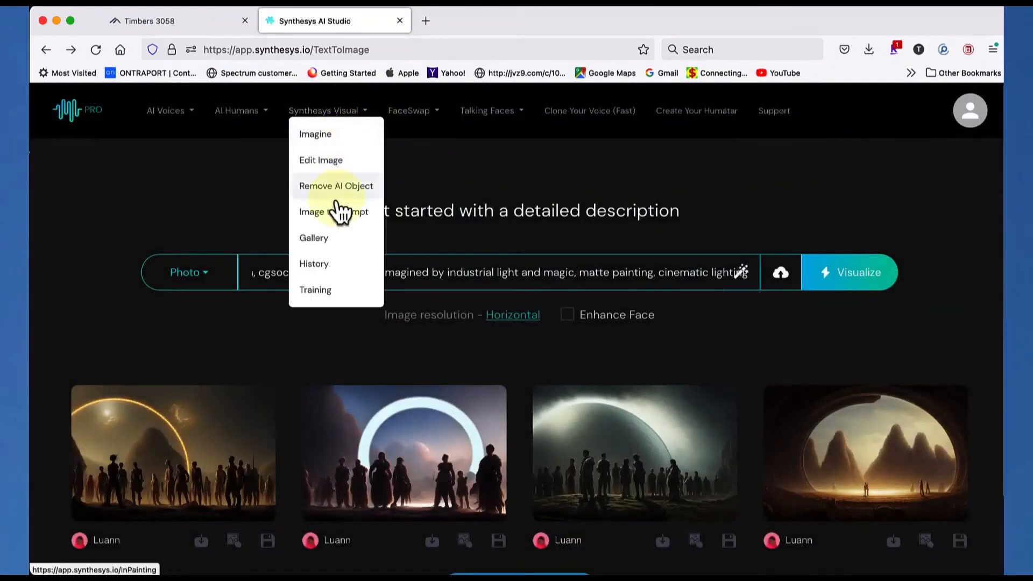
left_click(317, 238)
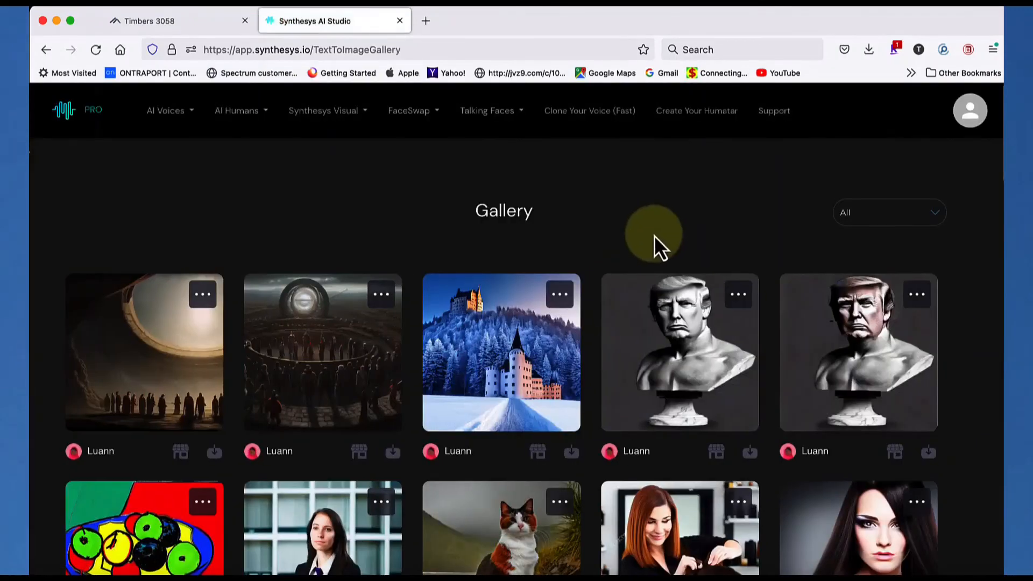
mouse_move(218, 337)
mouse_move(295, 332)
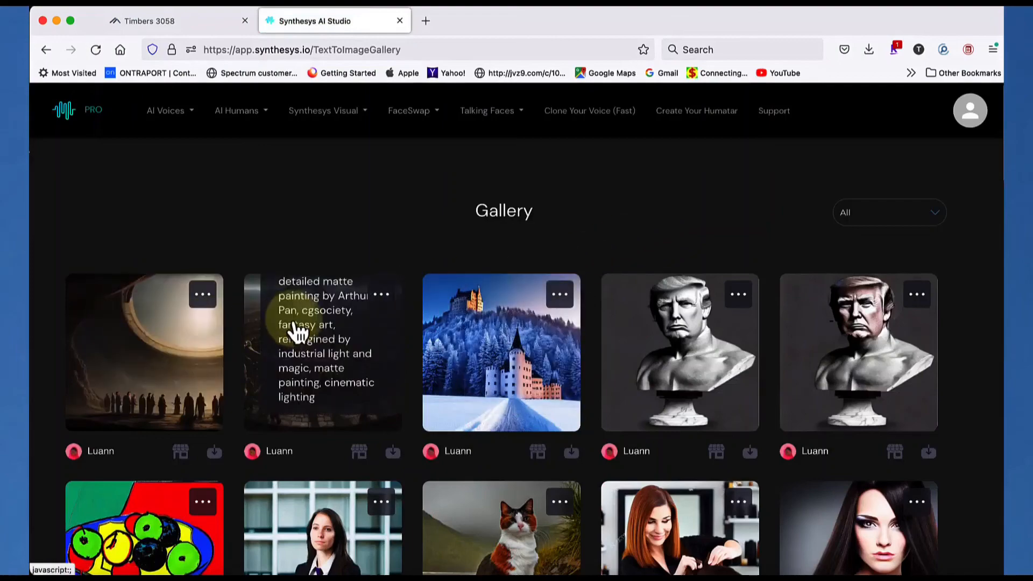
left_click(298, 332)
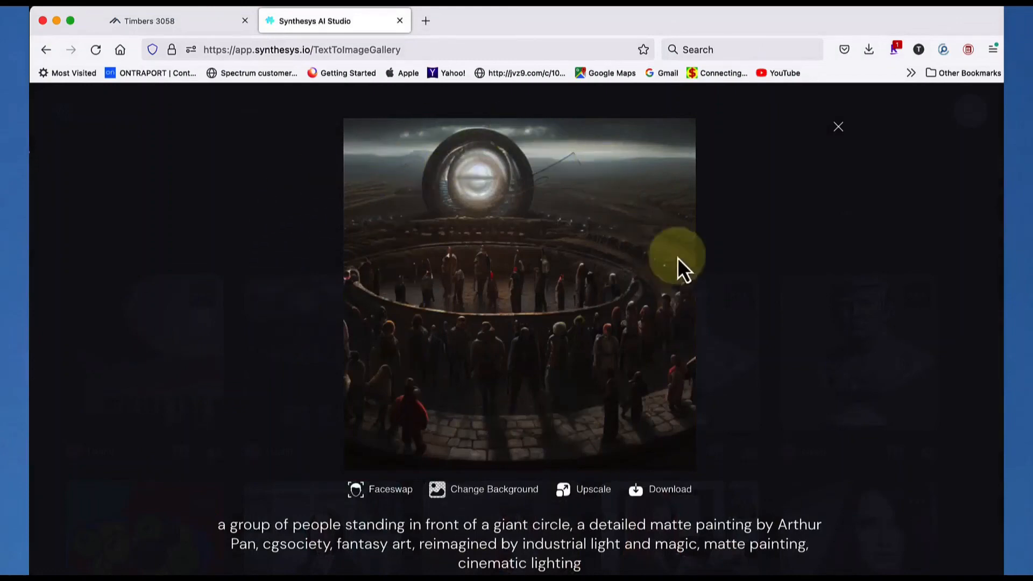
left_click(838, 128)
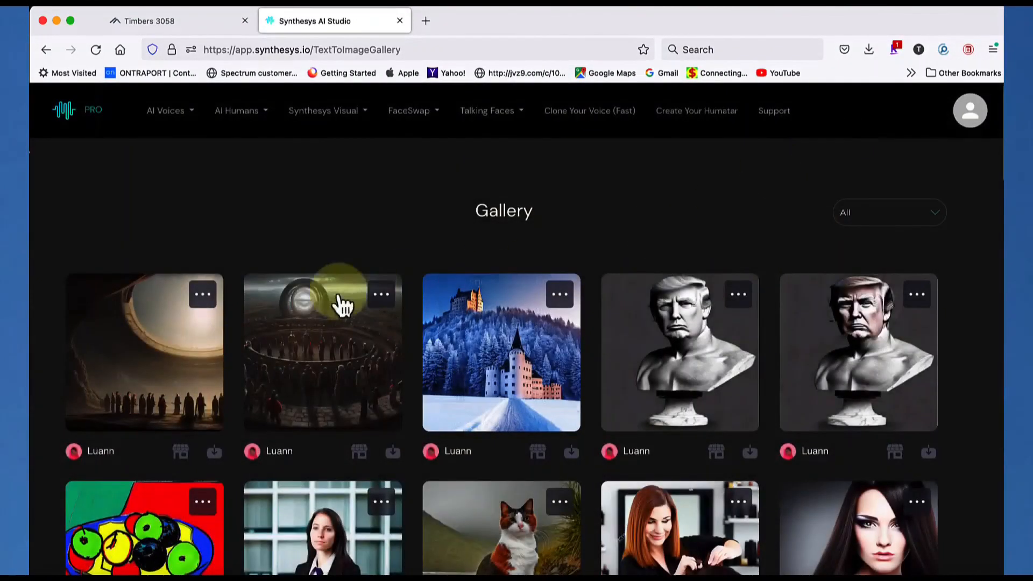
left_click(193, 326)
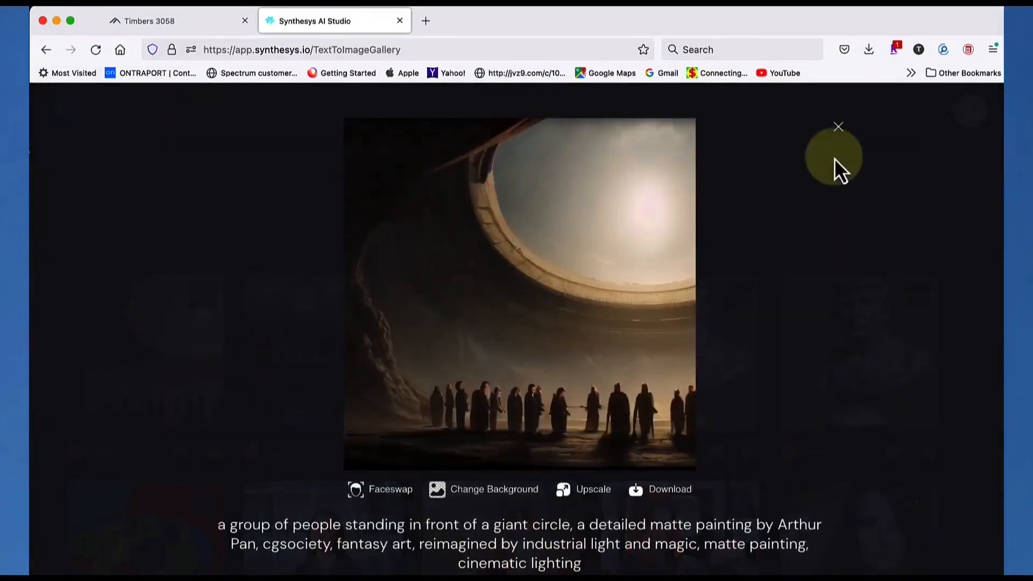
left_click(838, 127)
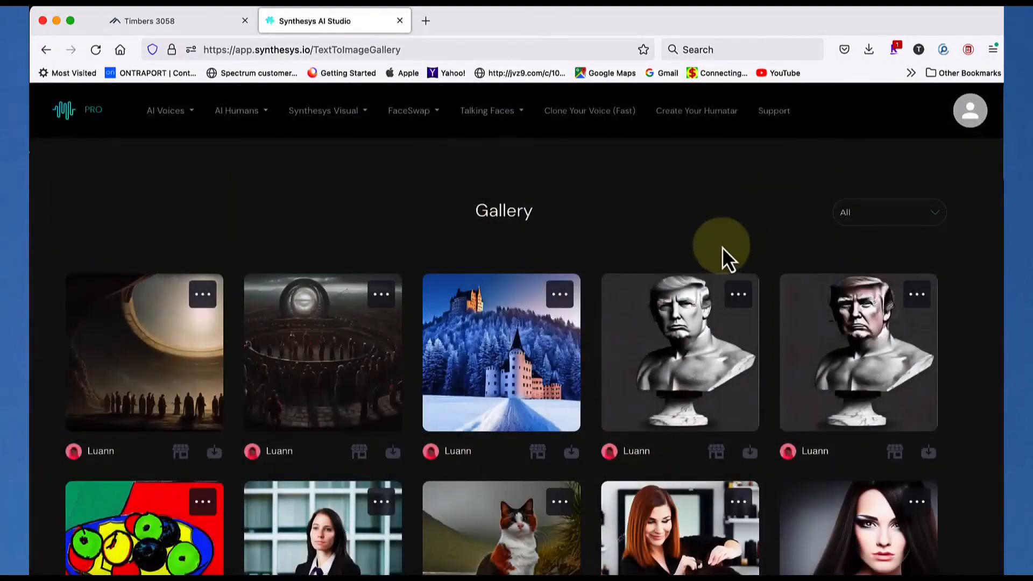
View the two wide giant-circle images of silhouetted people further down the Gallery, below the black cat beach pictures, enlarged
scroll(723, 256, "down", 5)
scroll(722, 255, "down", 8)
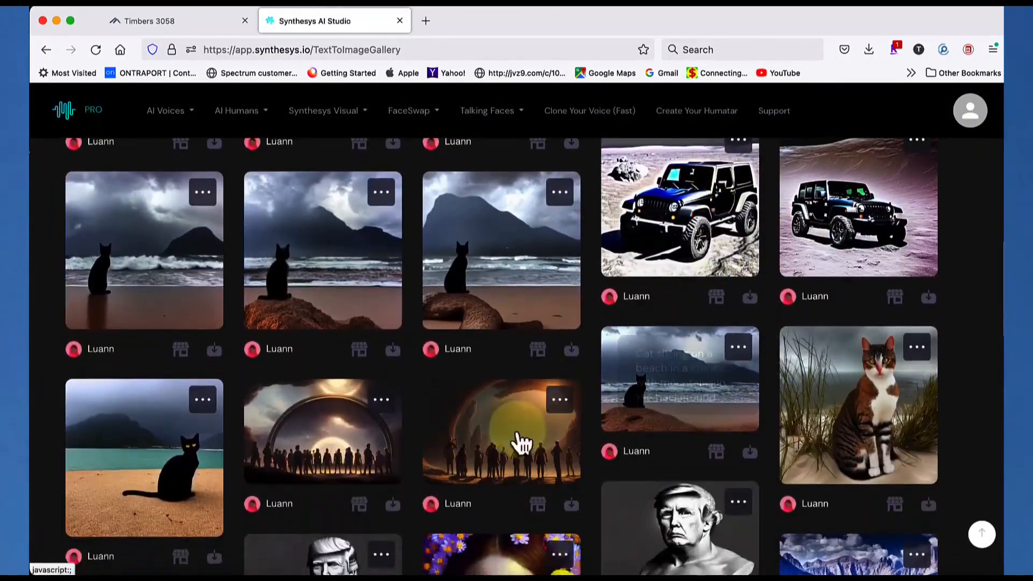
left_click(368, 447)
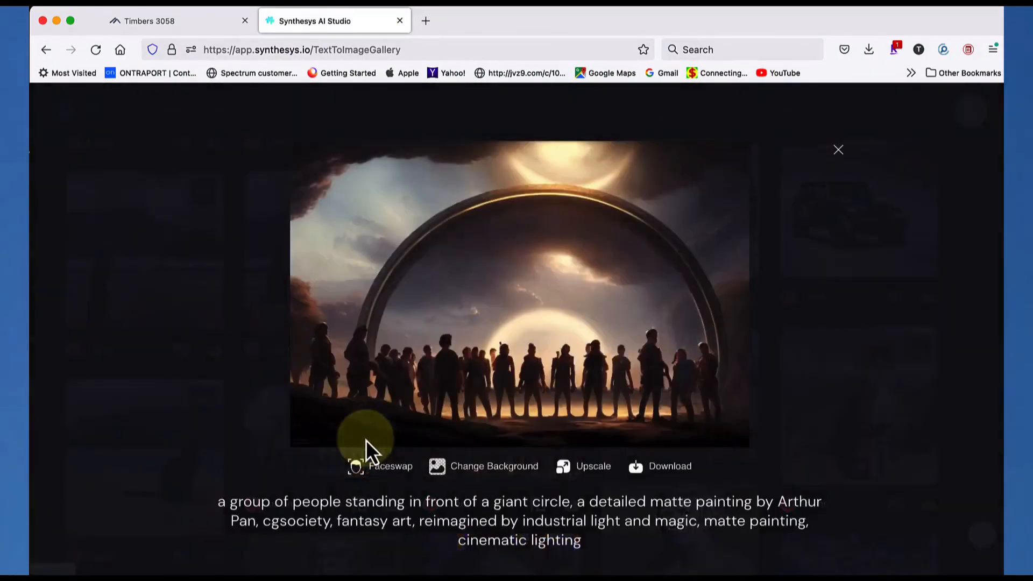
left_click(838, 151)
left_click(510, 423)
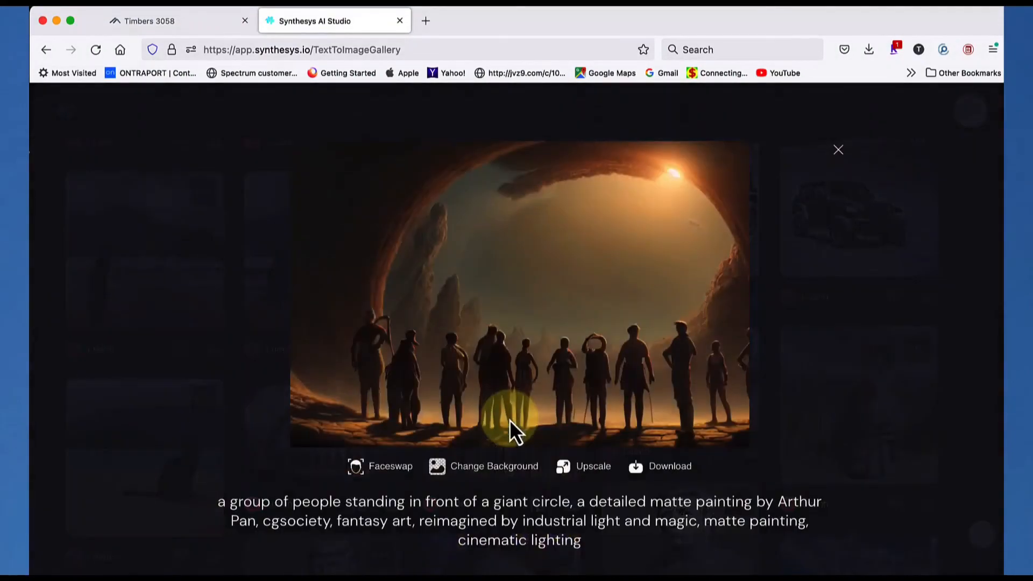